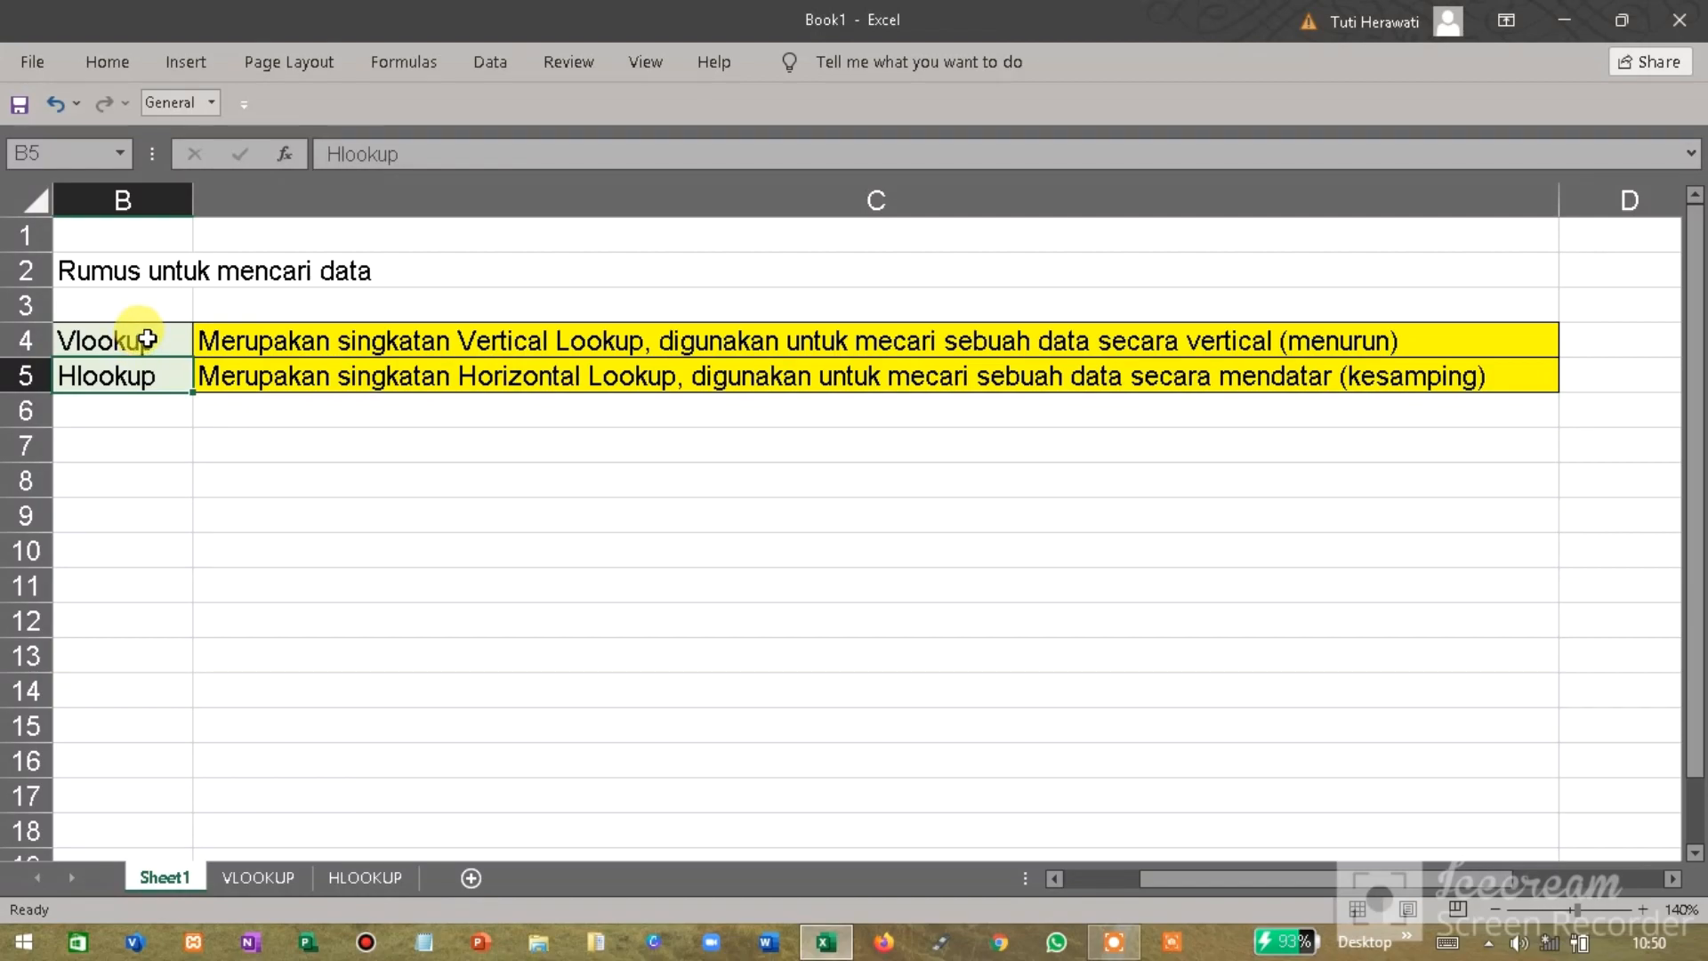
Step: Review the Vlookup and Hlookup entries and their descriptions in rows 4 and 5 of Sheet1
left_click(133, 341)
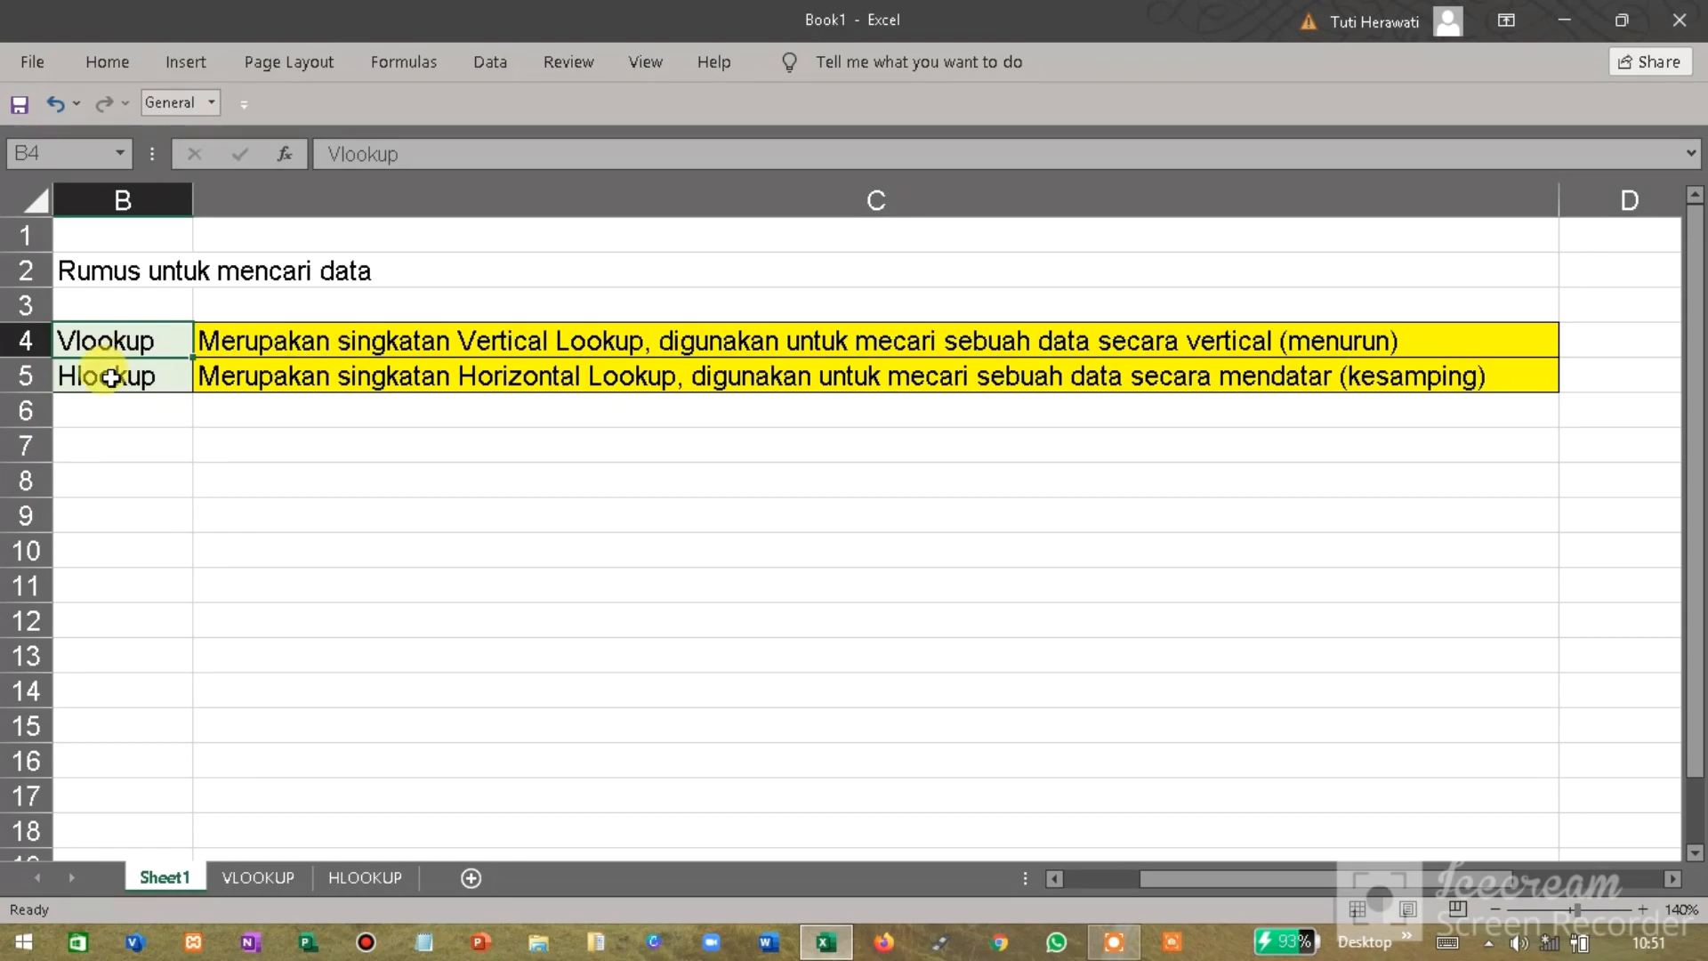
left_click(107, 381)
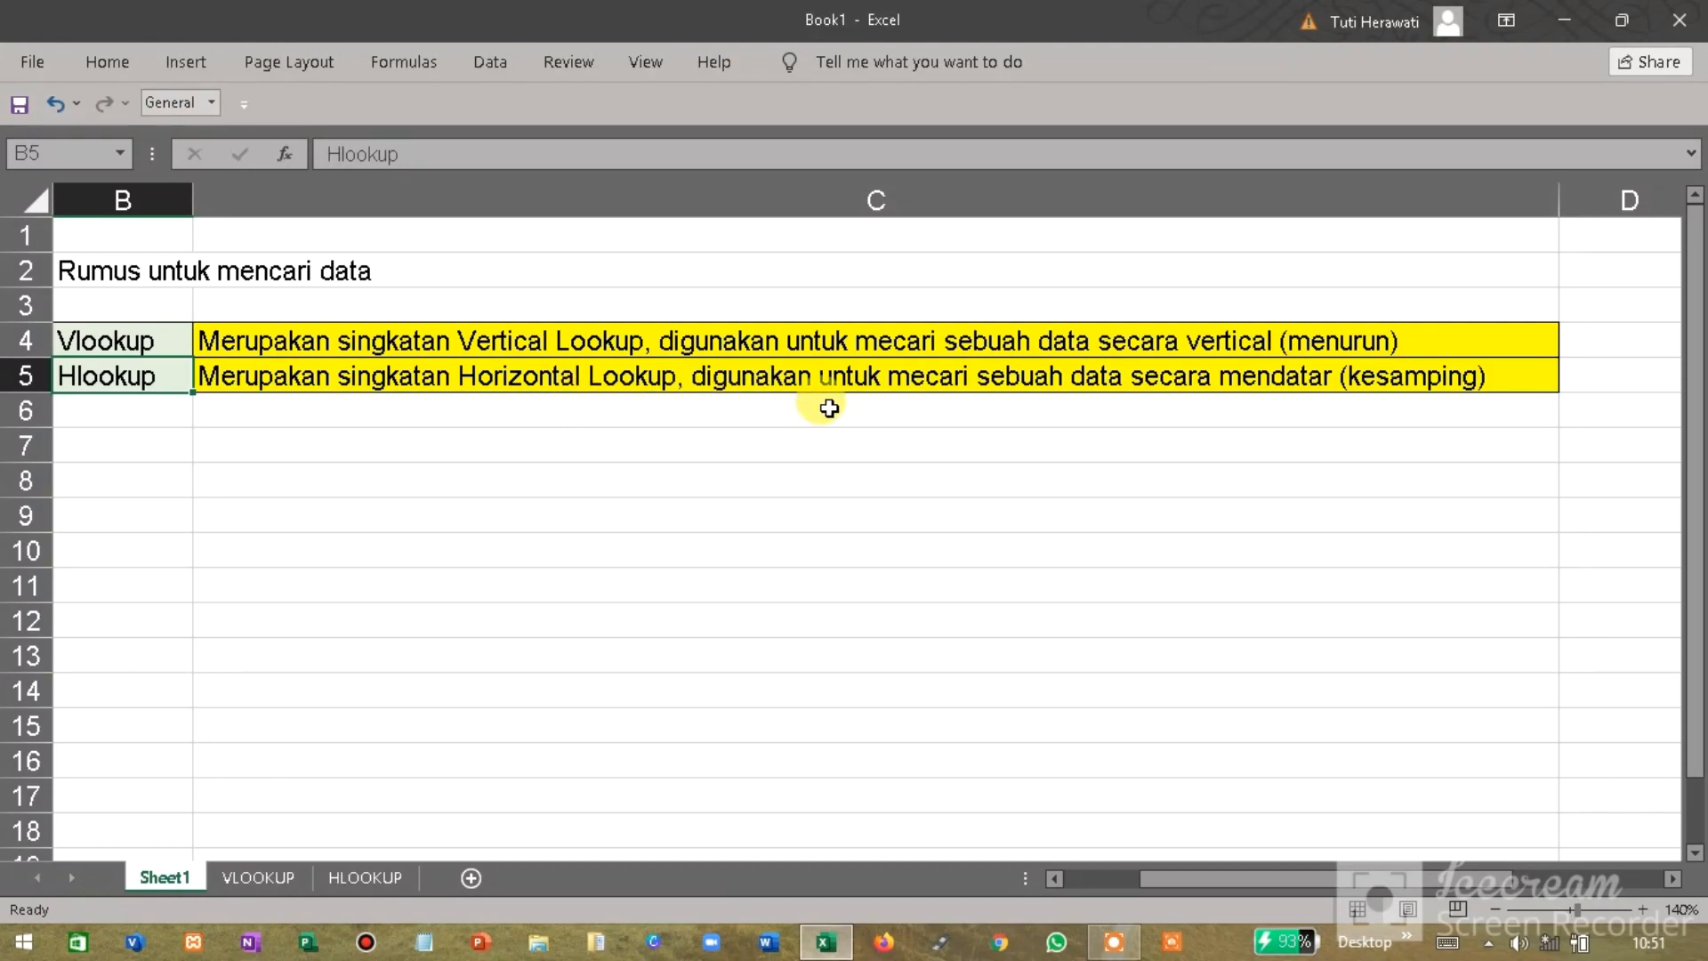
left_click(173, 350)
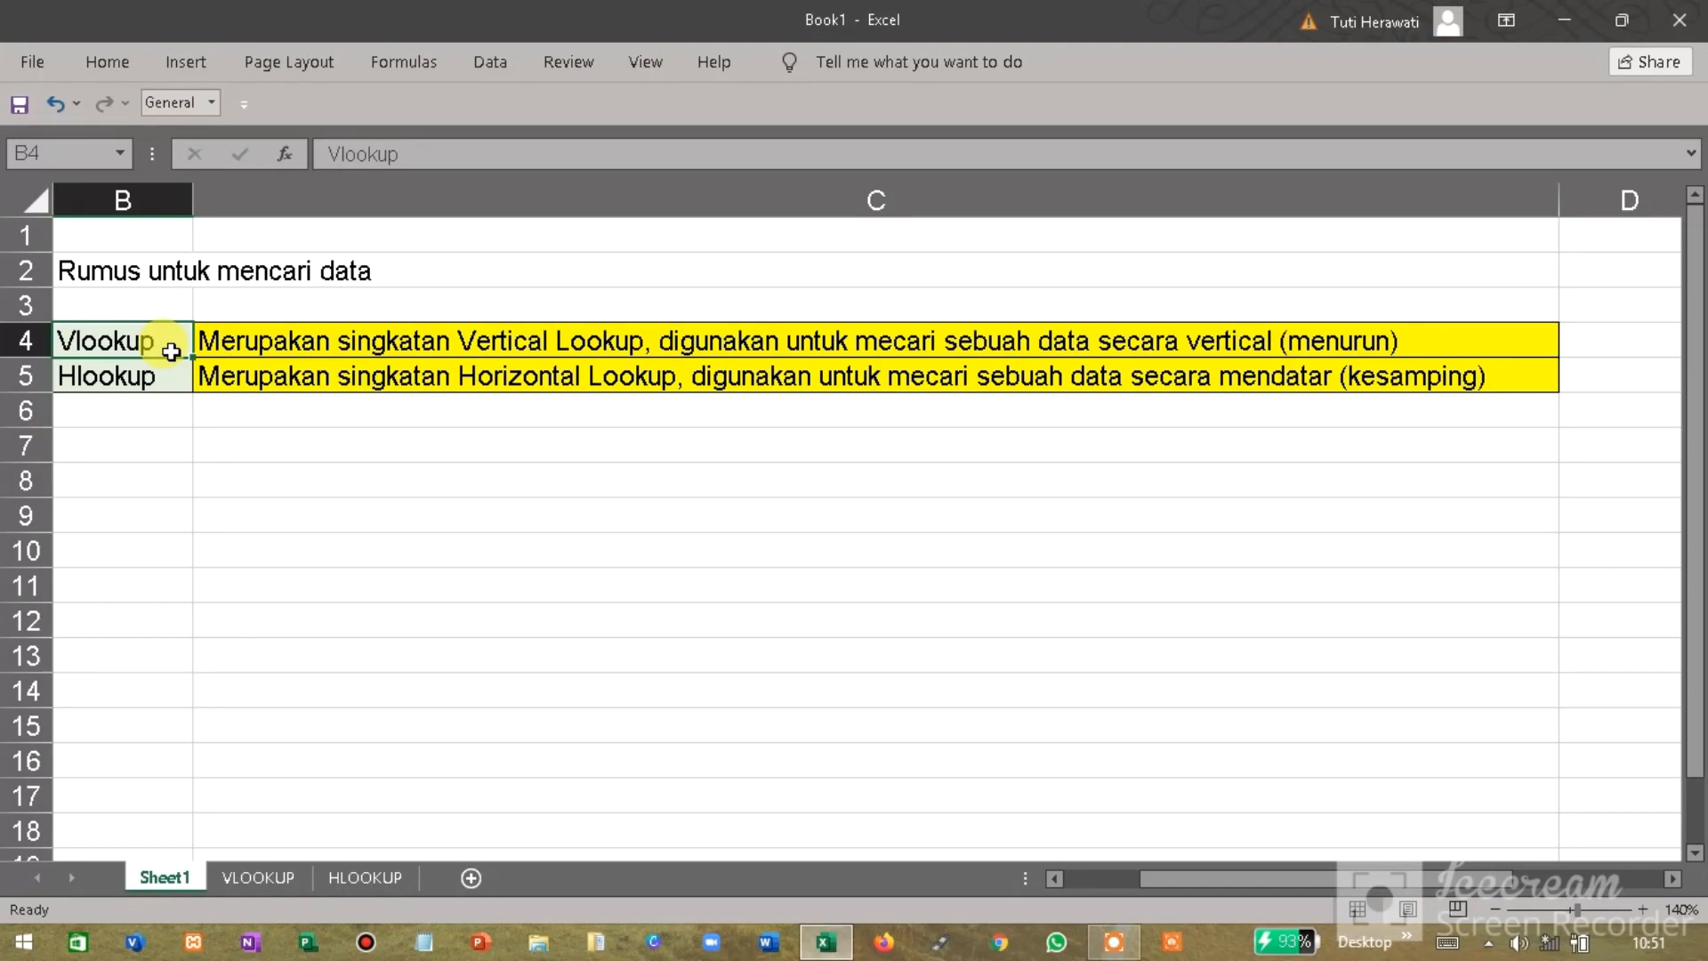
left_click(160, 388)
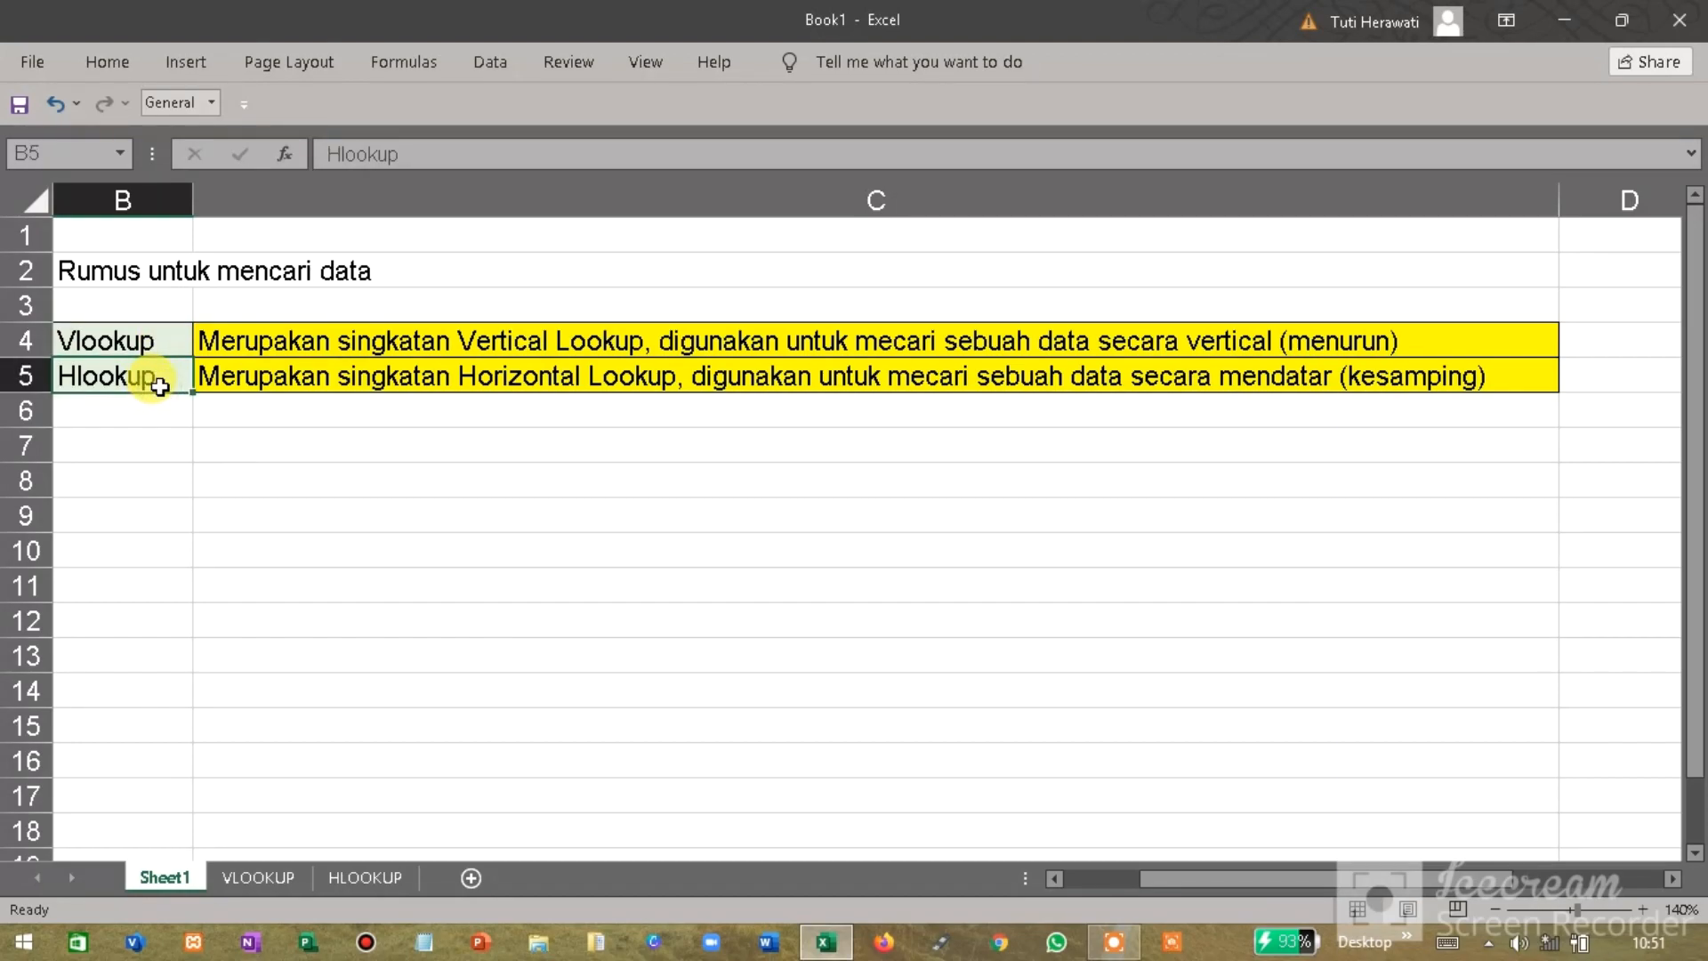
left_click(142, 347)
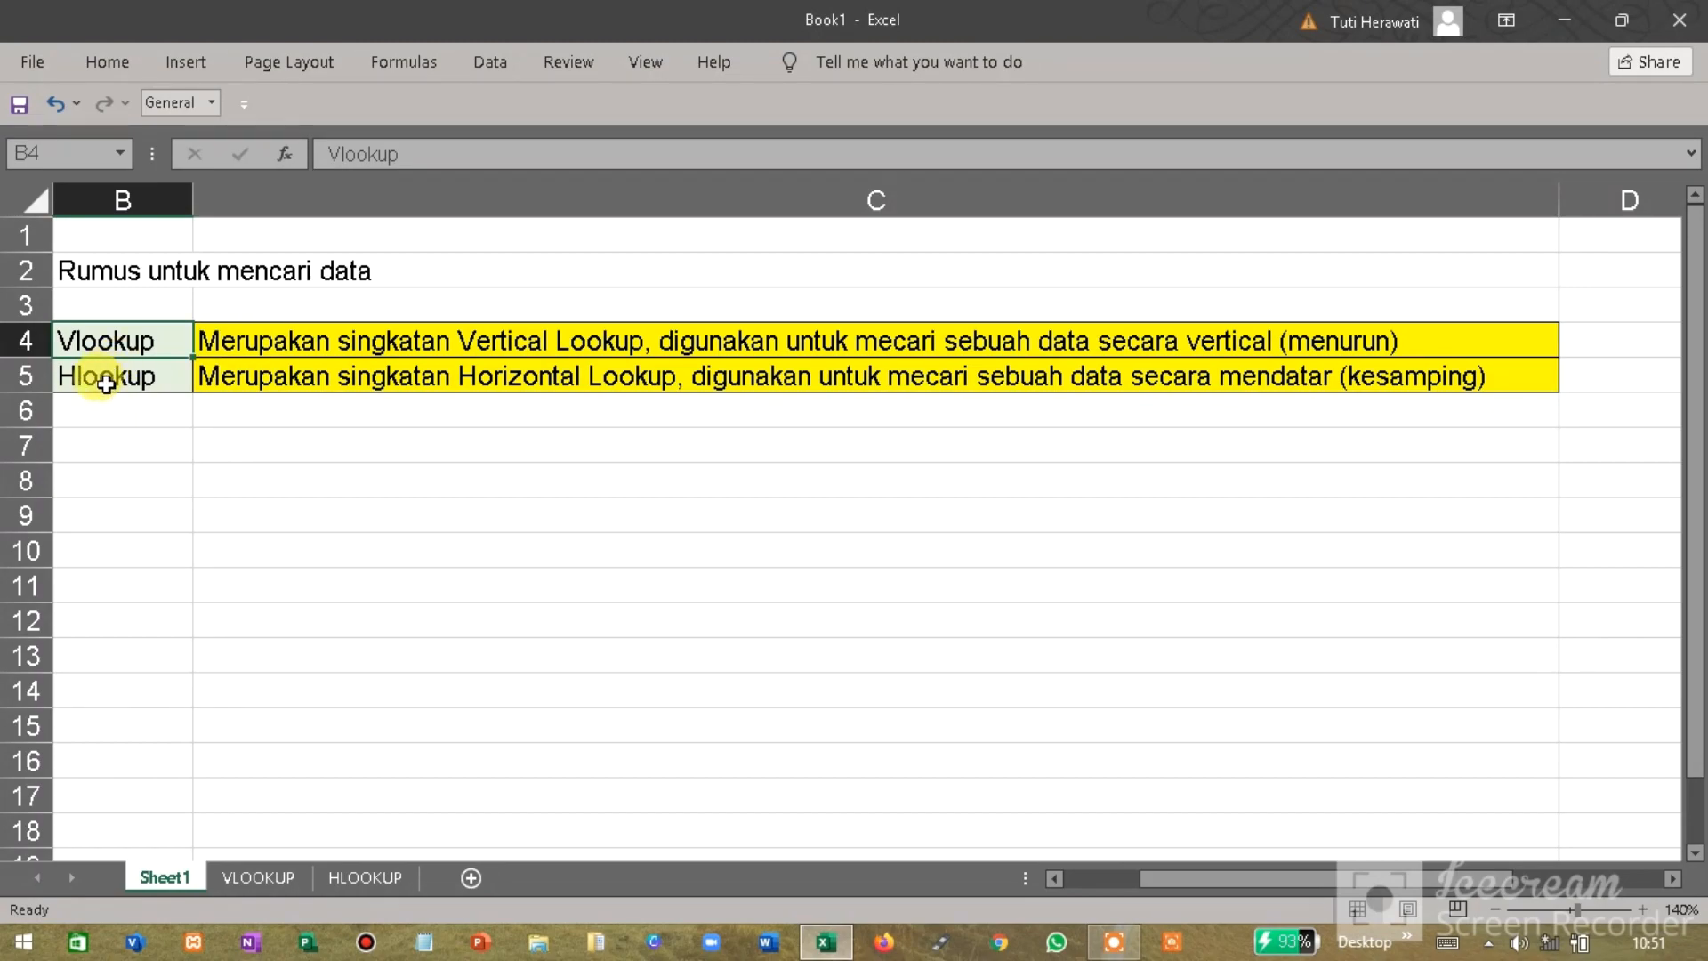
left_click(106, 383)
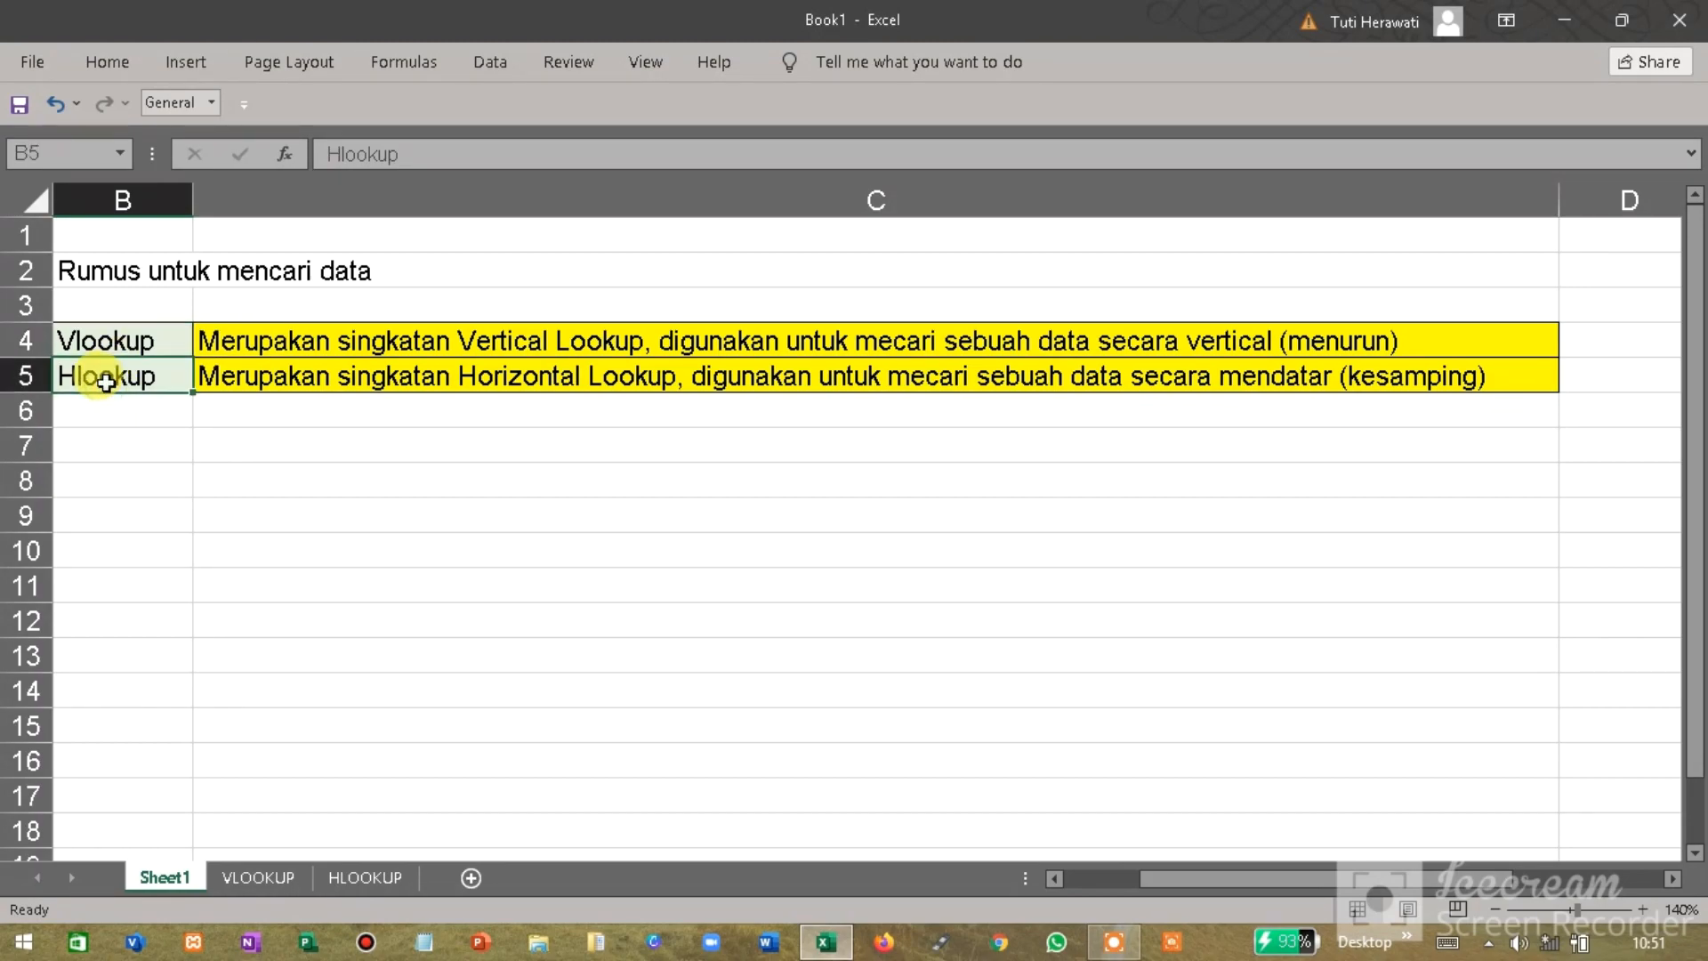
left_click(169, 339)
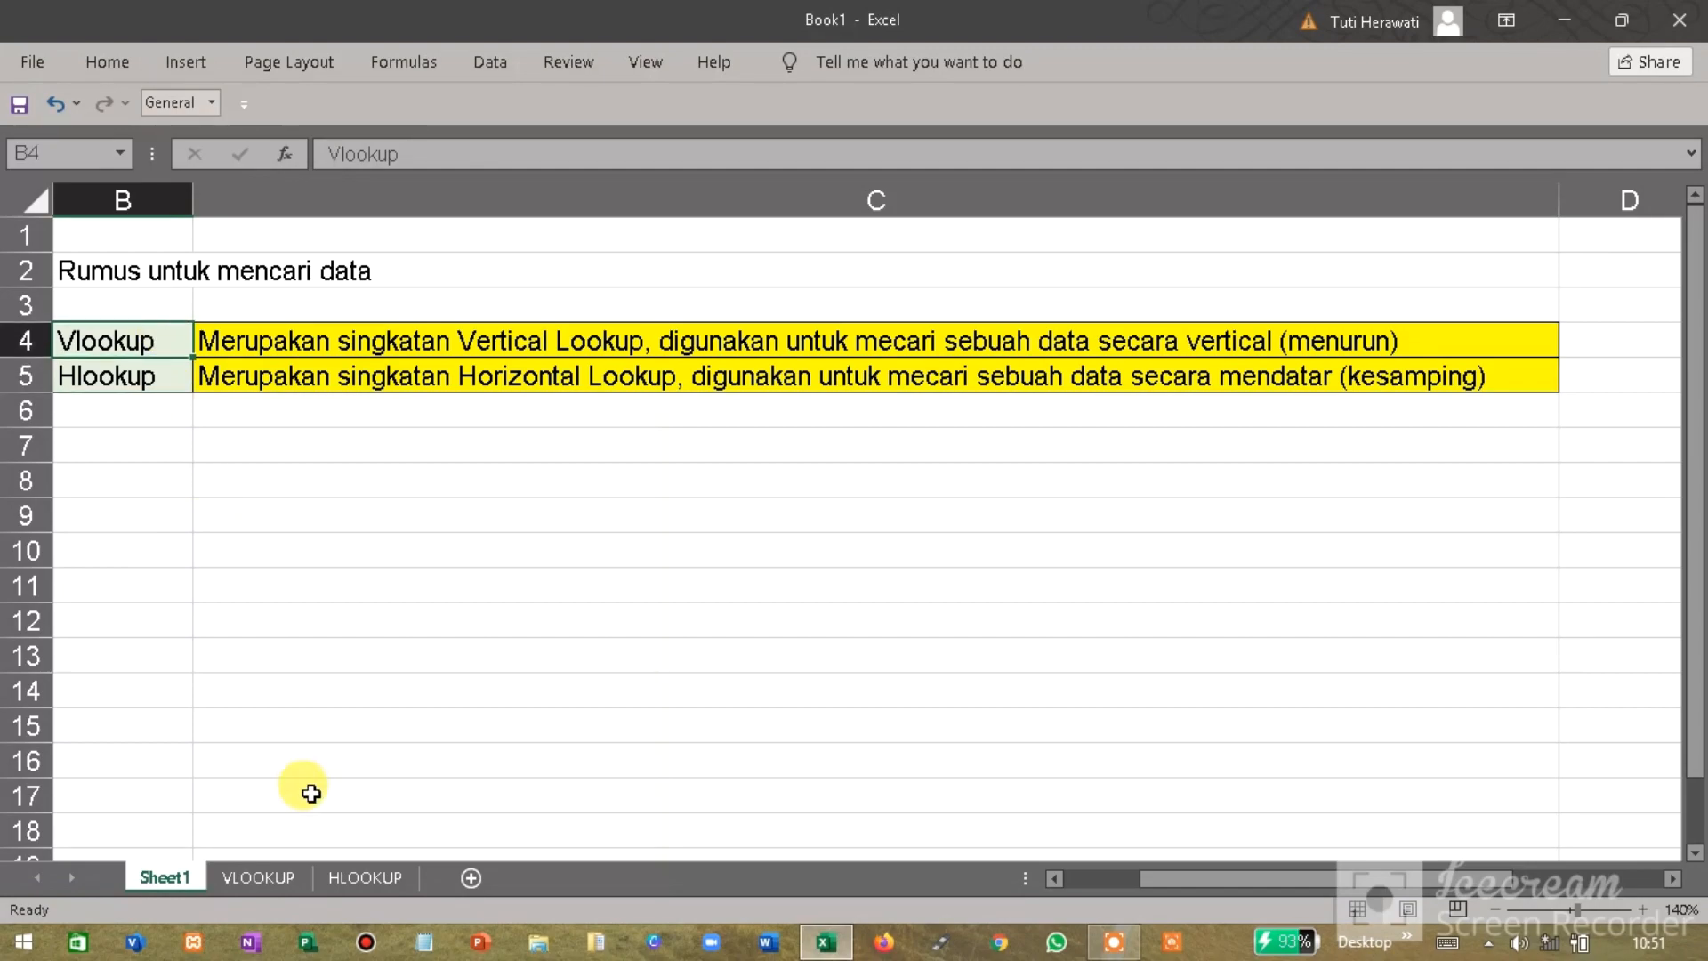
Step: Open the VLOOKUP sheet and examine the Data Mahasiswa source table and the empty columns of the Data Nilai Mahasiswa table
left_click(261, 878)
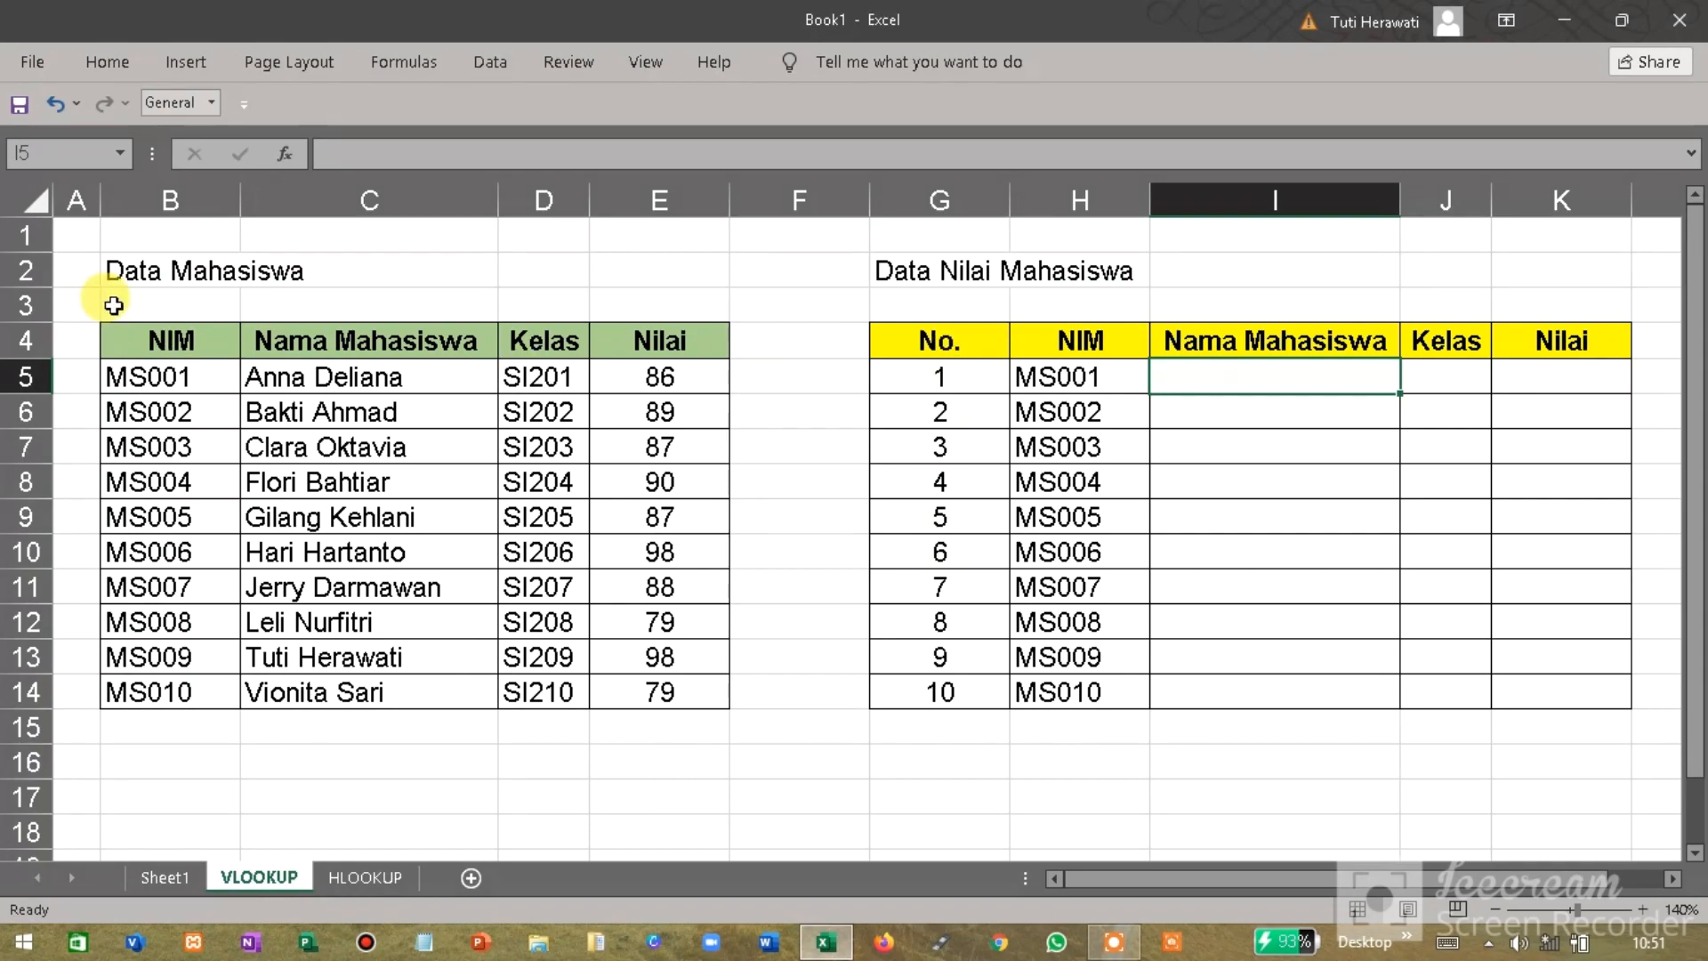
left_click(165, 280)
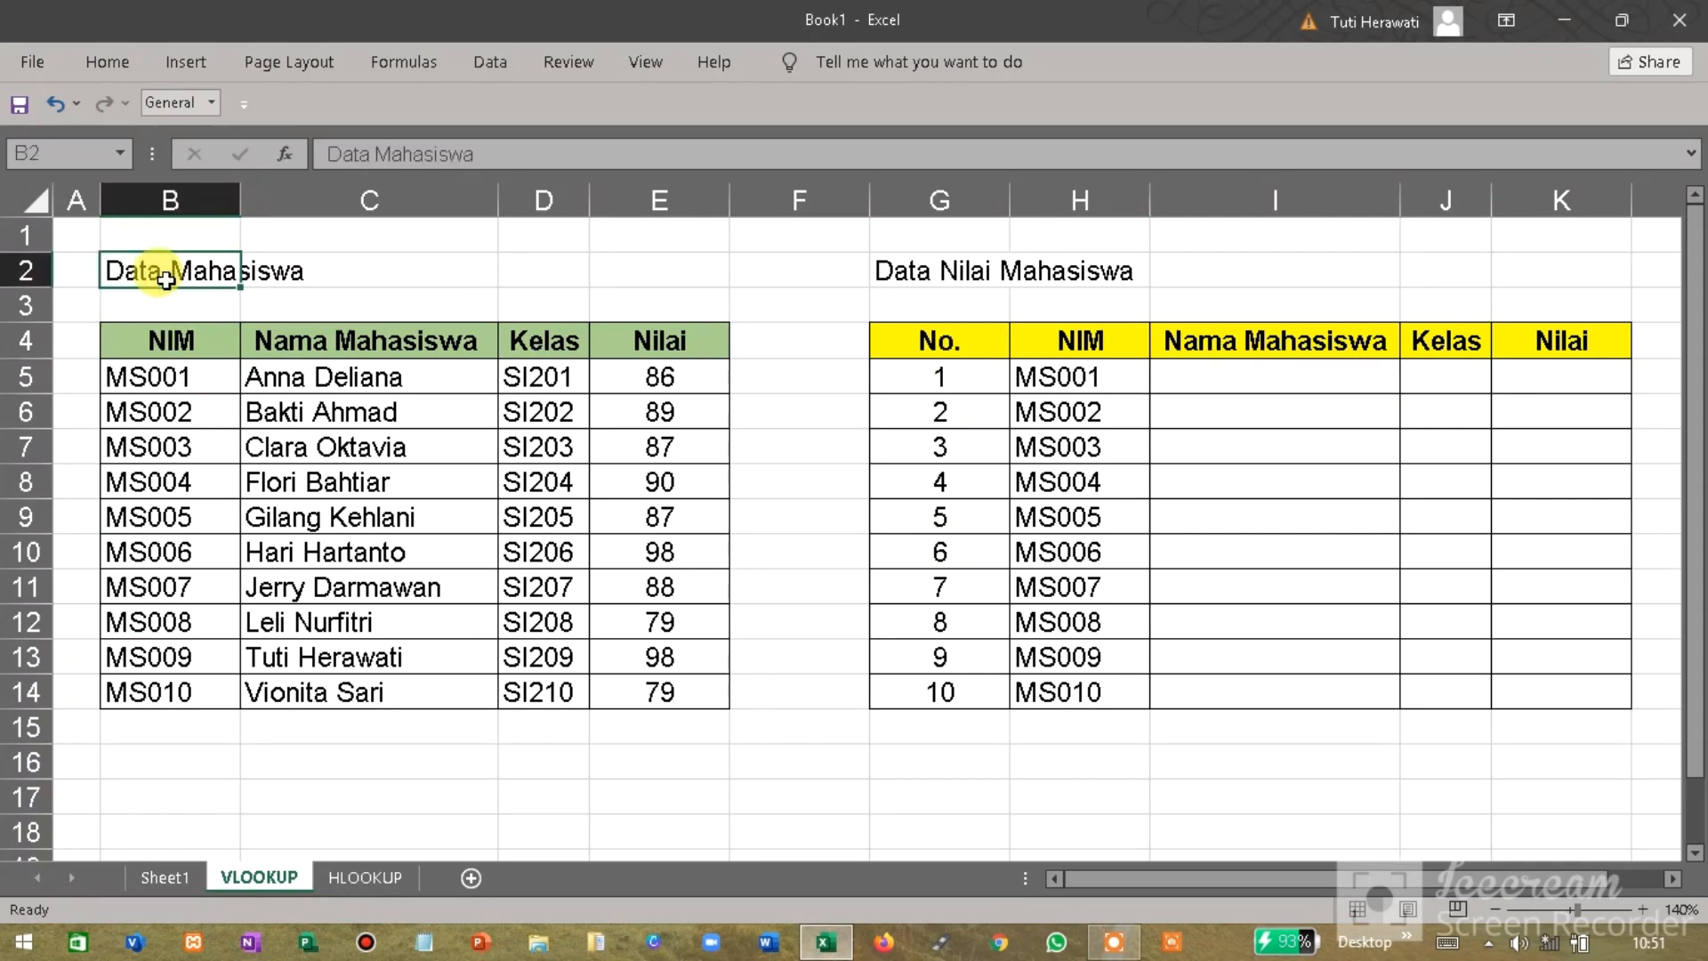
left_click(898, 274)
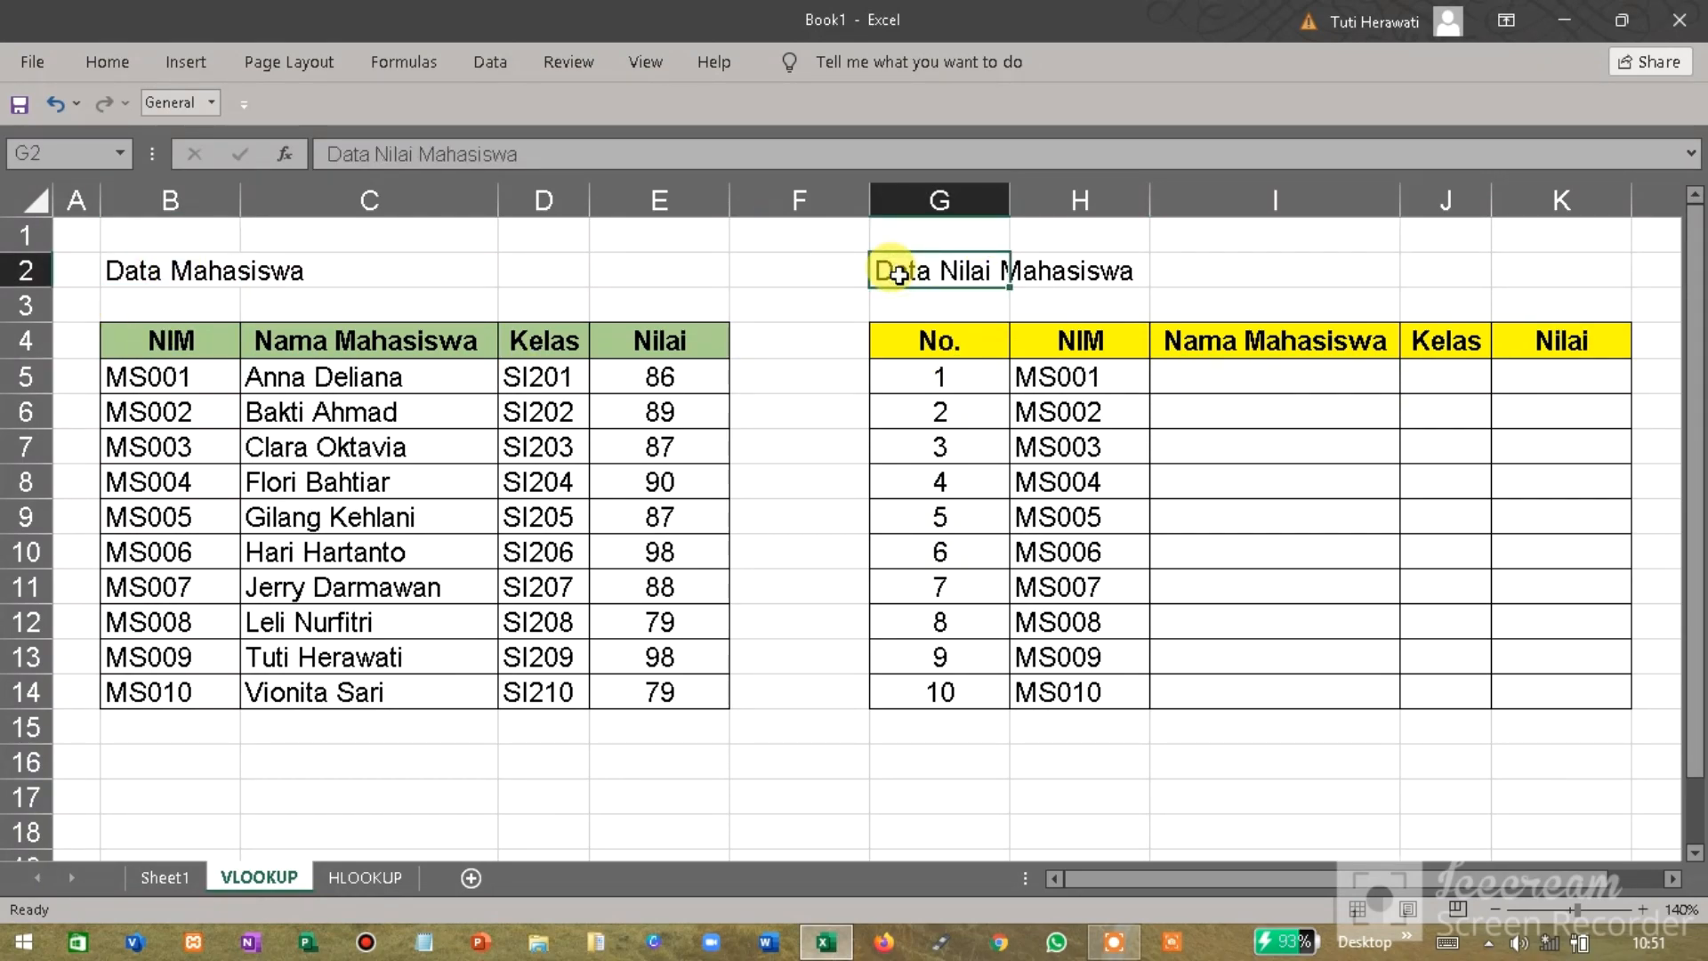
left_click(1238, 376)
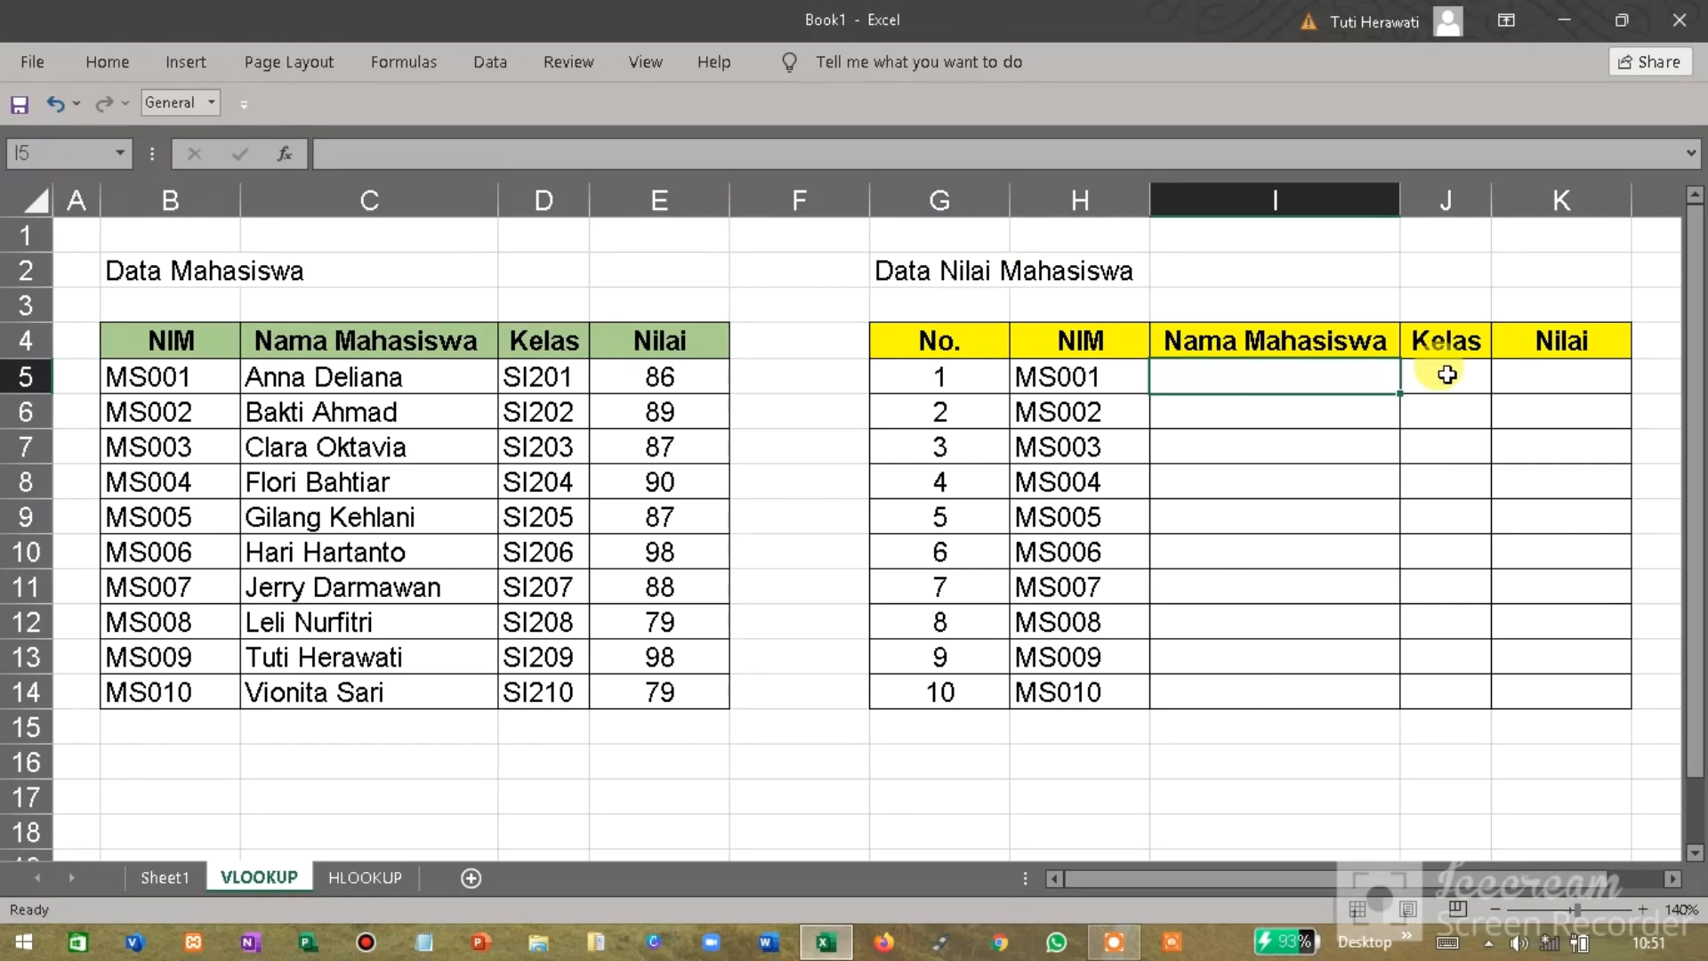
left_click(1213, 344)
left_click(1427, 341)
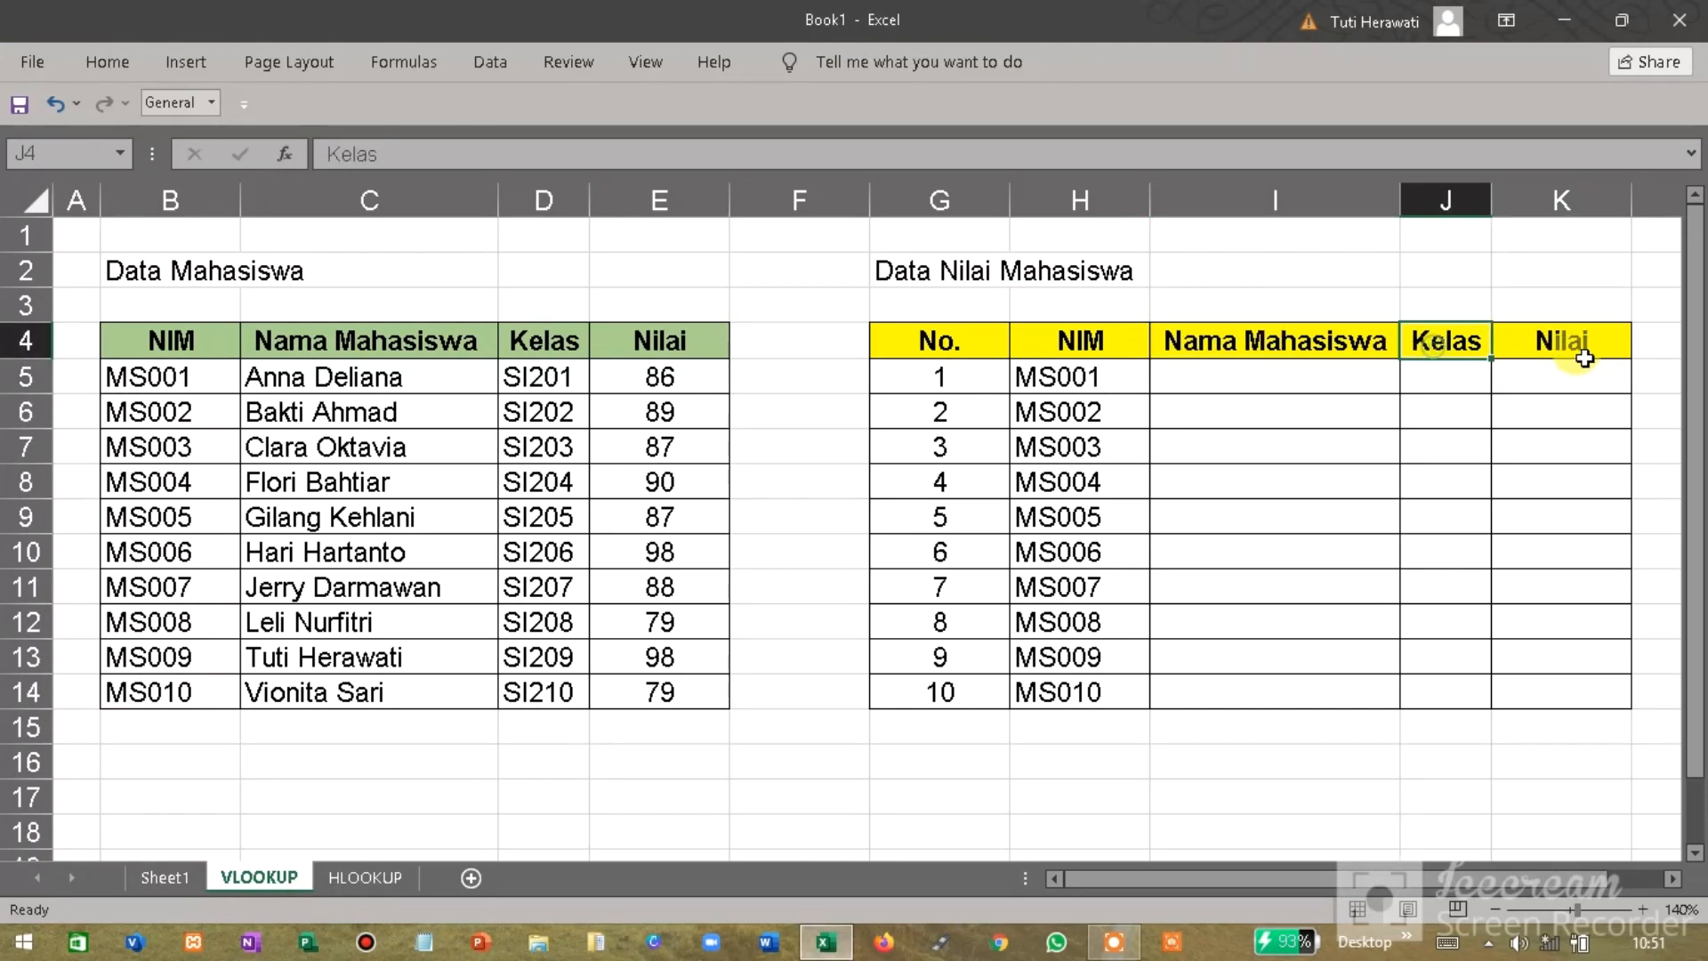
left_click(1555, 340)
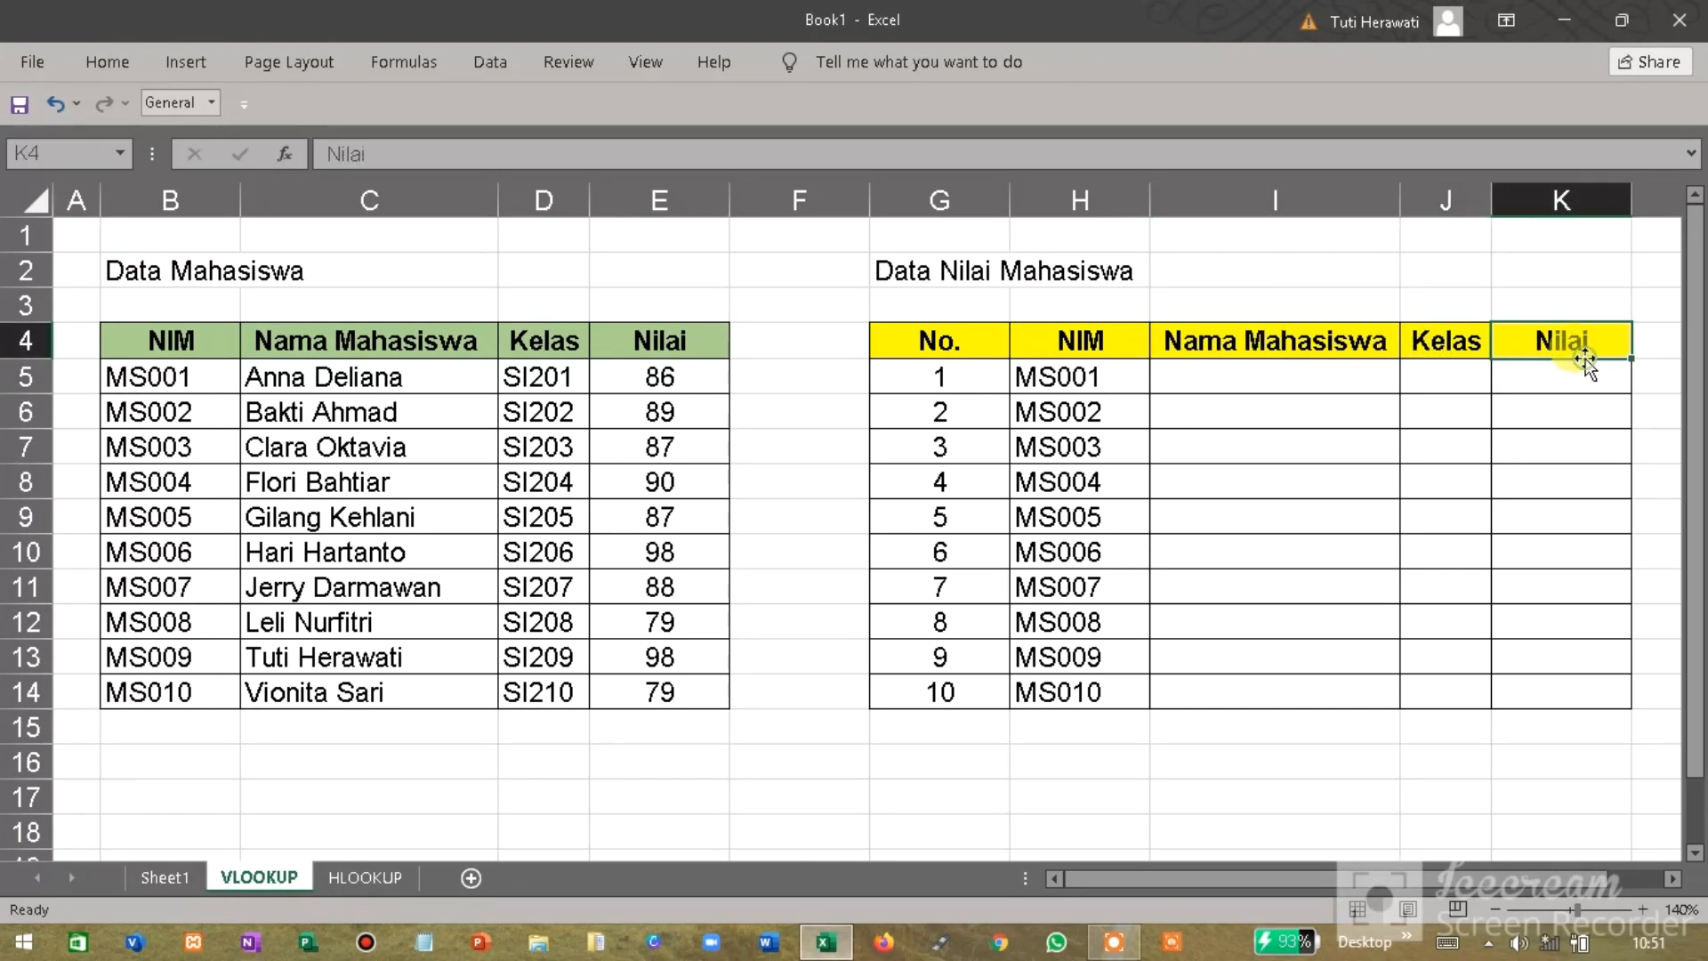
left_click(1253, 372)
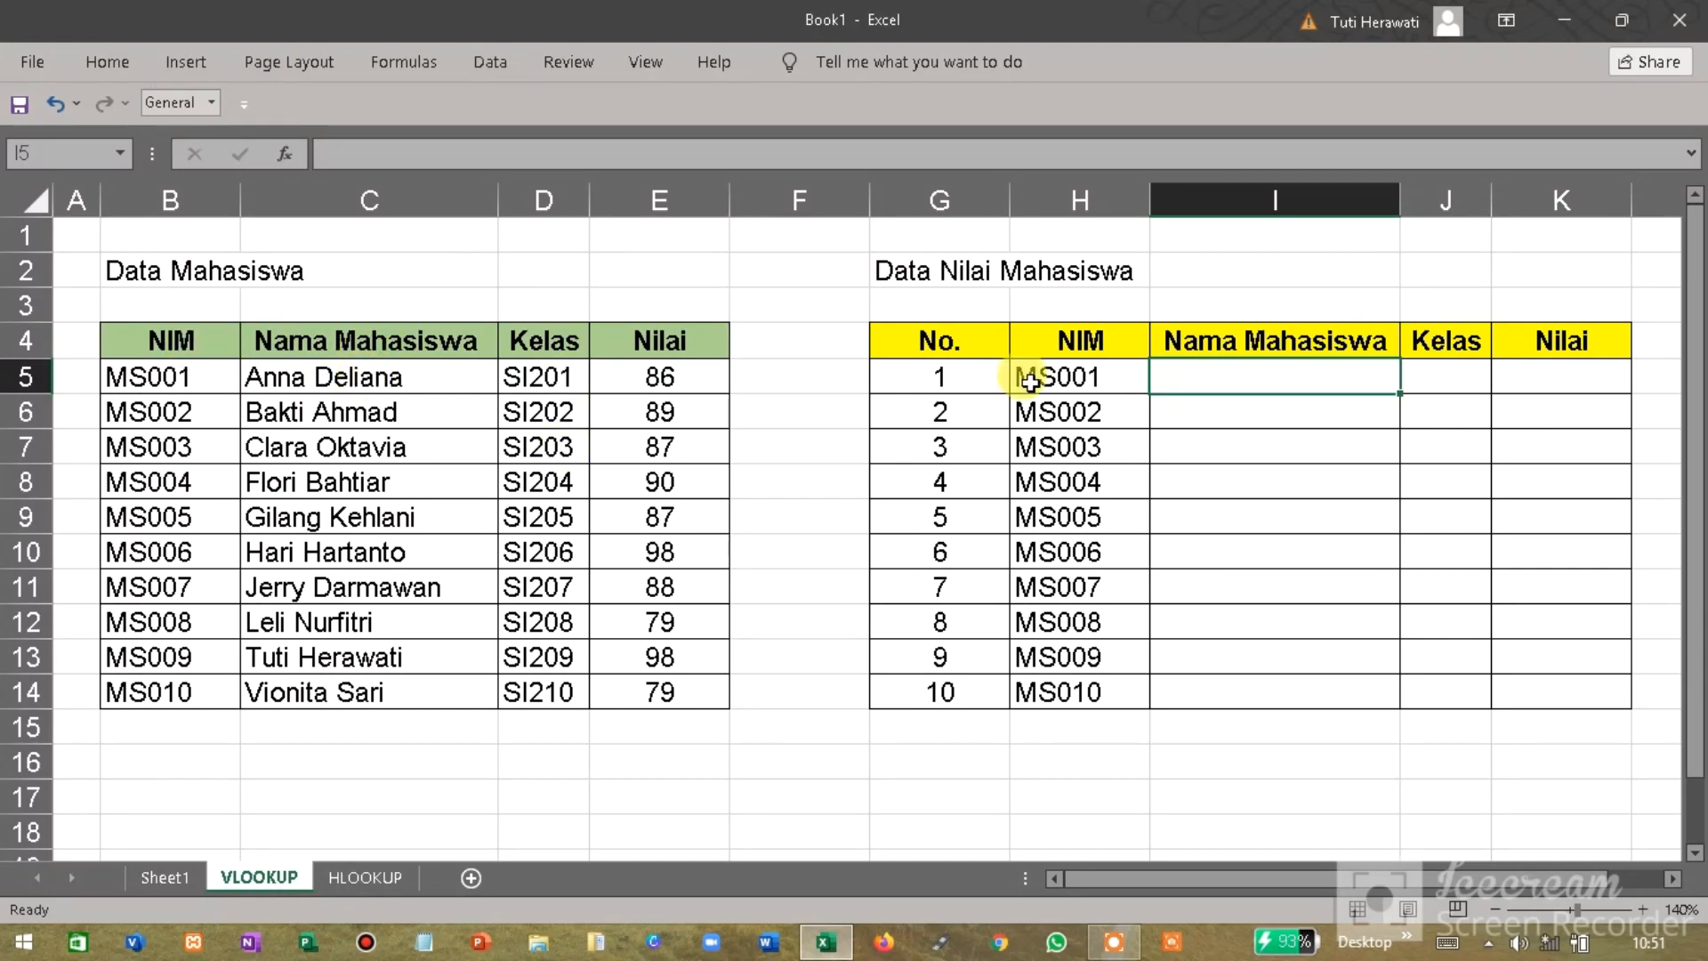
left_click(406, 405)
left_click(435, 370)
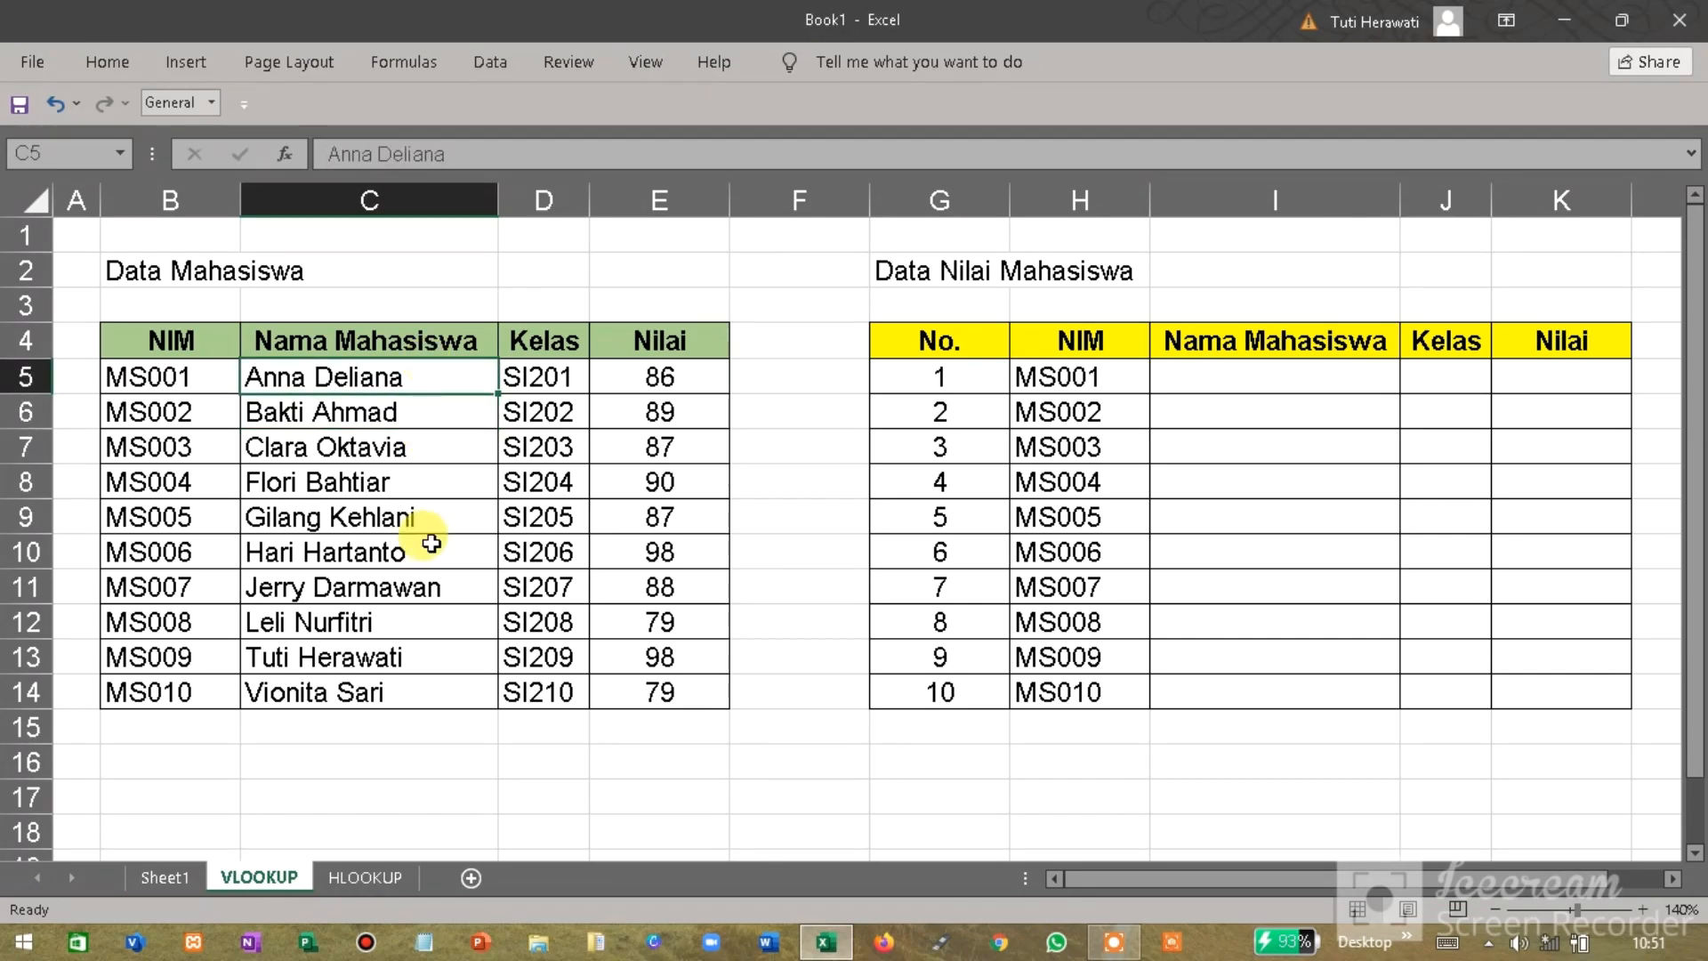
Step: Enter =VLOOKUP(H5;Data_Mahasiswa_Smt1;2;0) in cell I5, taking the whole Data Mahasiswa table including its headers as the table array
left_click(1227, 370)
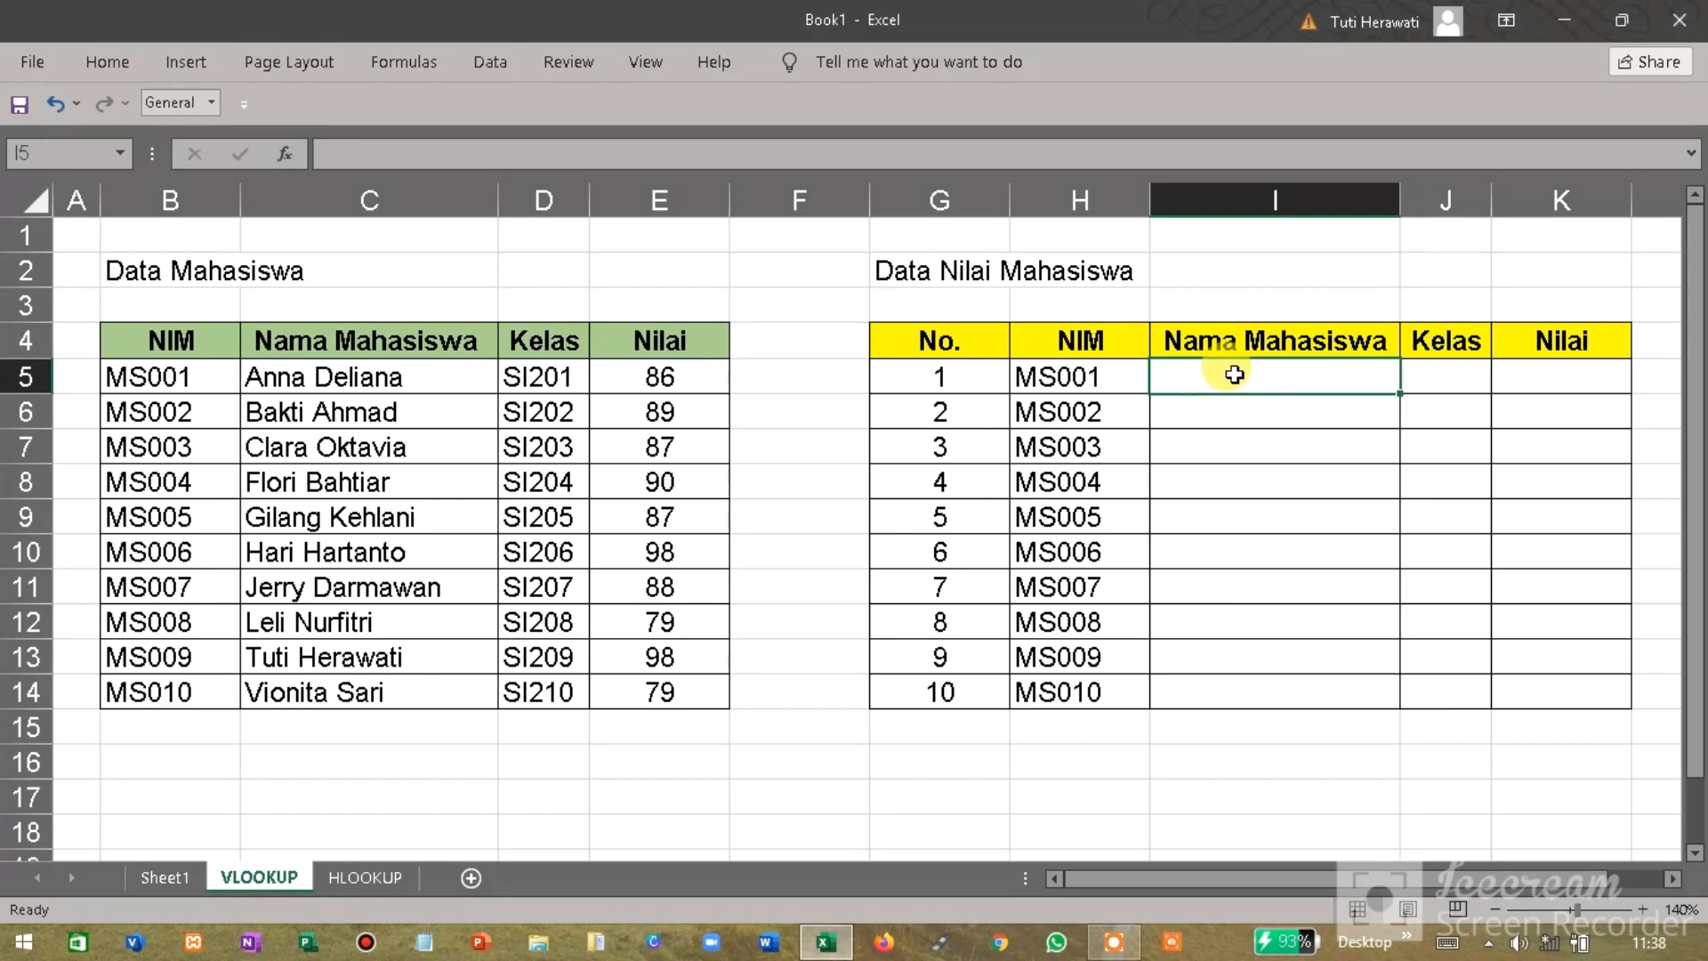
type("=VLO")
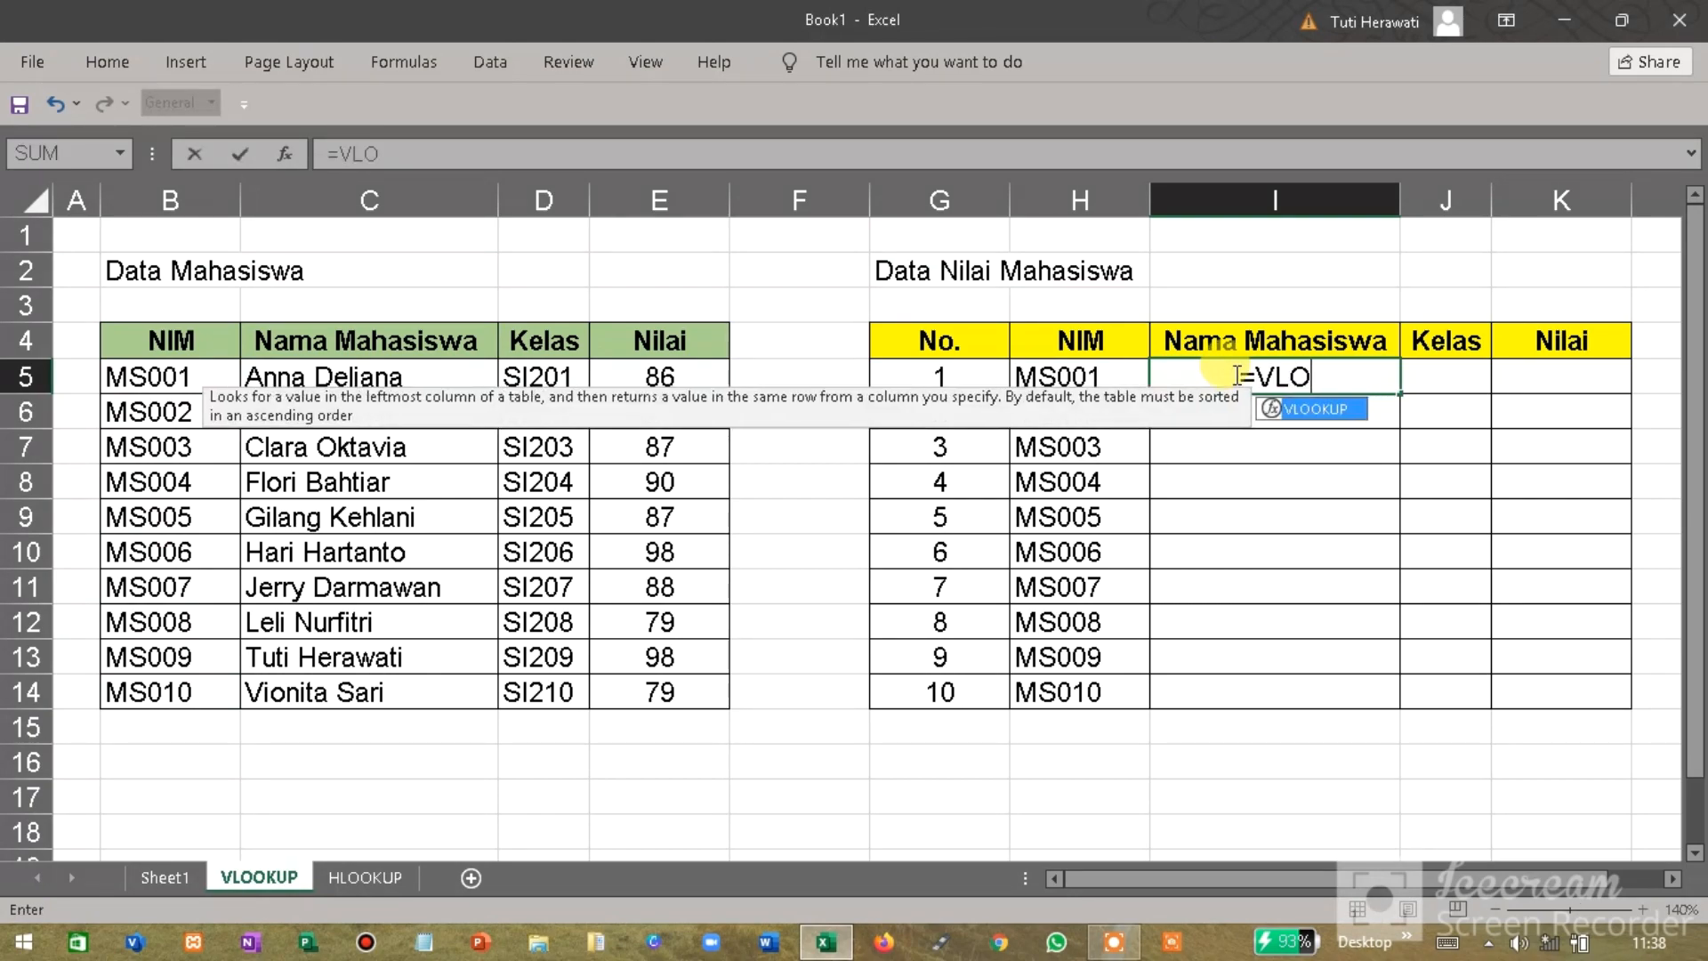
type("OKUP")
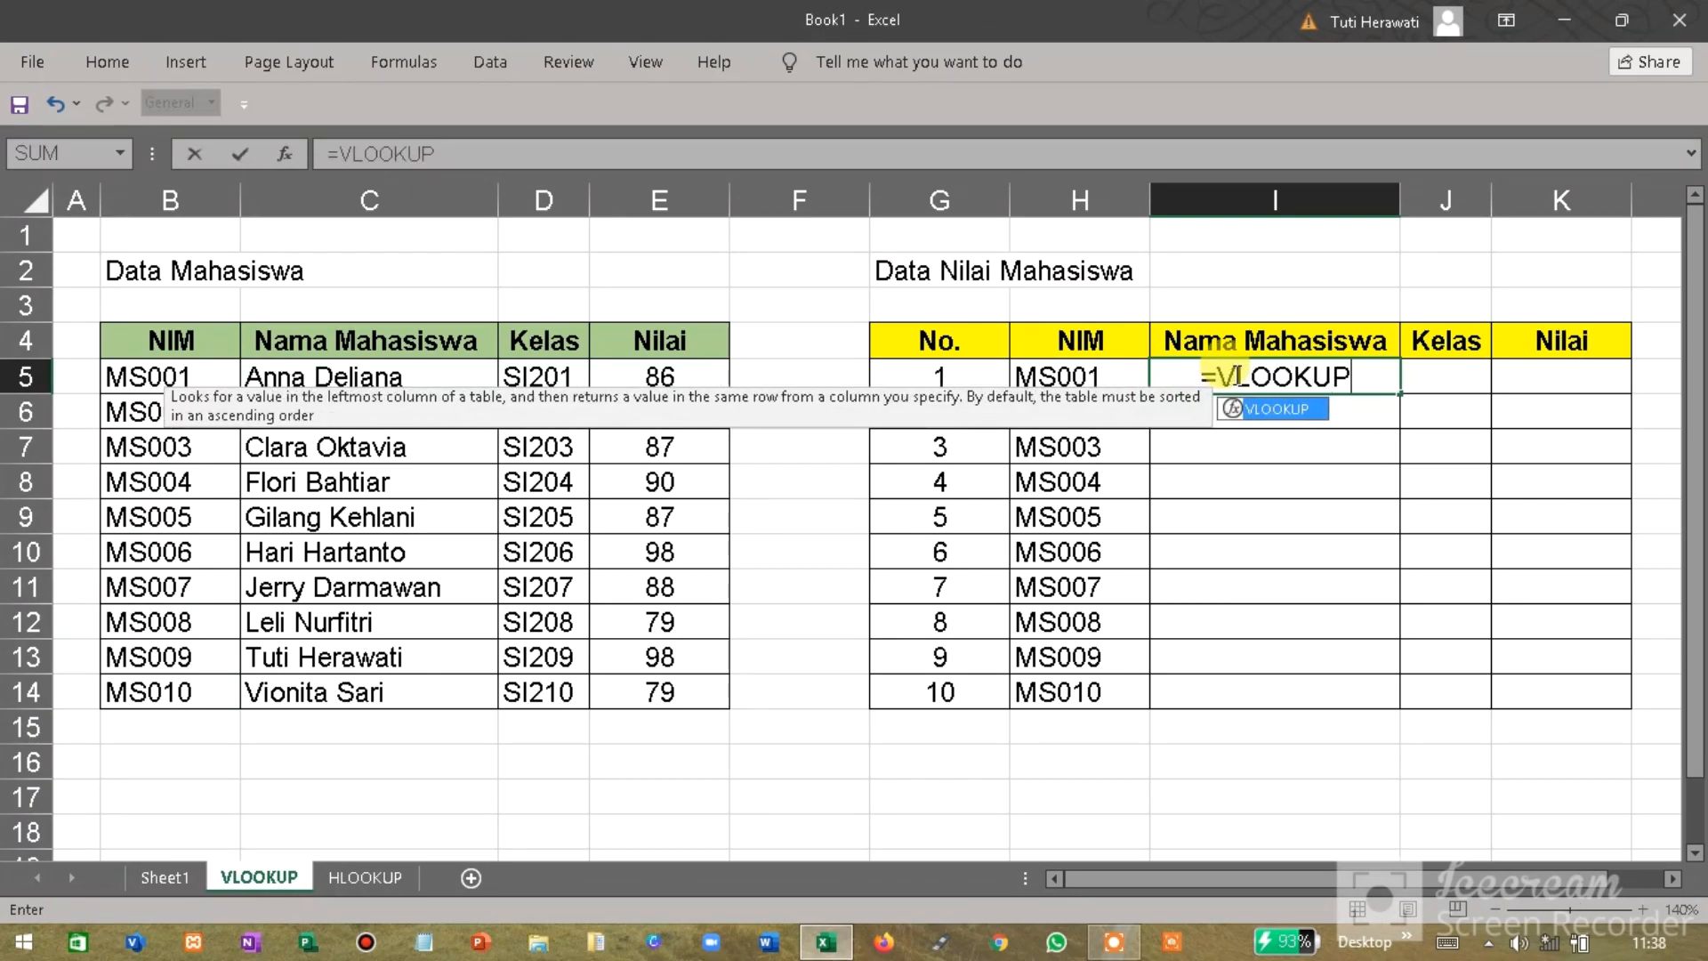
type("(")
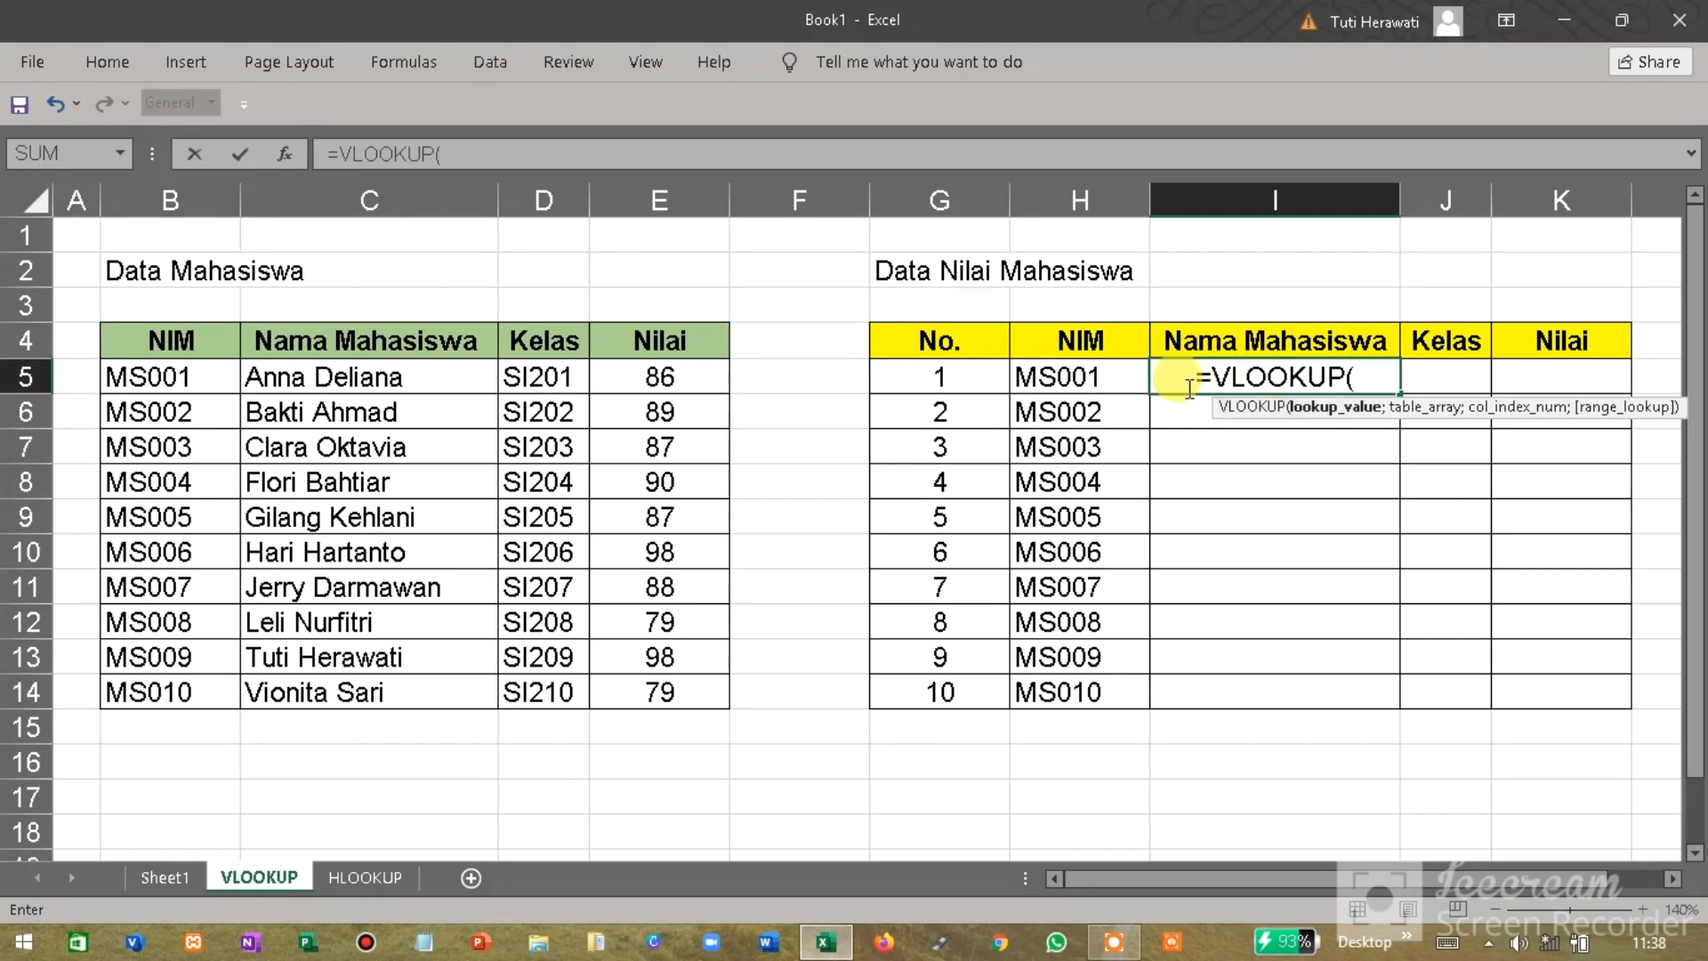
left_click(1052, 377)
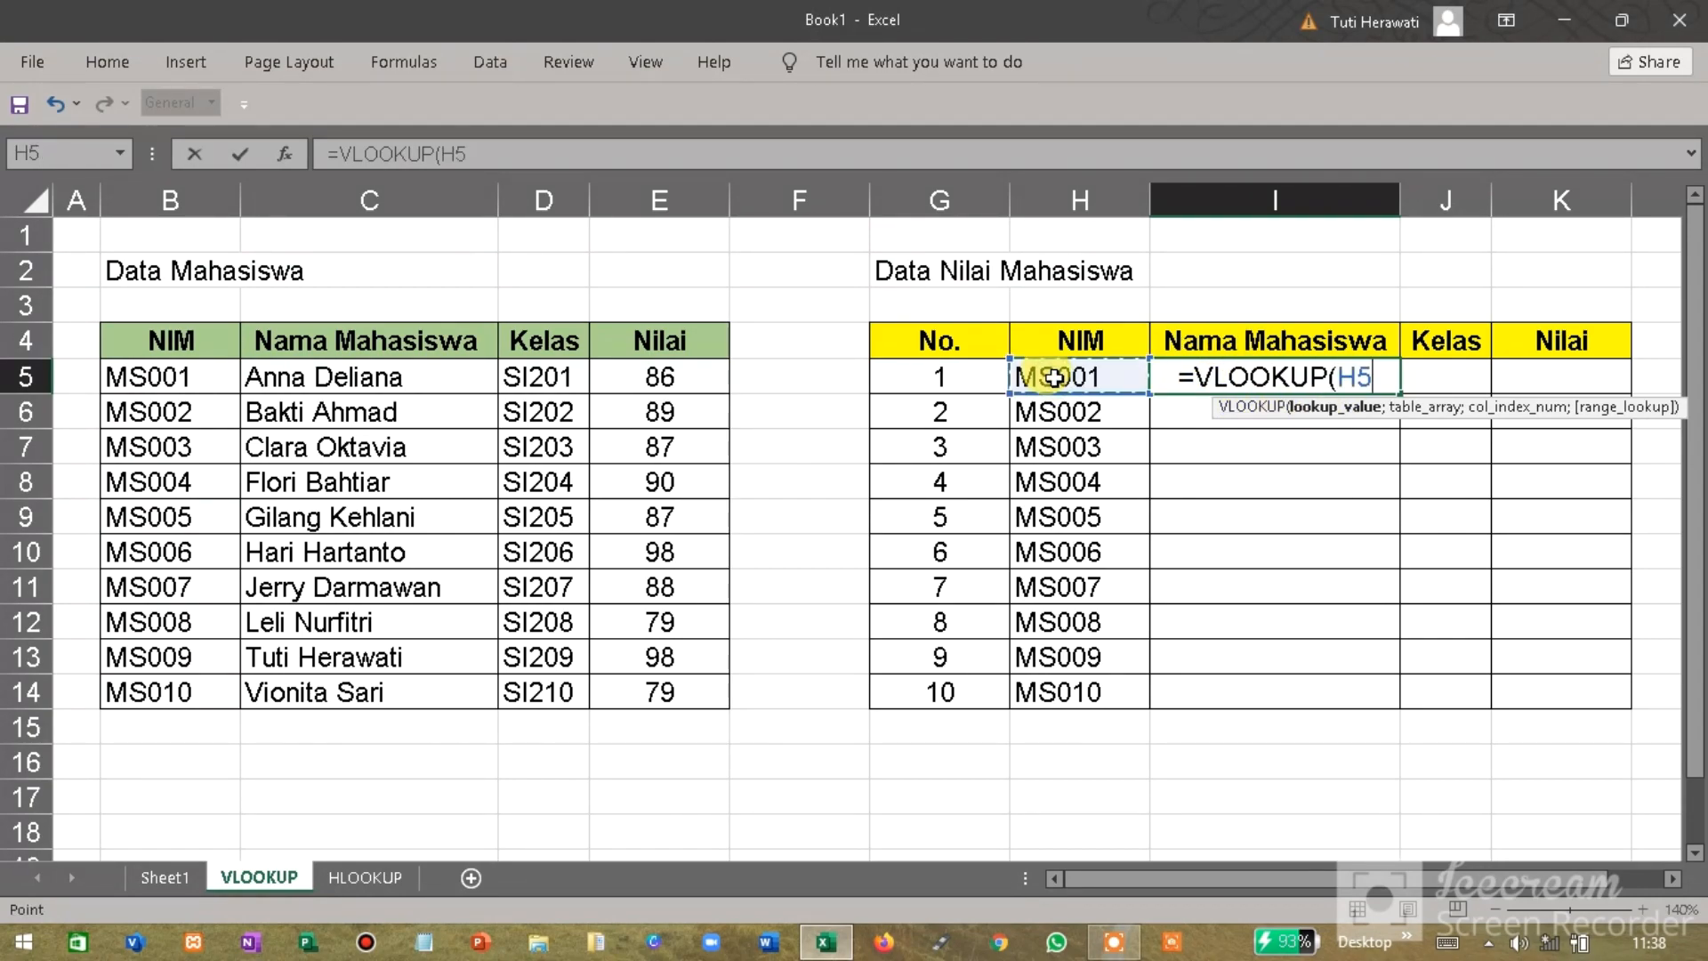
type(";")
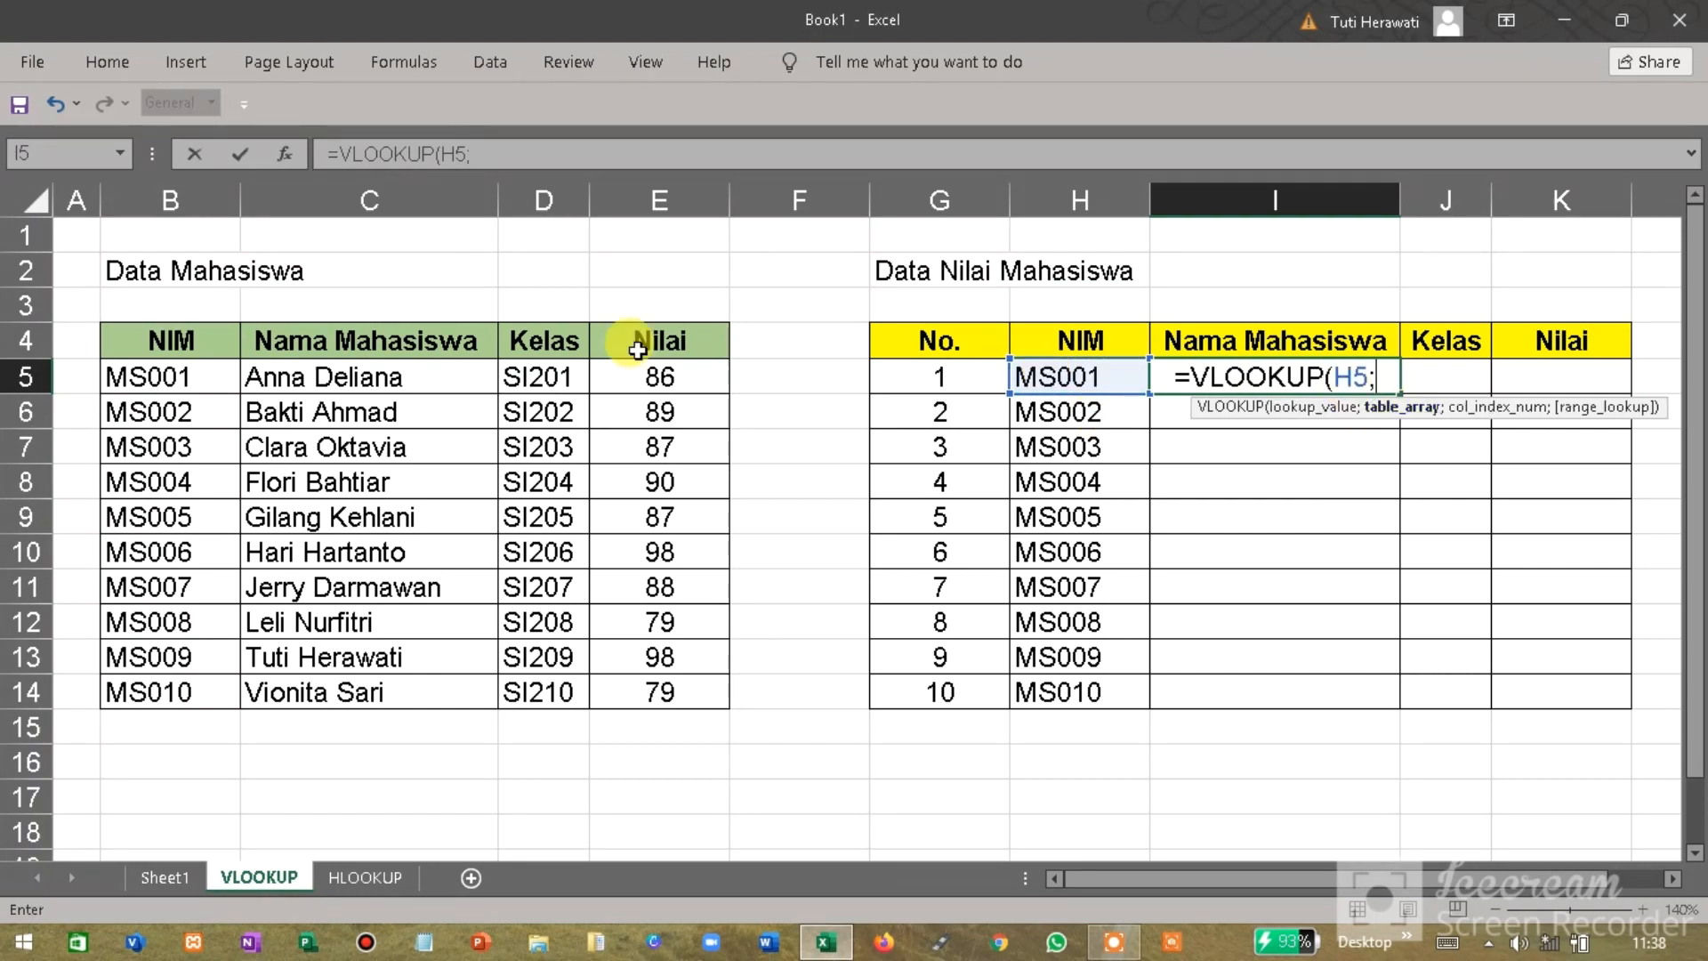
left_click_drag(188, 341, 663, 685)
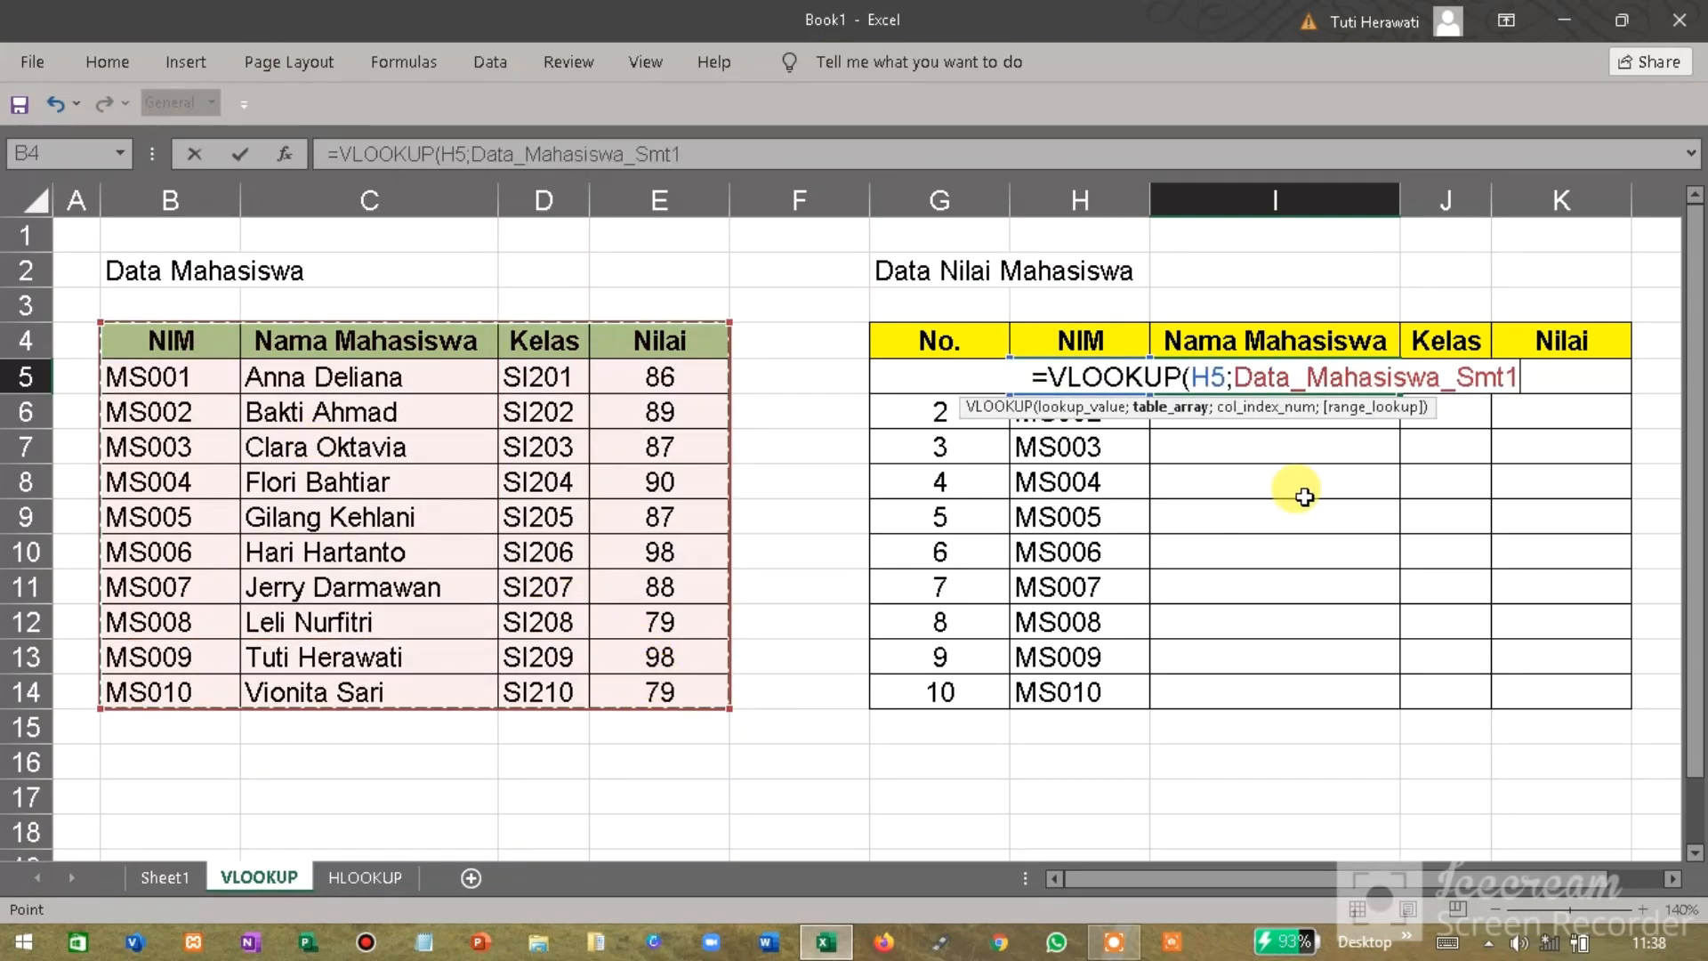
type(";")
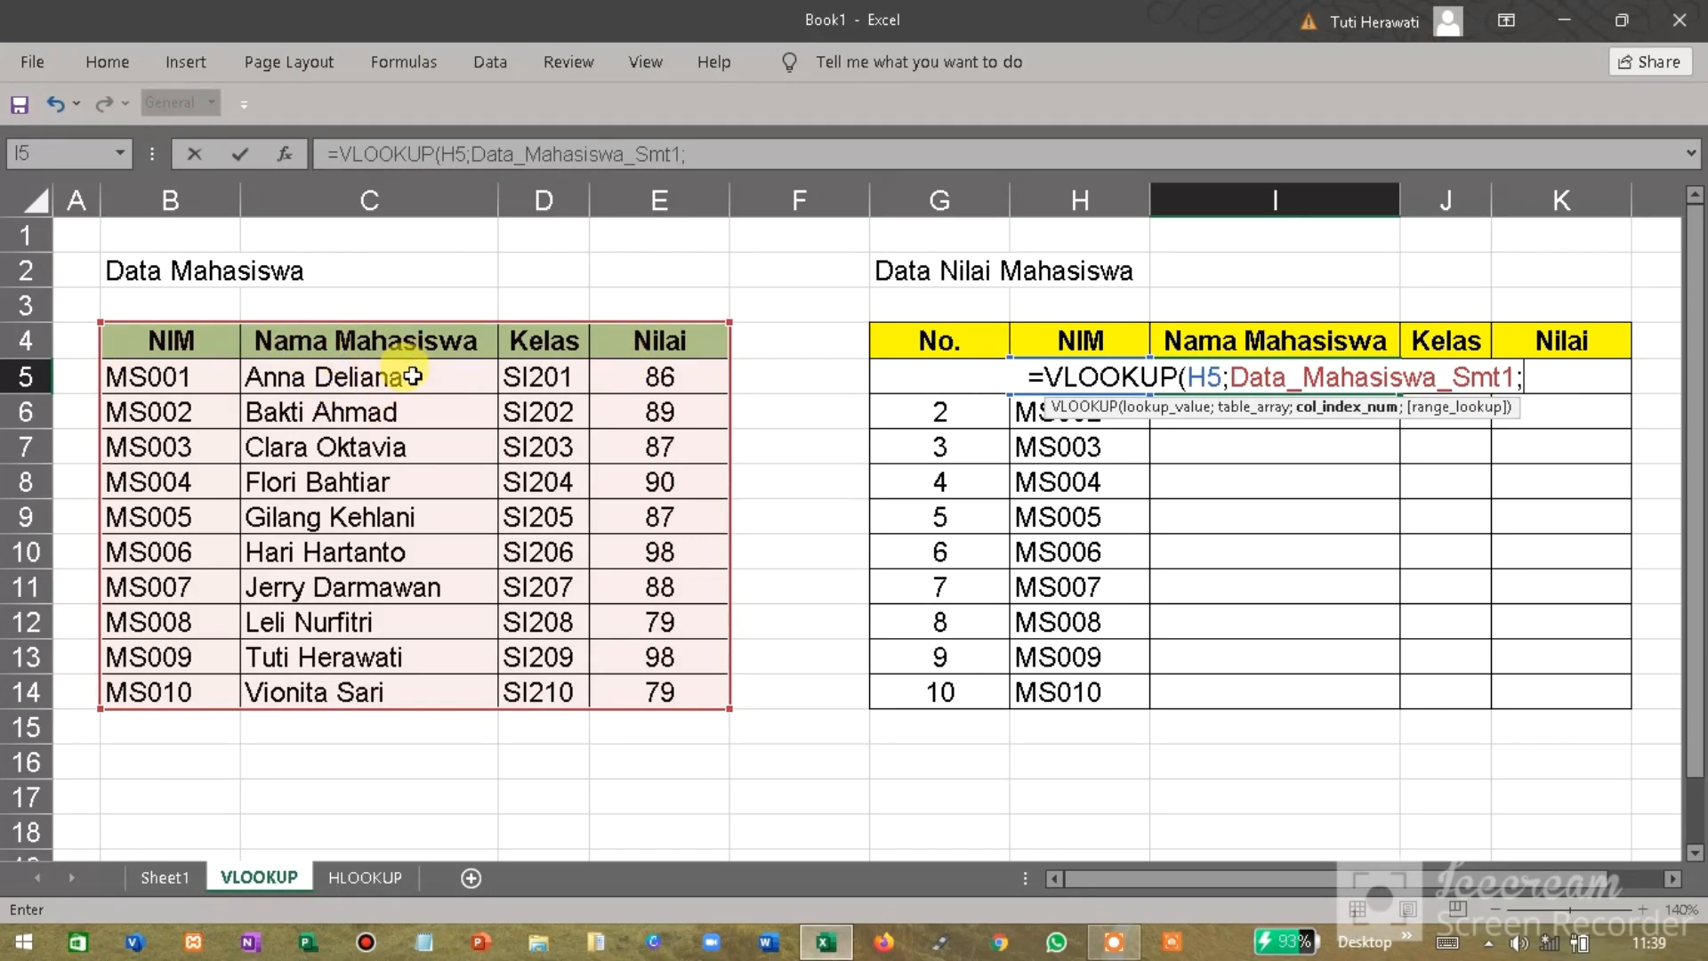
type("2")
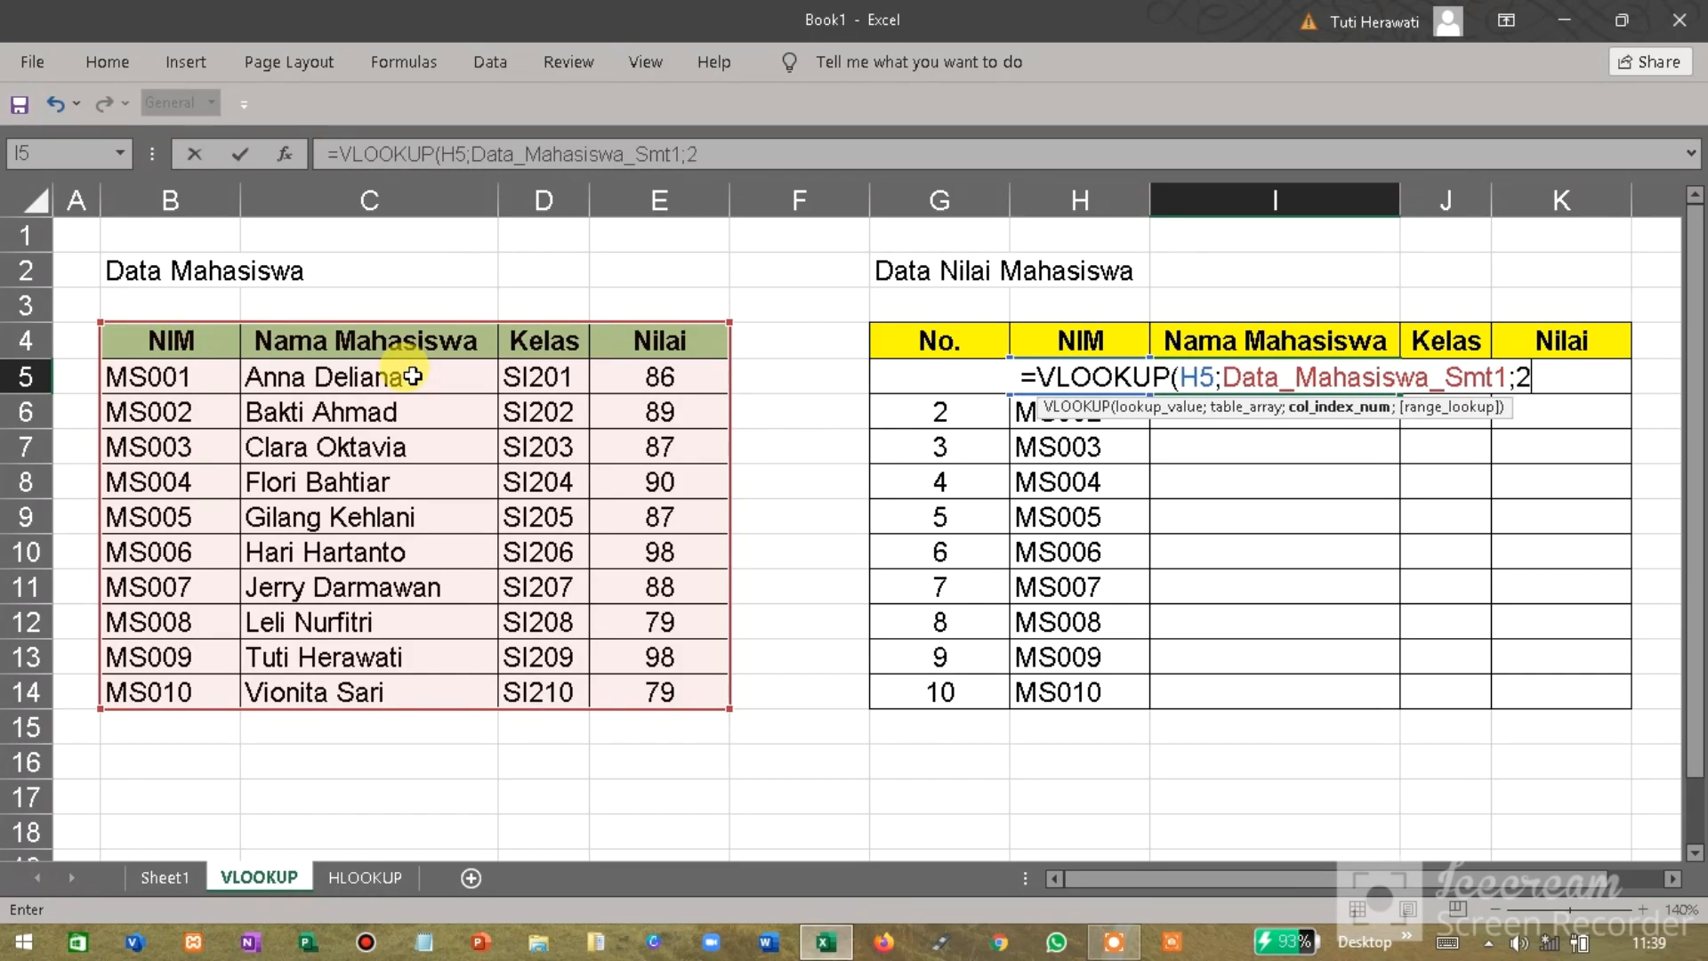
type(";")
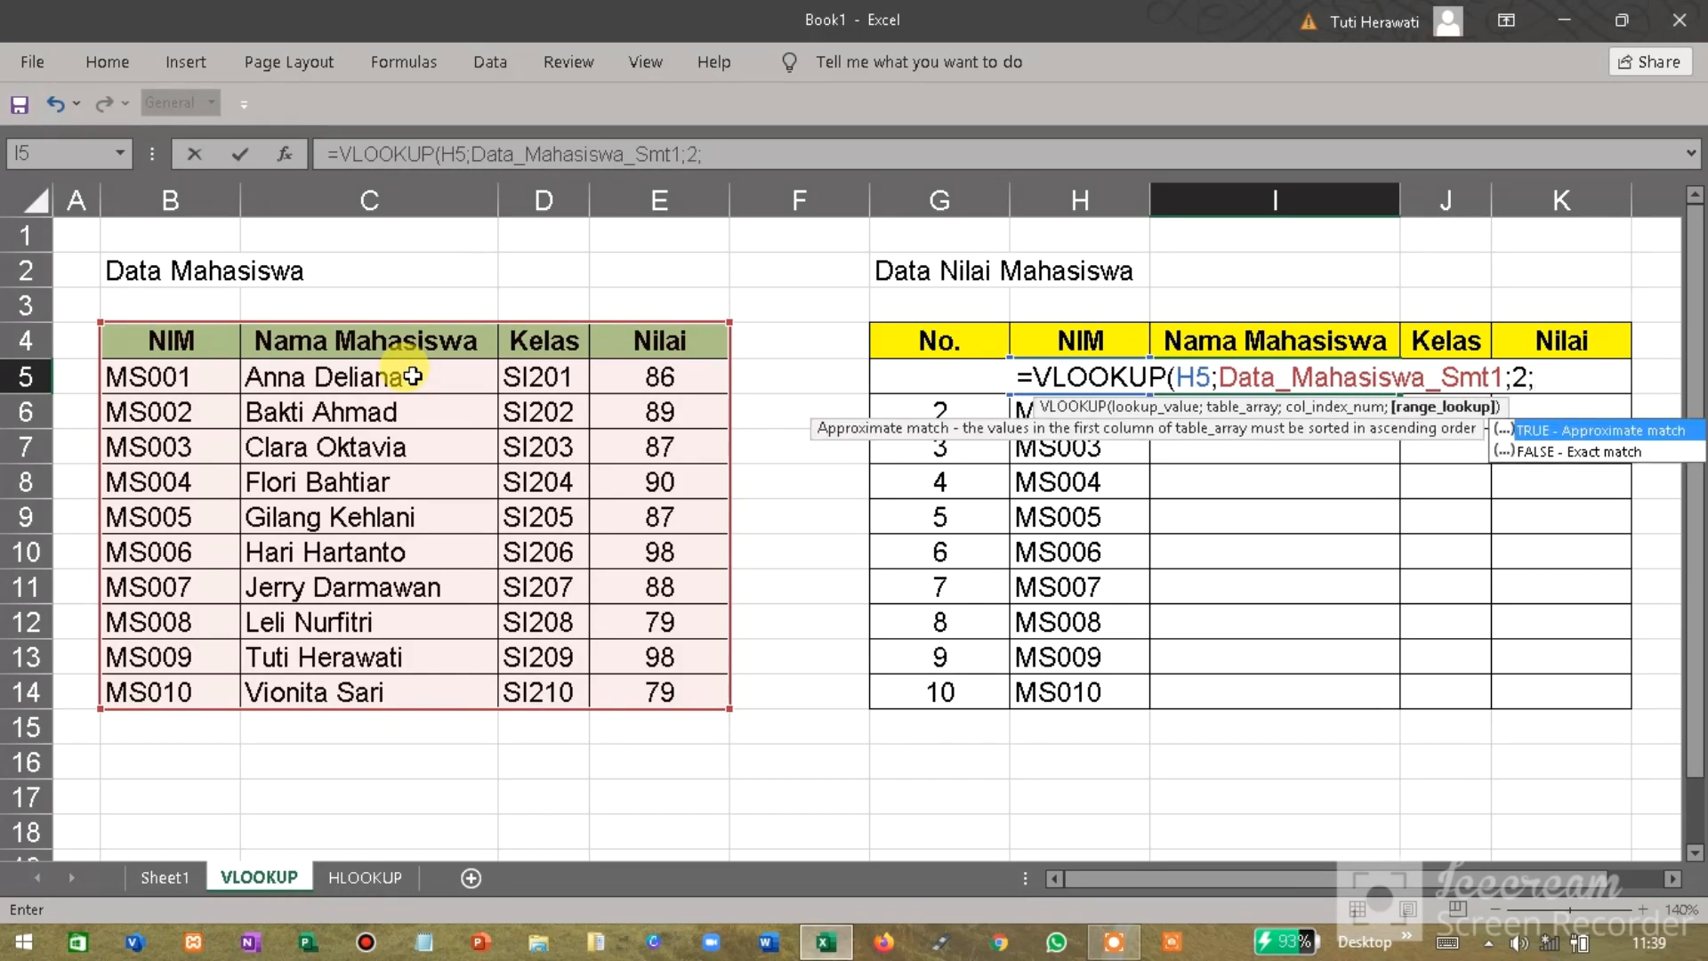
type("0)")
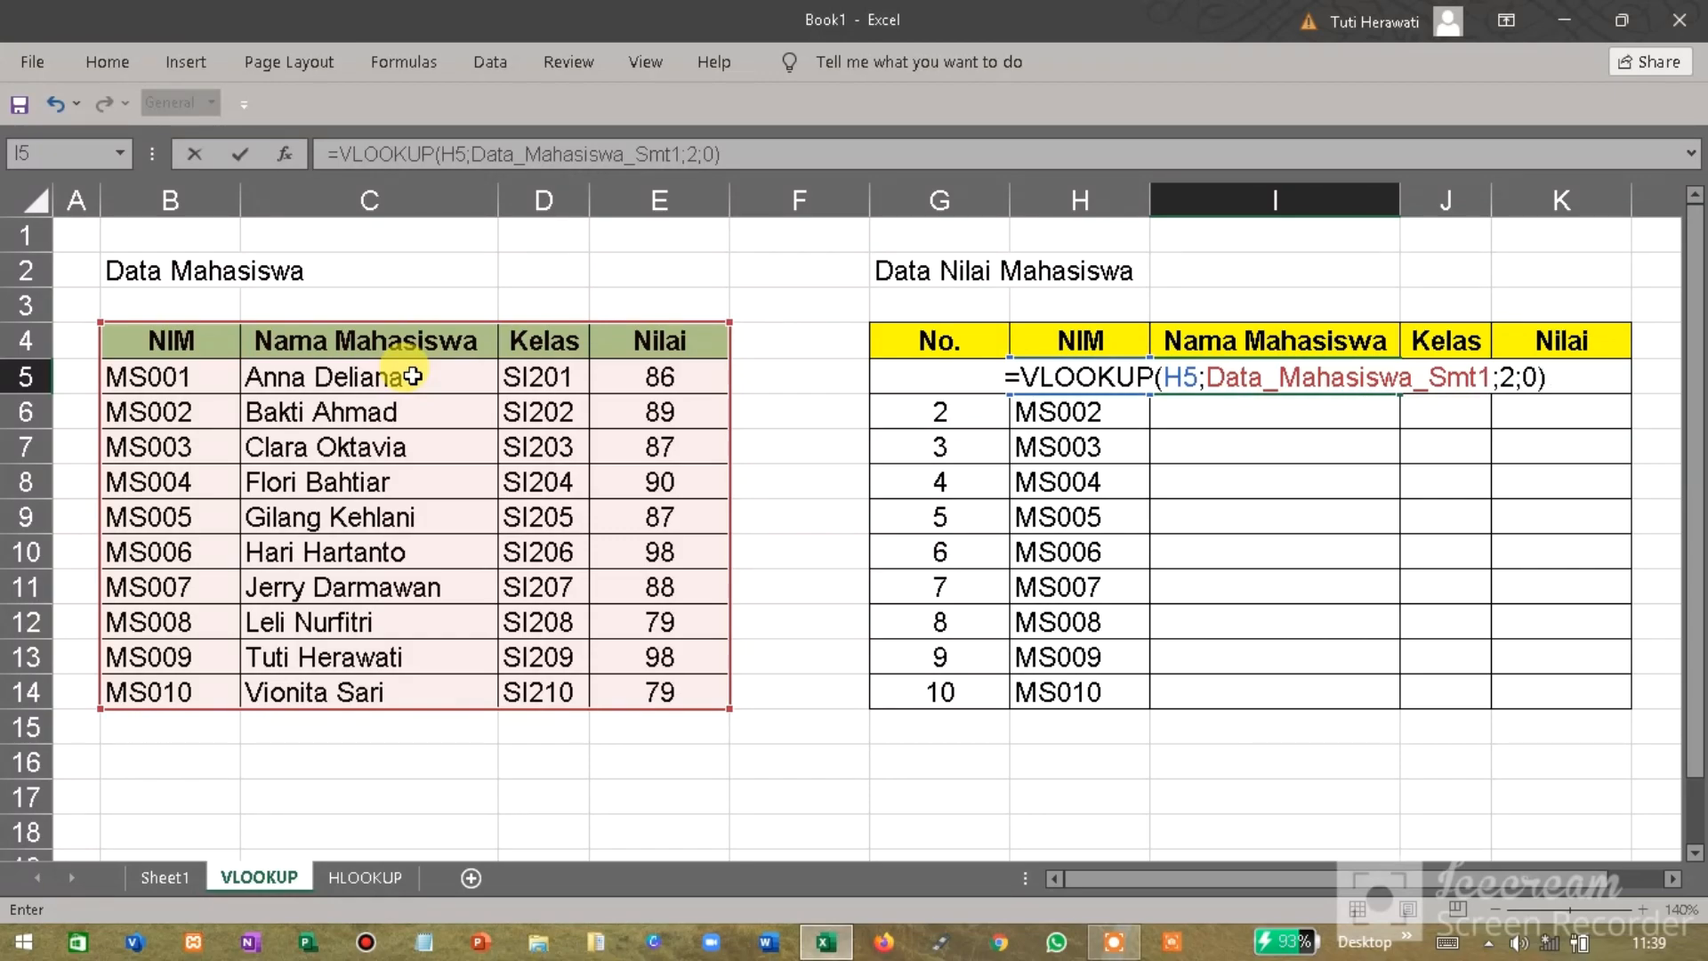
key("Return")
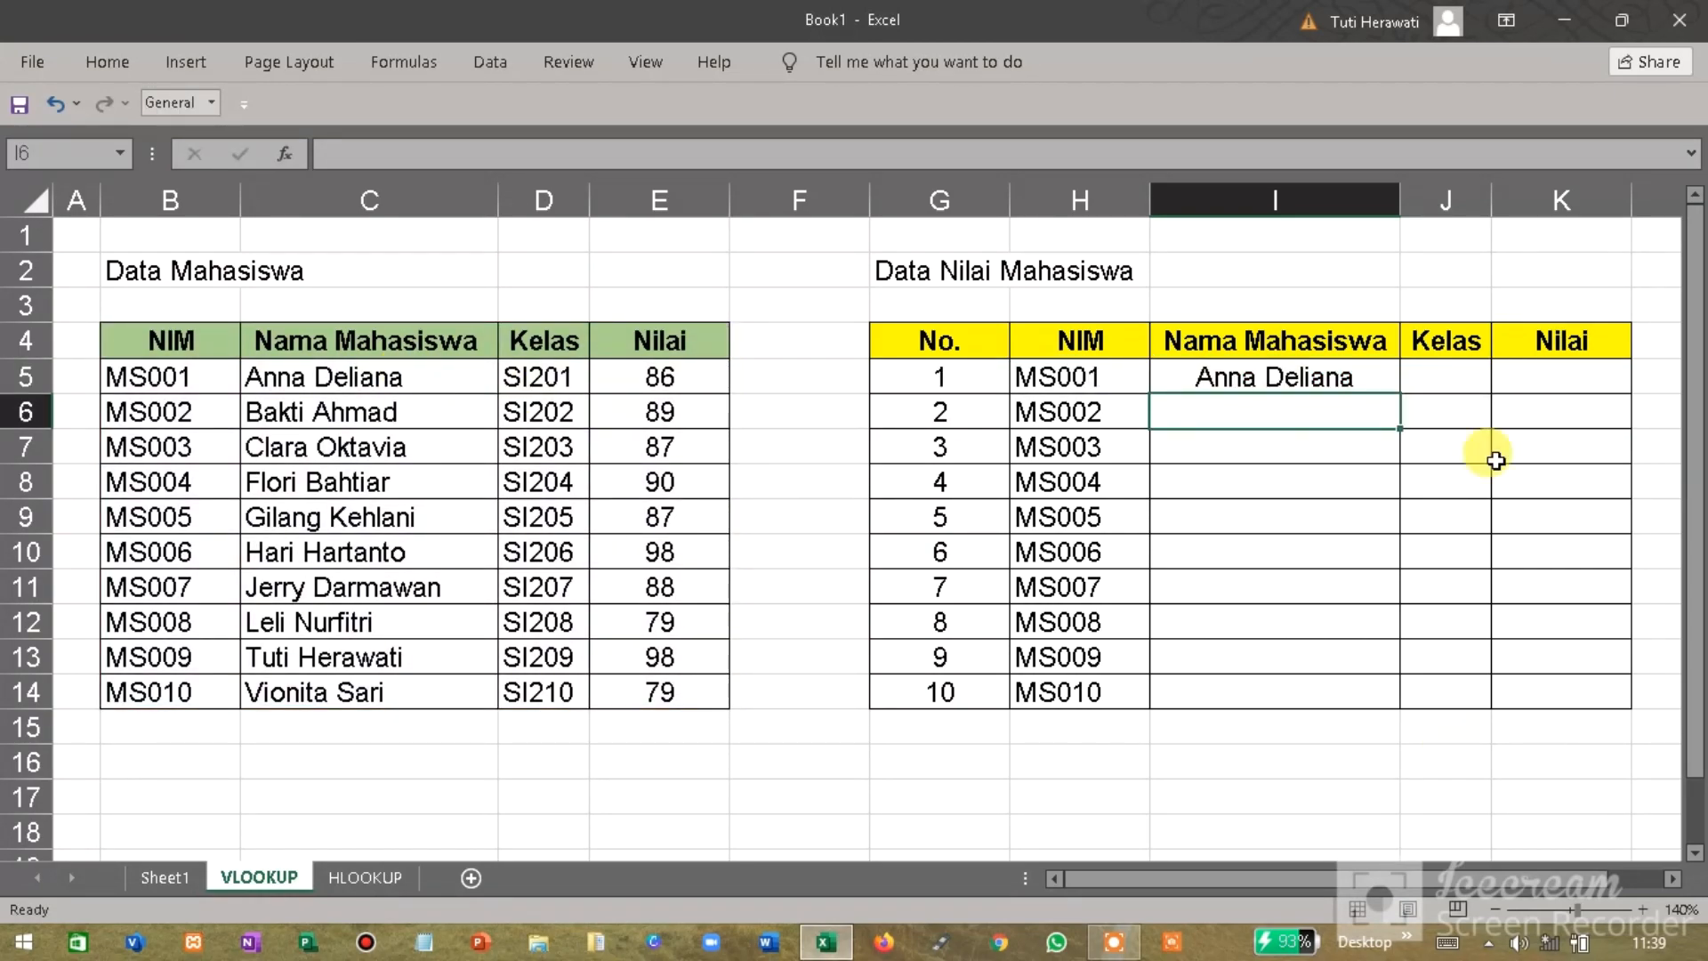
Step: Fill the Nama Mahasiswa formula from I5 down to I14
left_click(1374, 381)
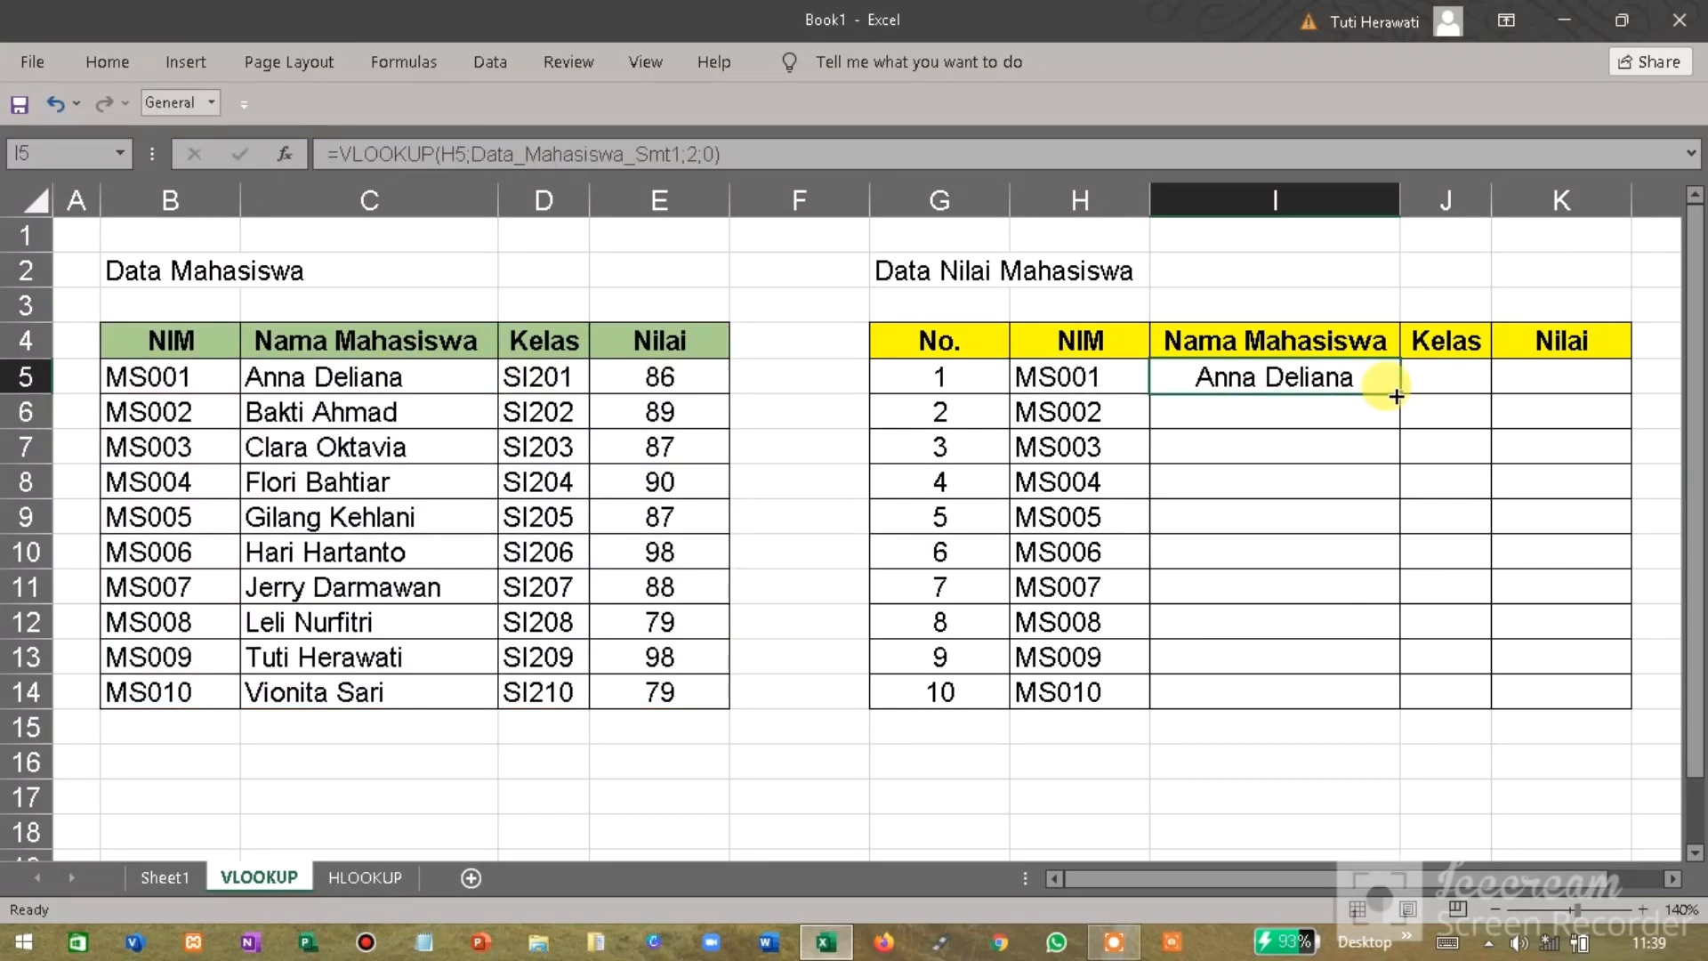
double_click(1399, 392)
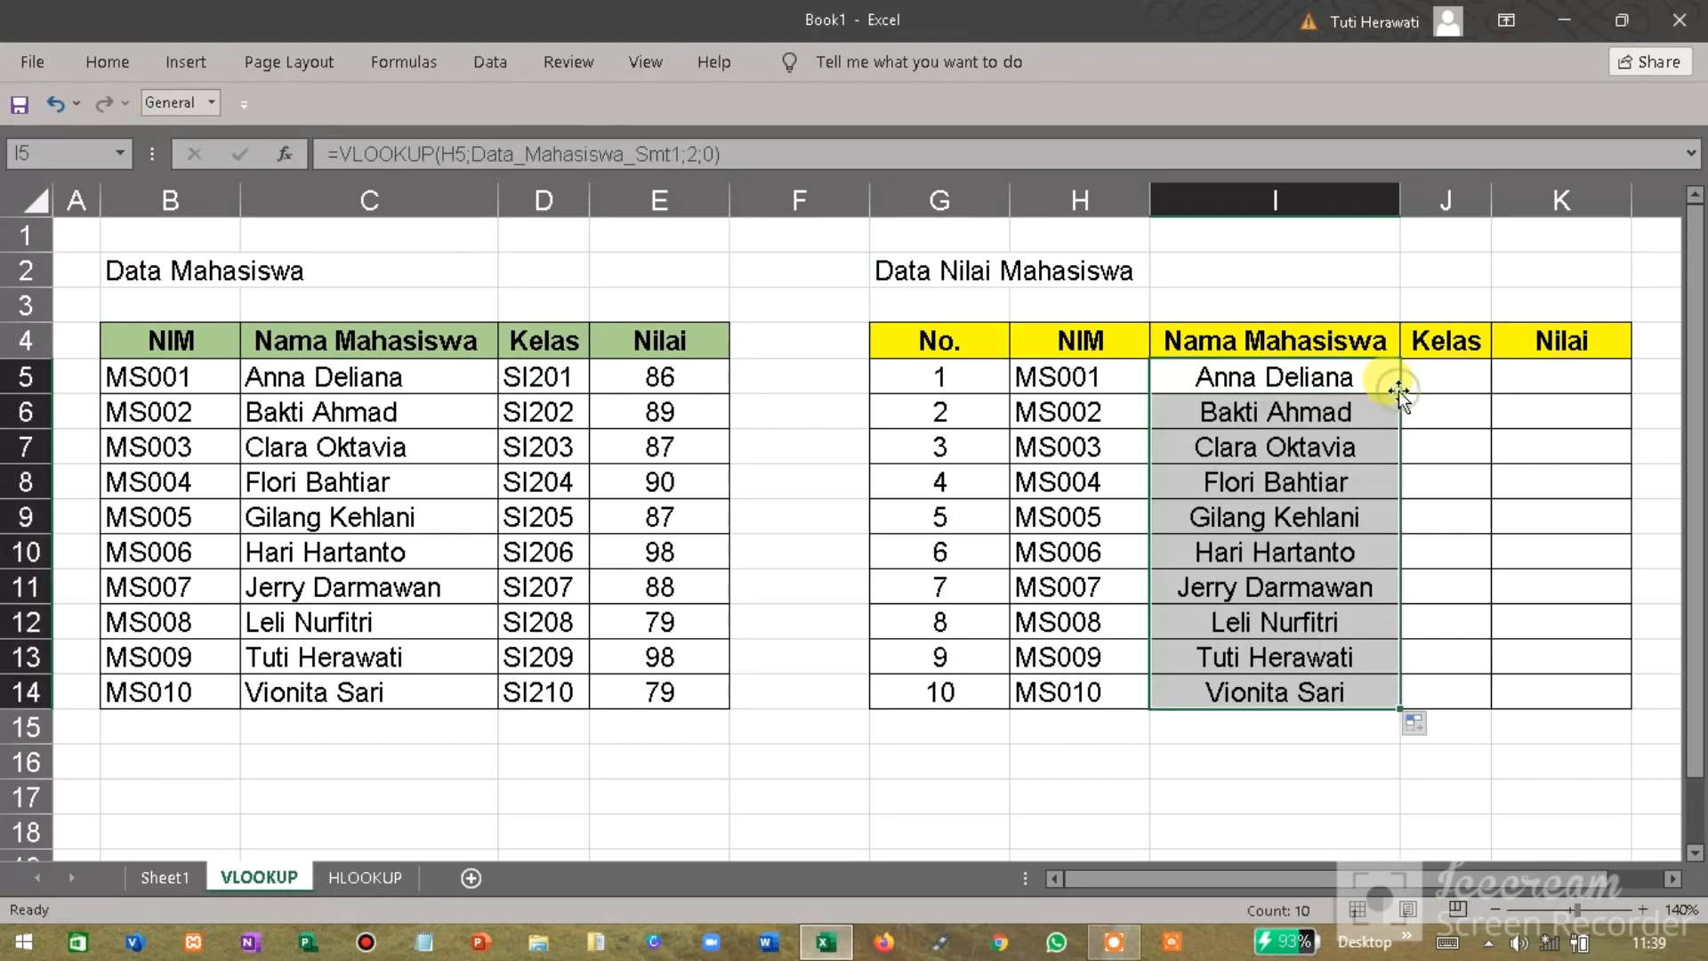
left_click(1279, 740)
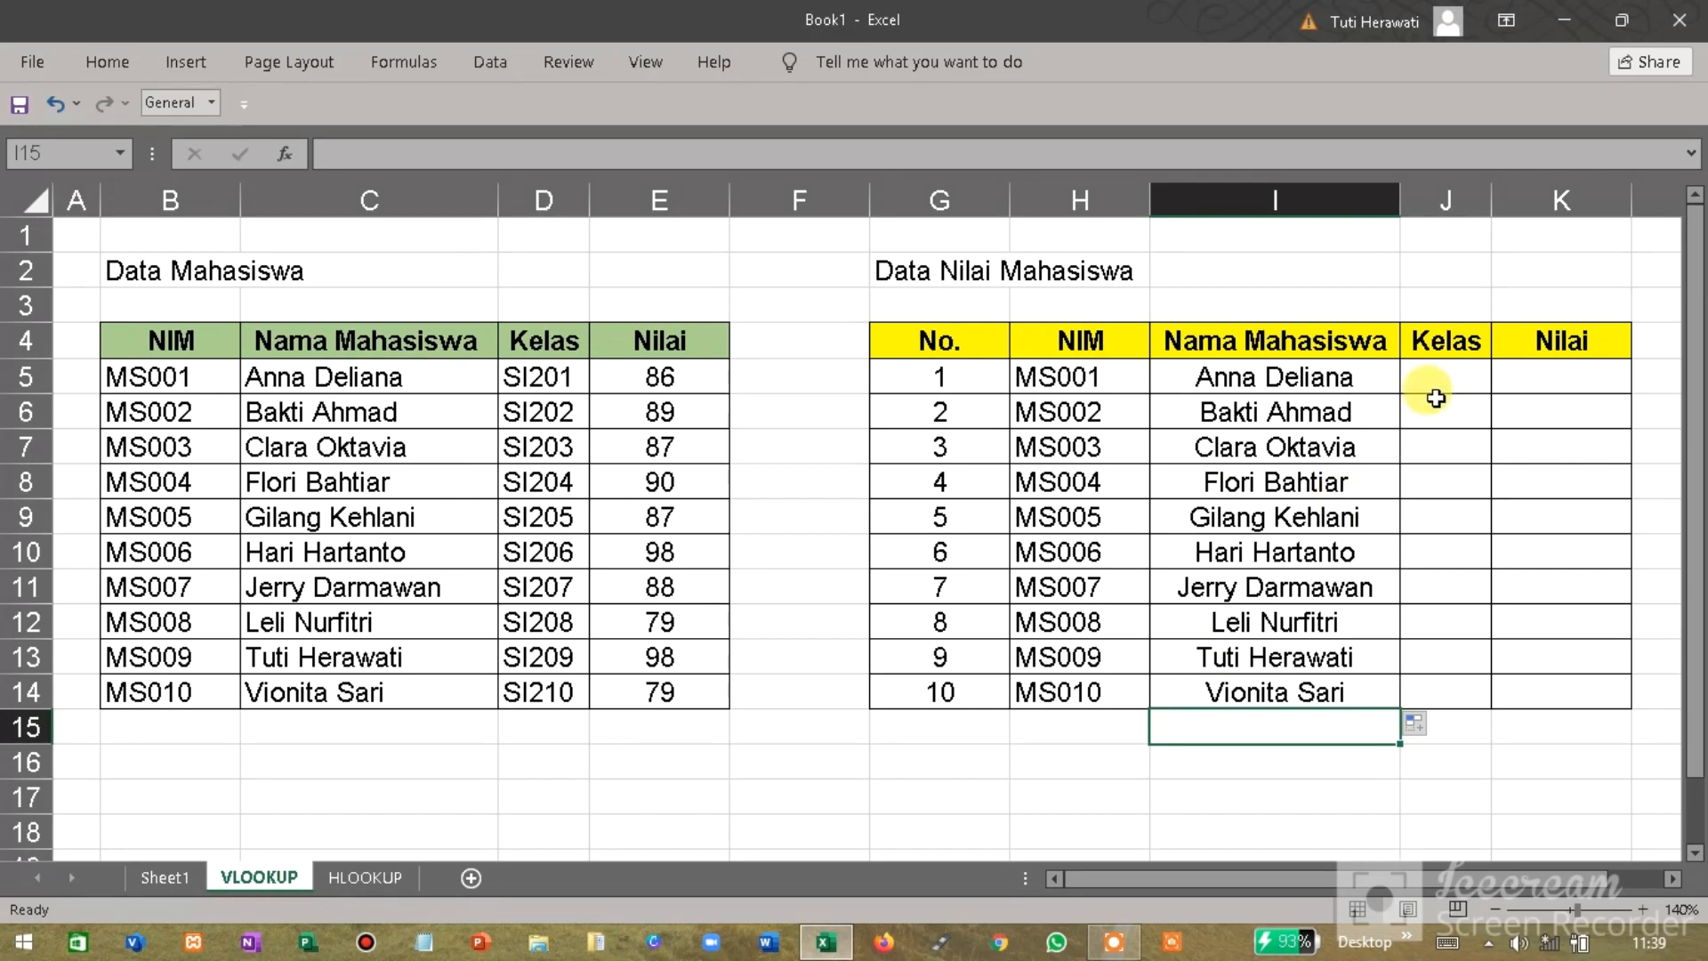
Step: Enter =VLOOKUP(H5;Data_Mahasiswa_Smt1;3;0) in the Kelas cell J5 and fill it down to J14
left_click(1453, 370)
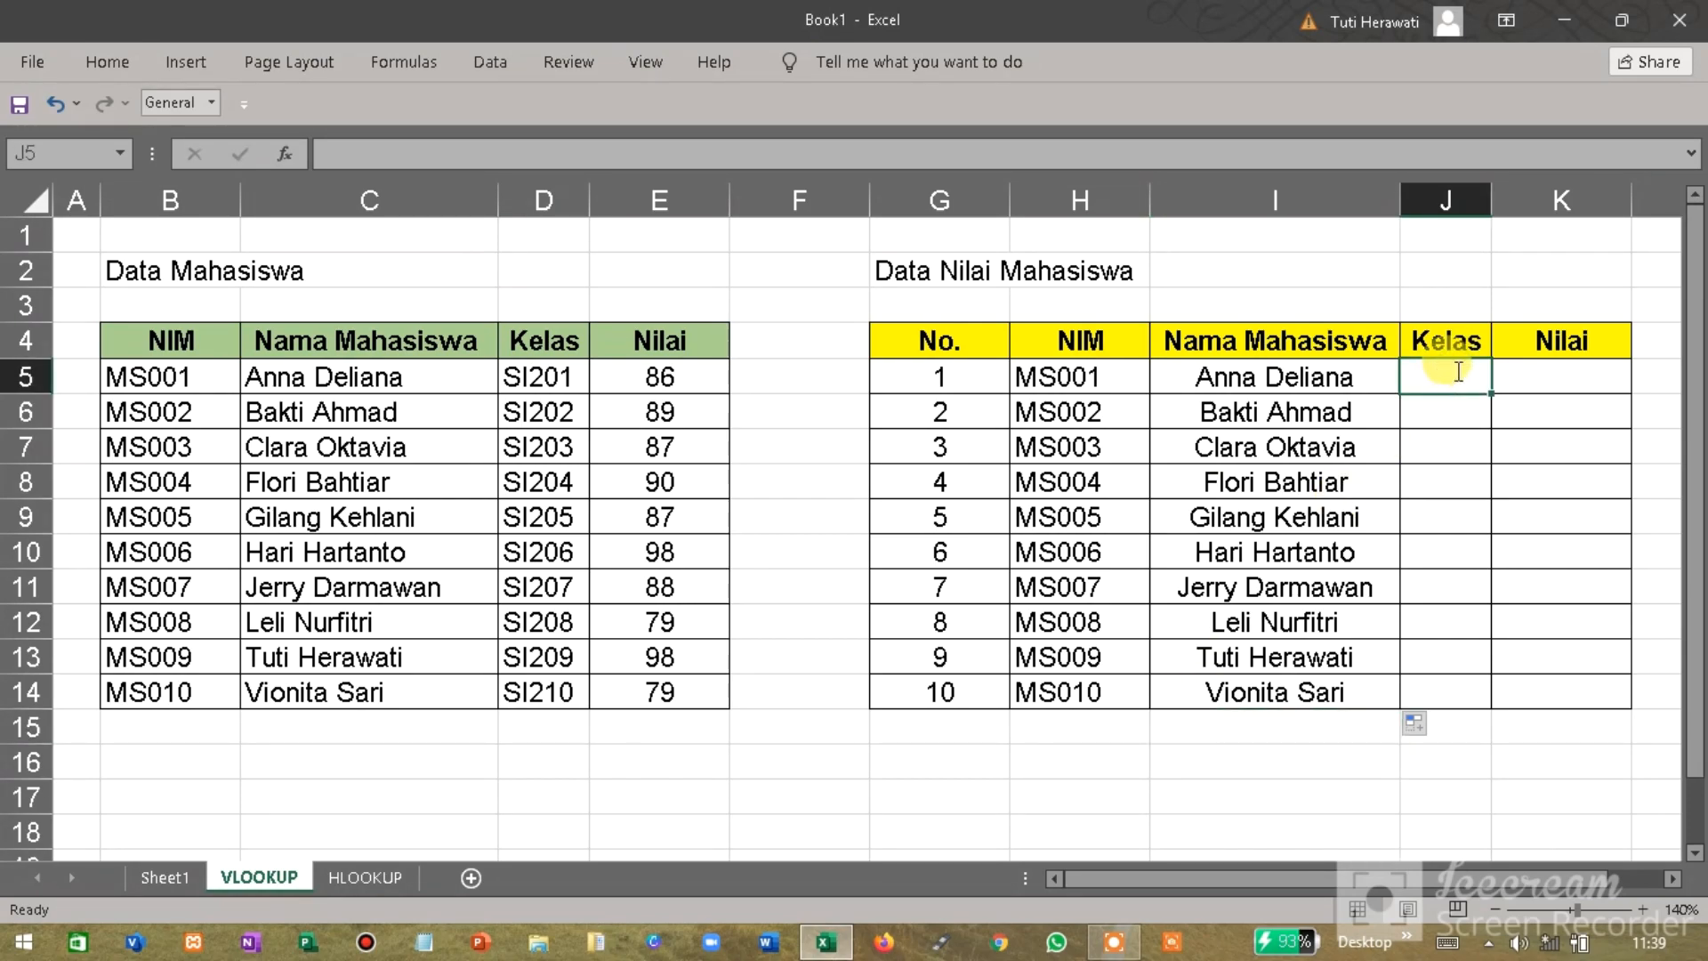
type("=VLOOK")
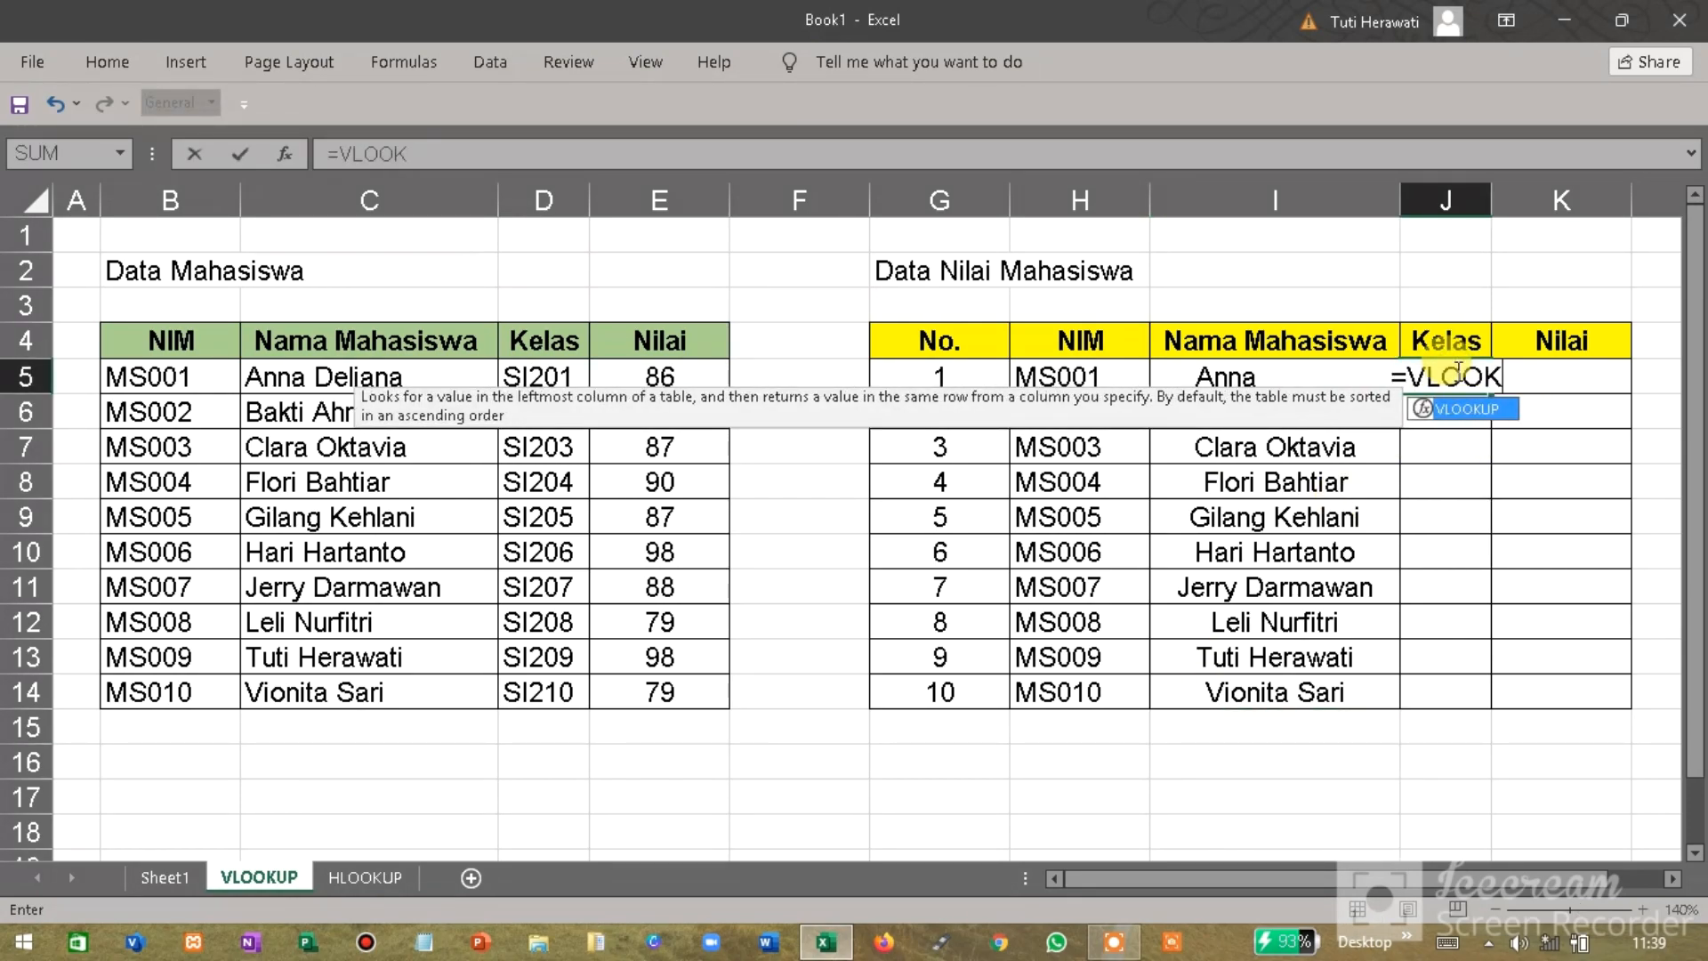
type("UP(")
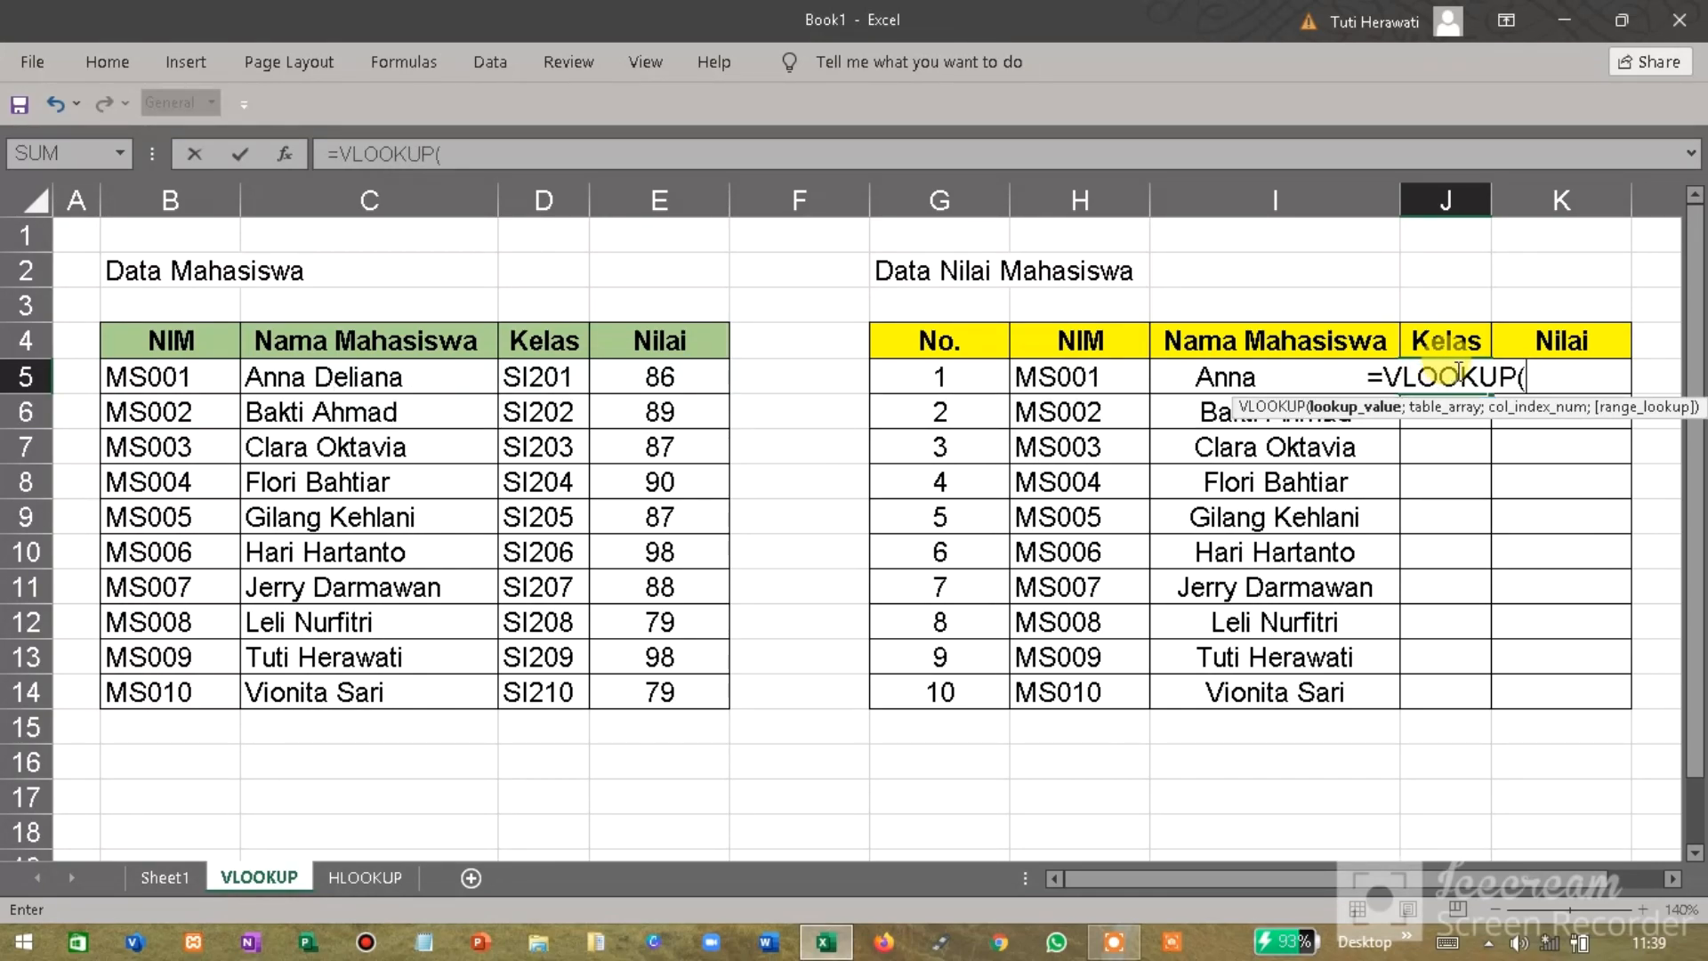
left_click(1076, 380)
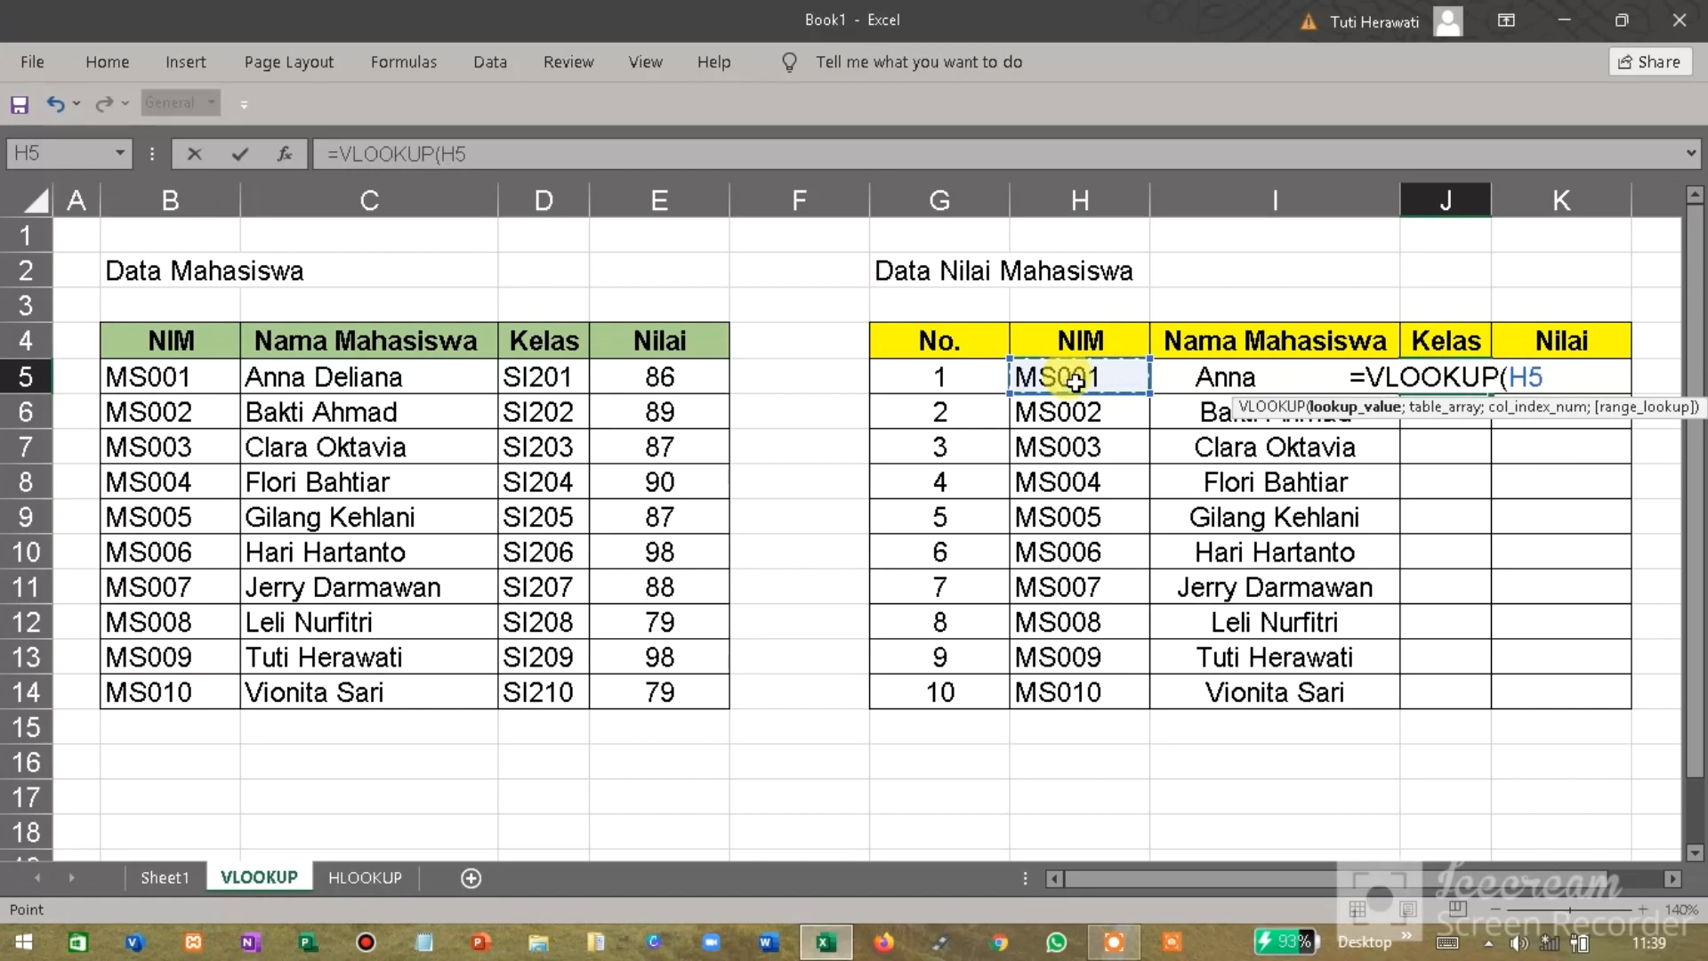
type(";")
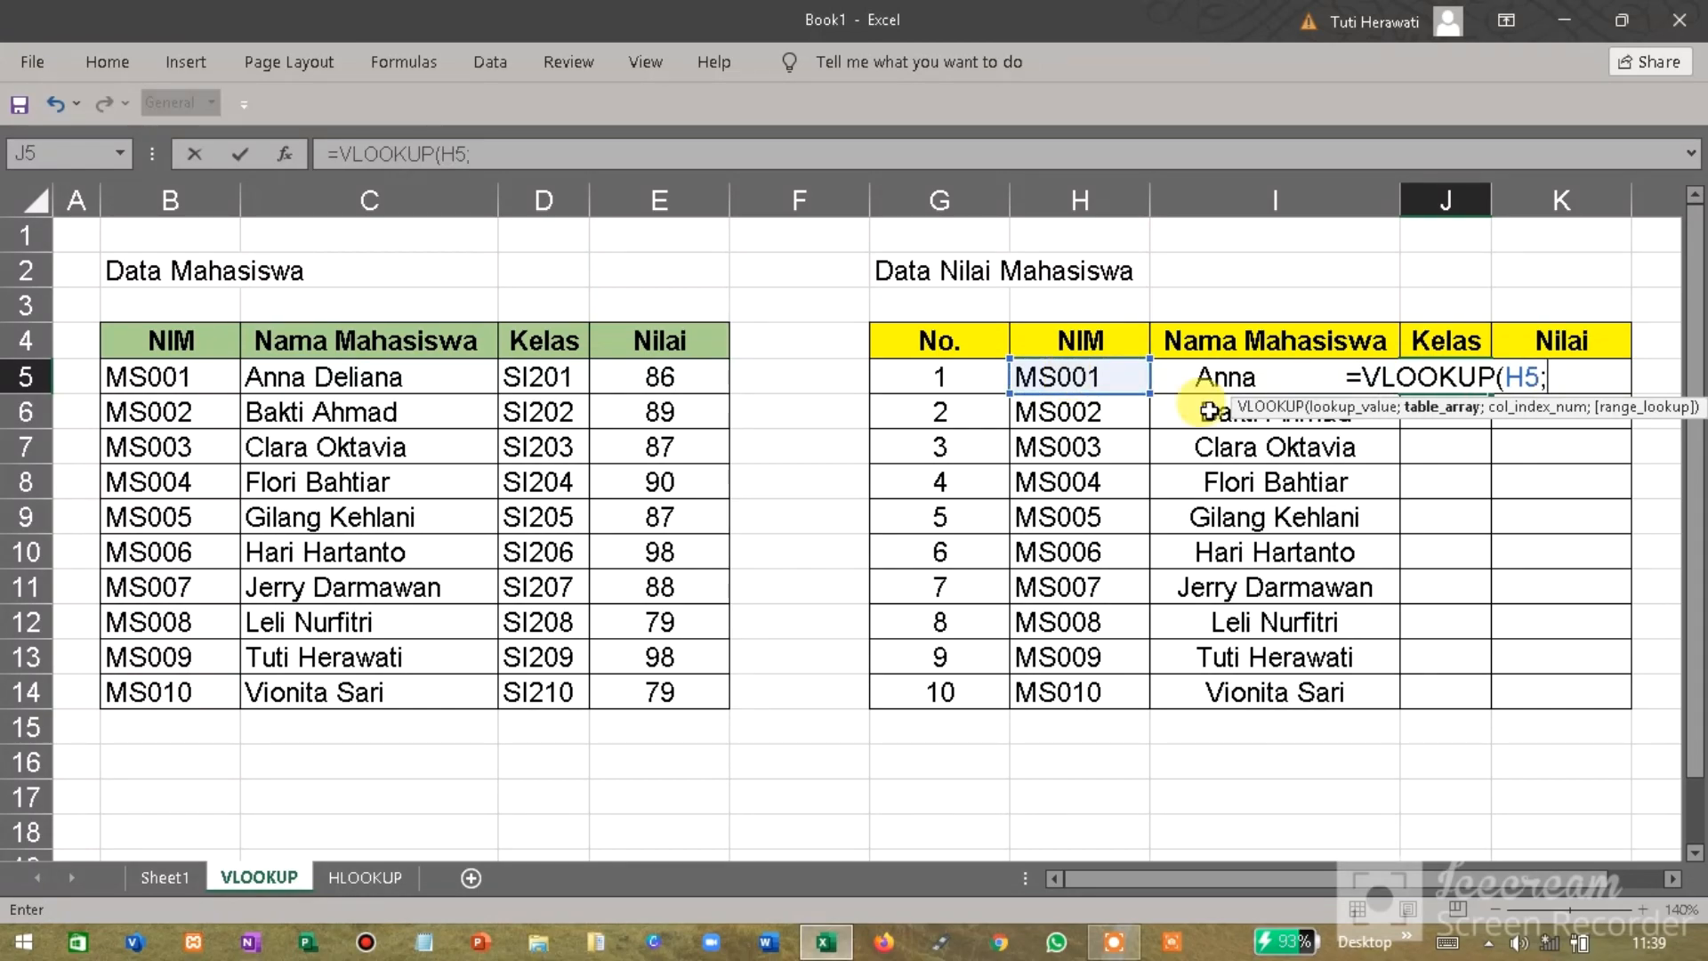
left_click_drag(145, 344, 640, 697)
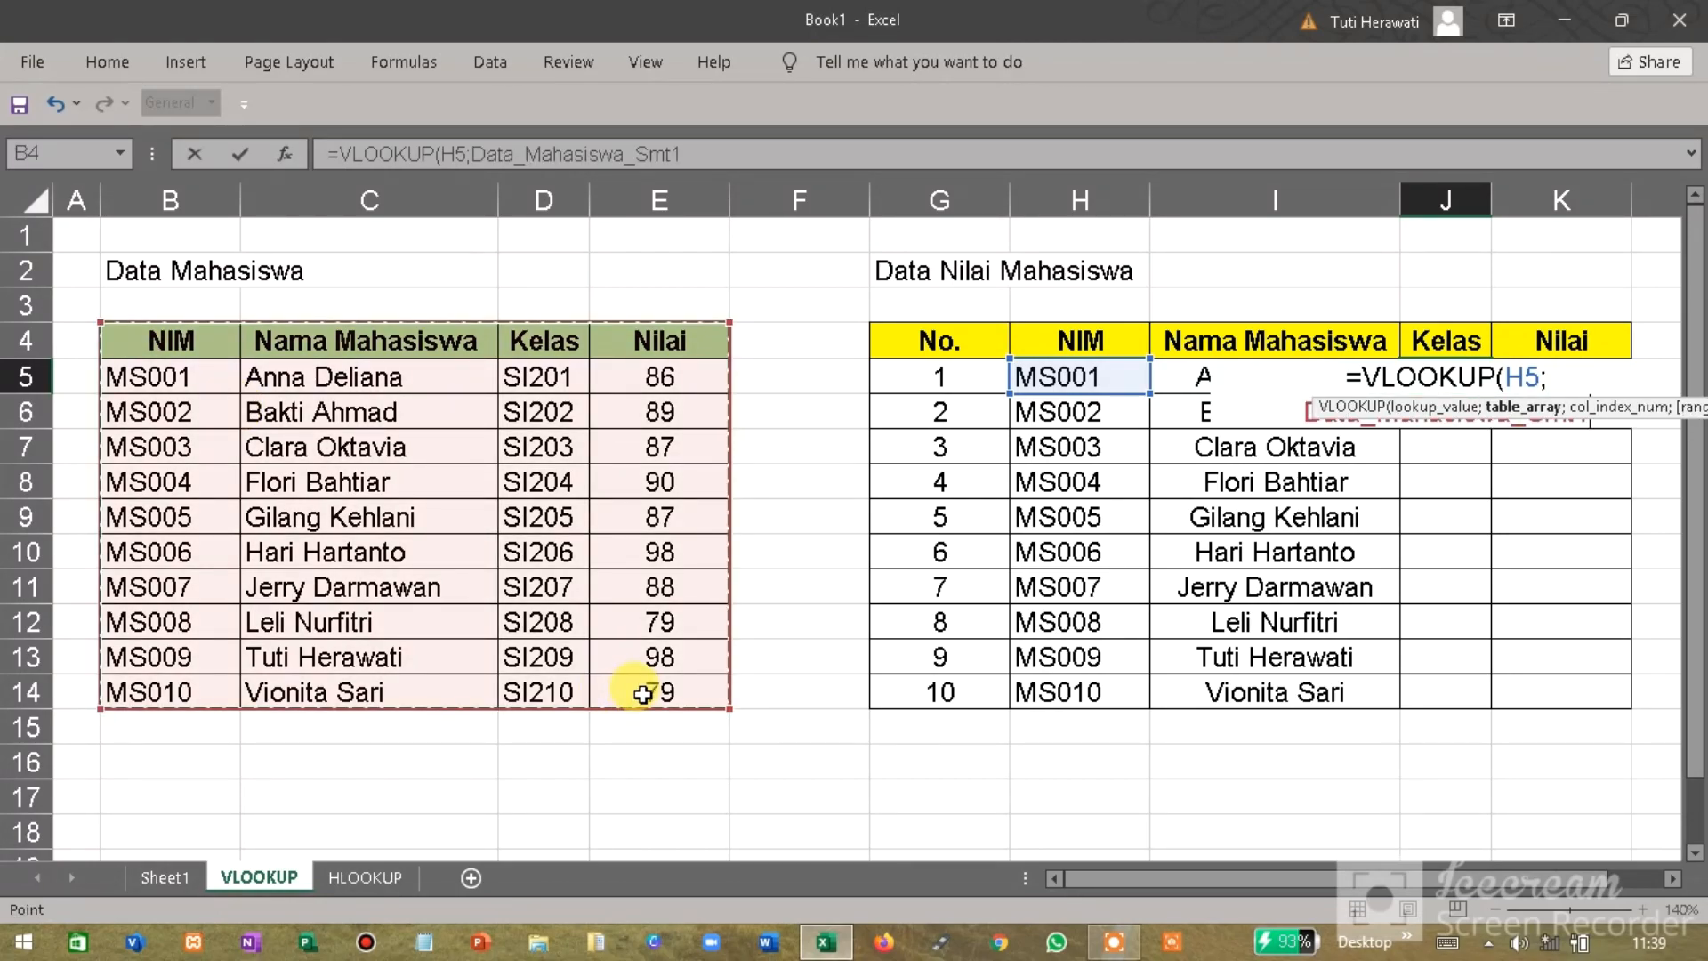
type(";")
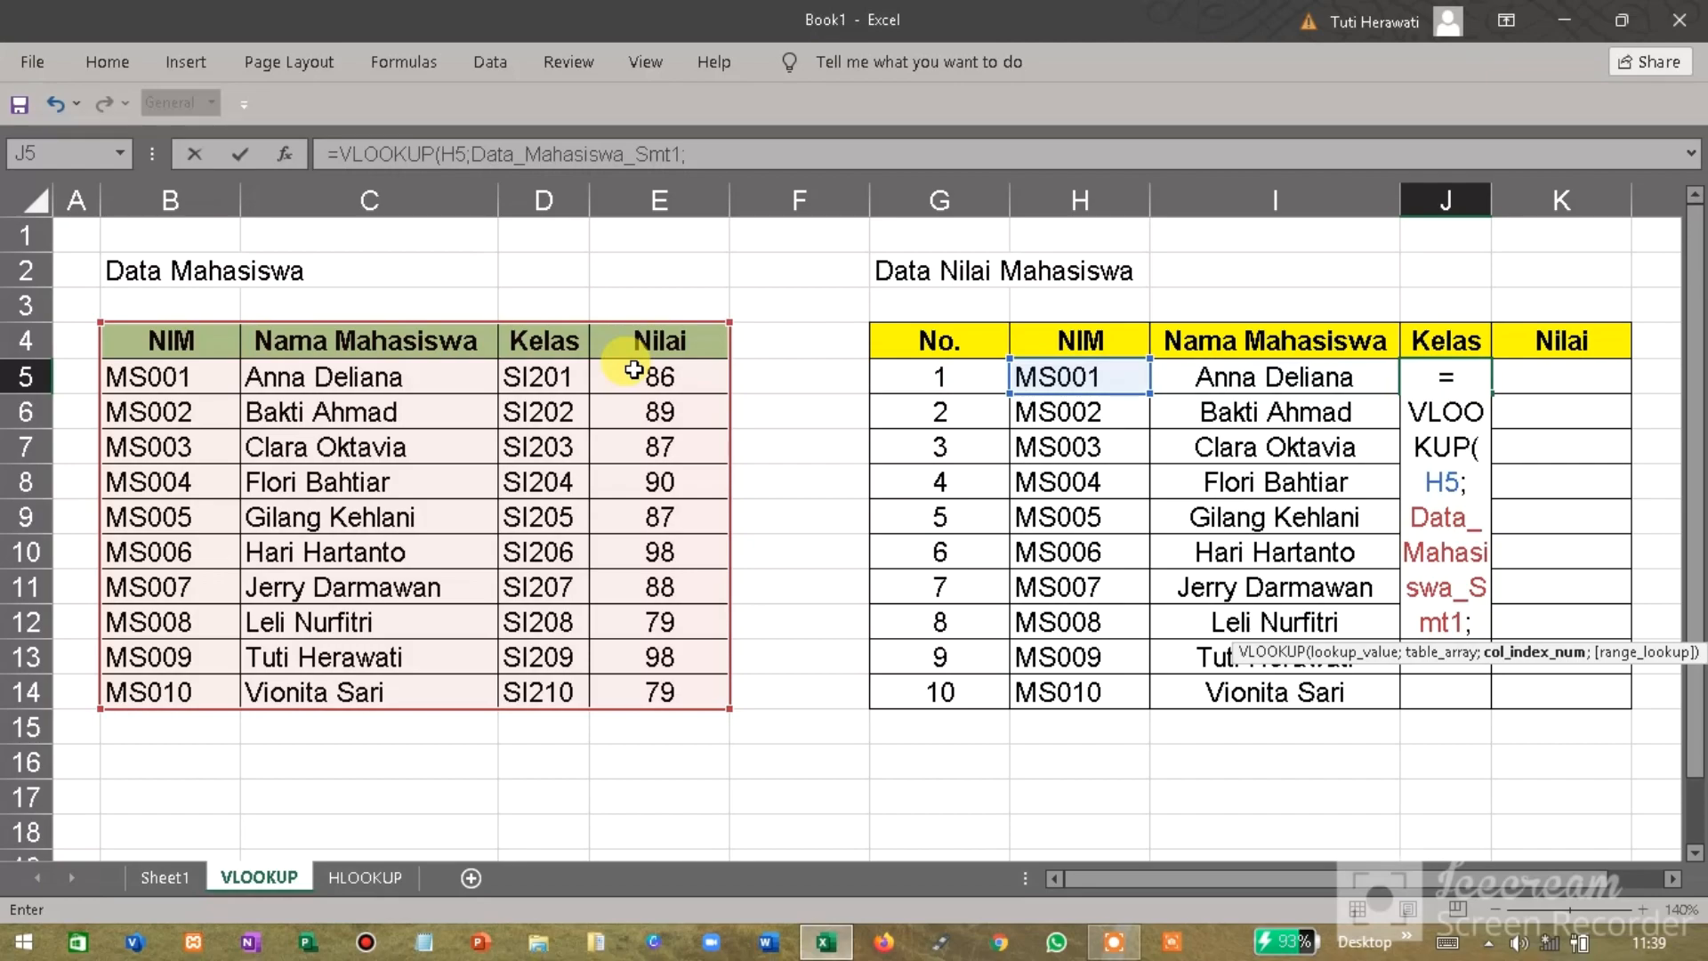
type("3;-")
key("BackSpace")
type("0")
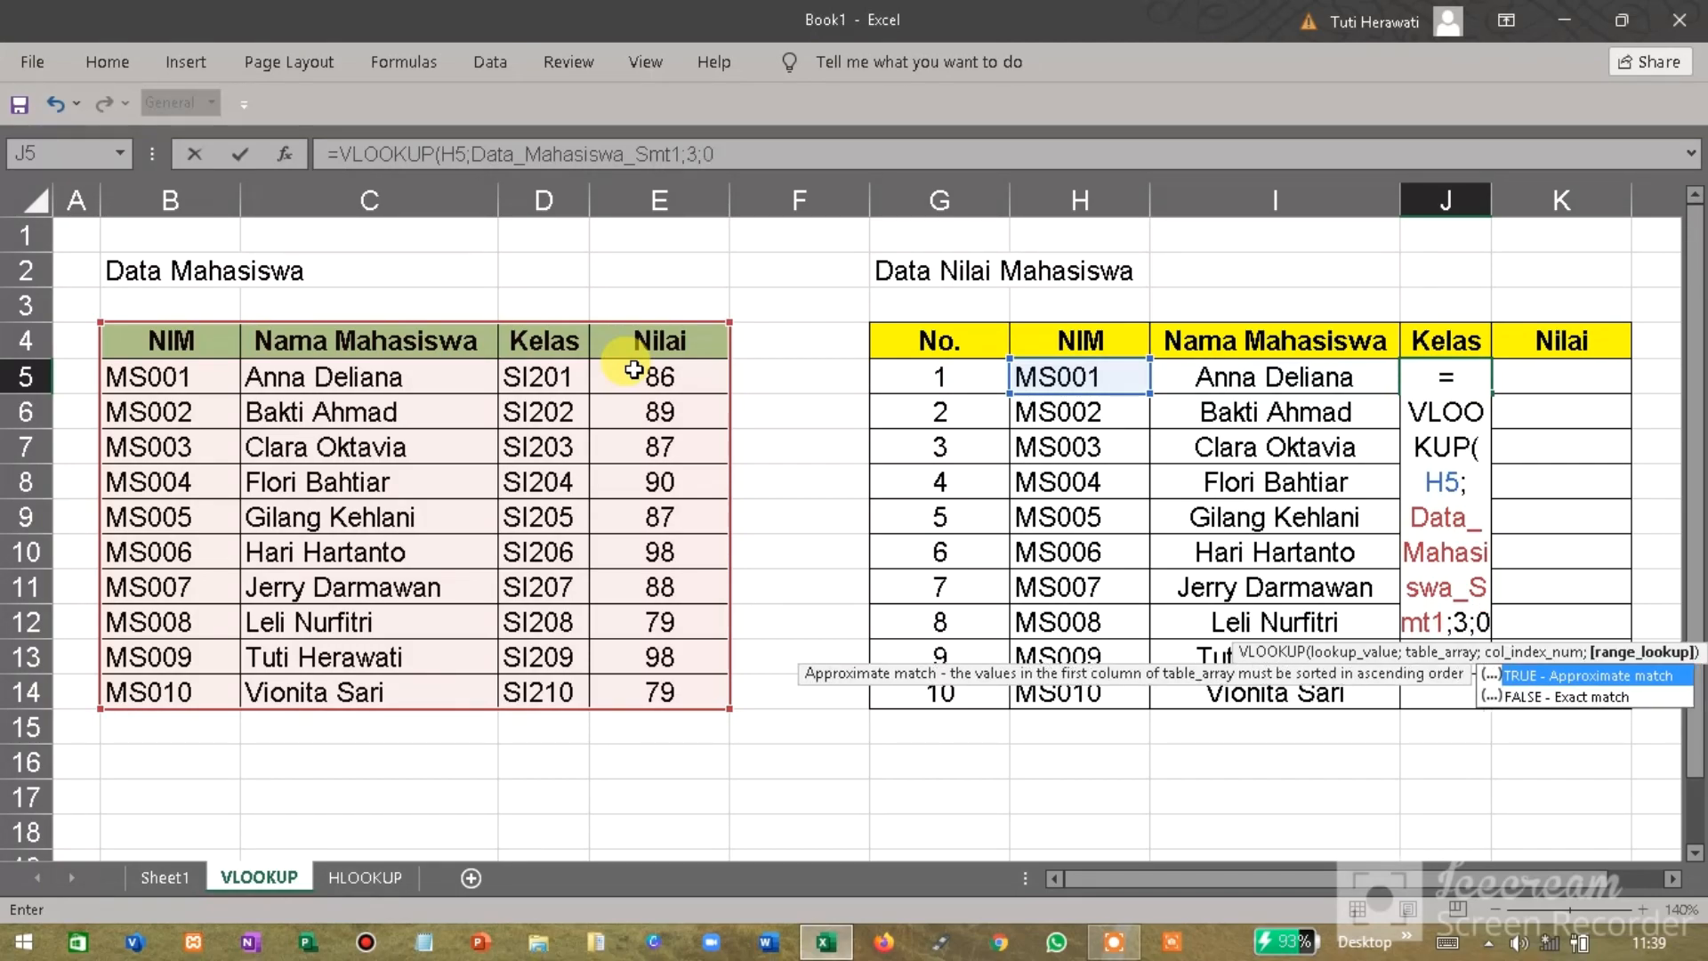
type(")")
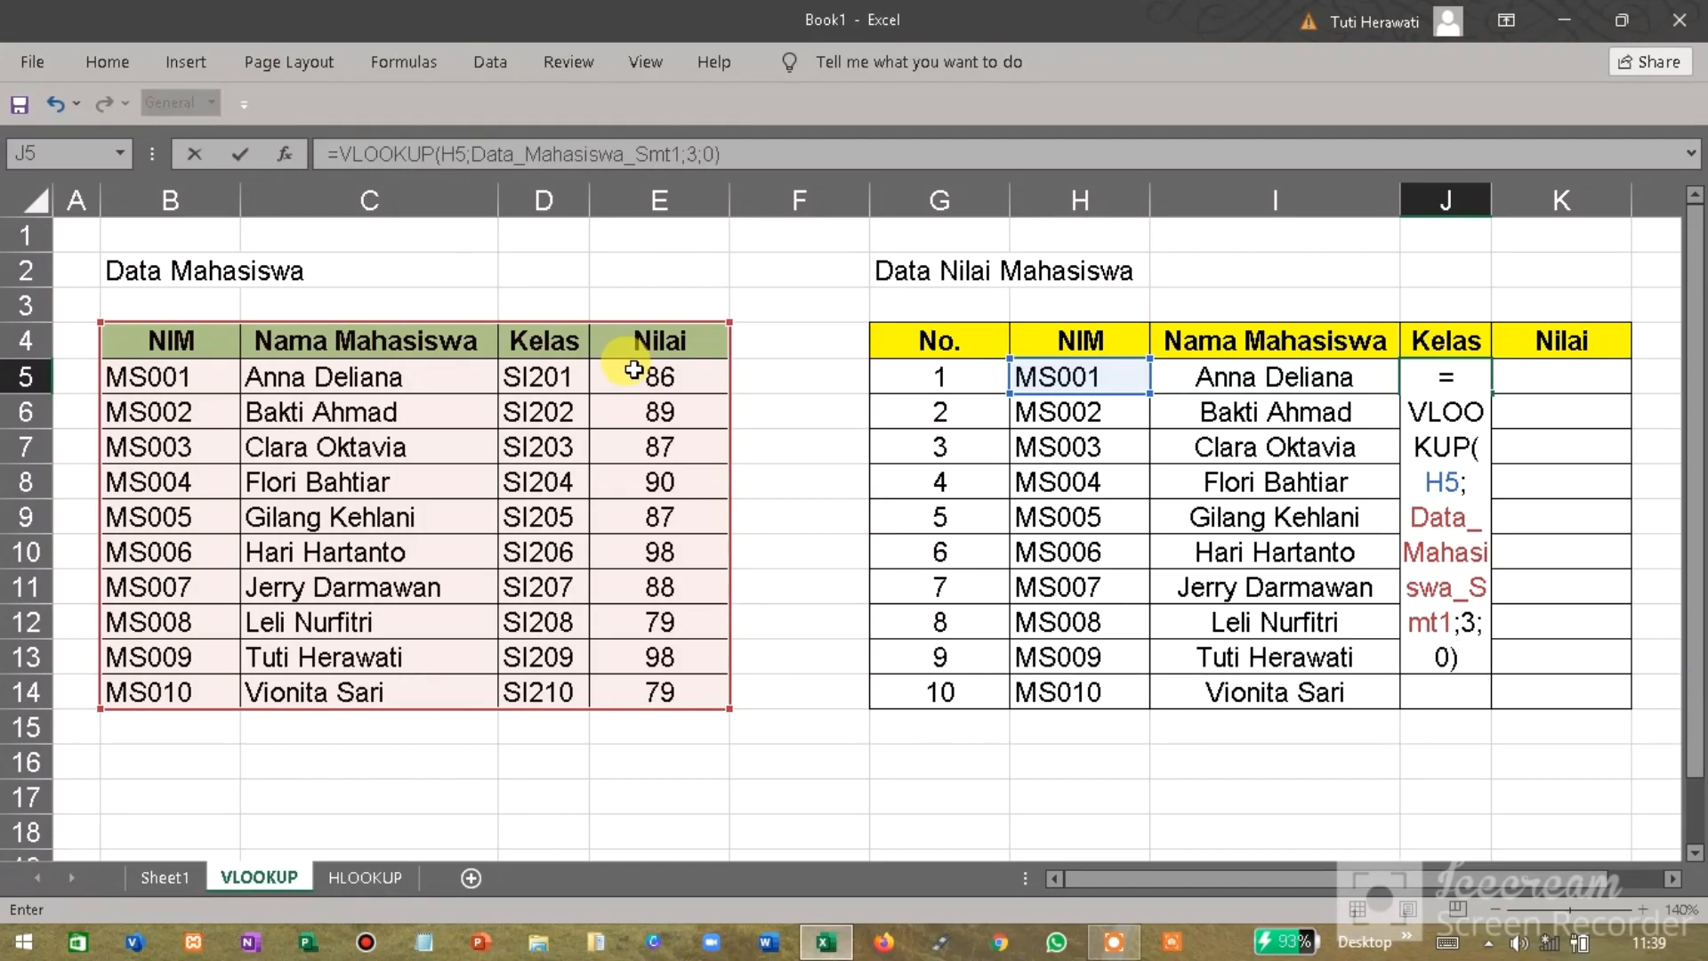
key("Return")
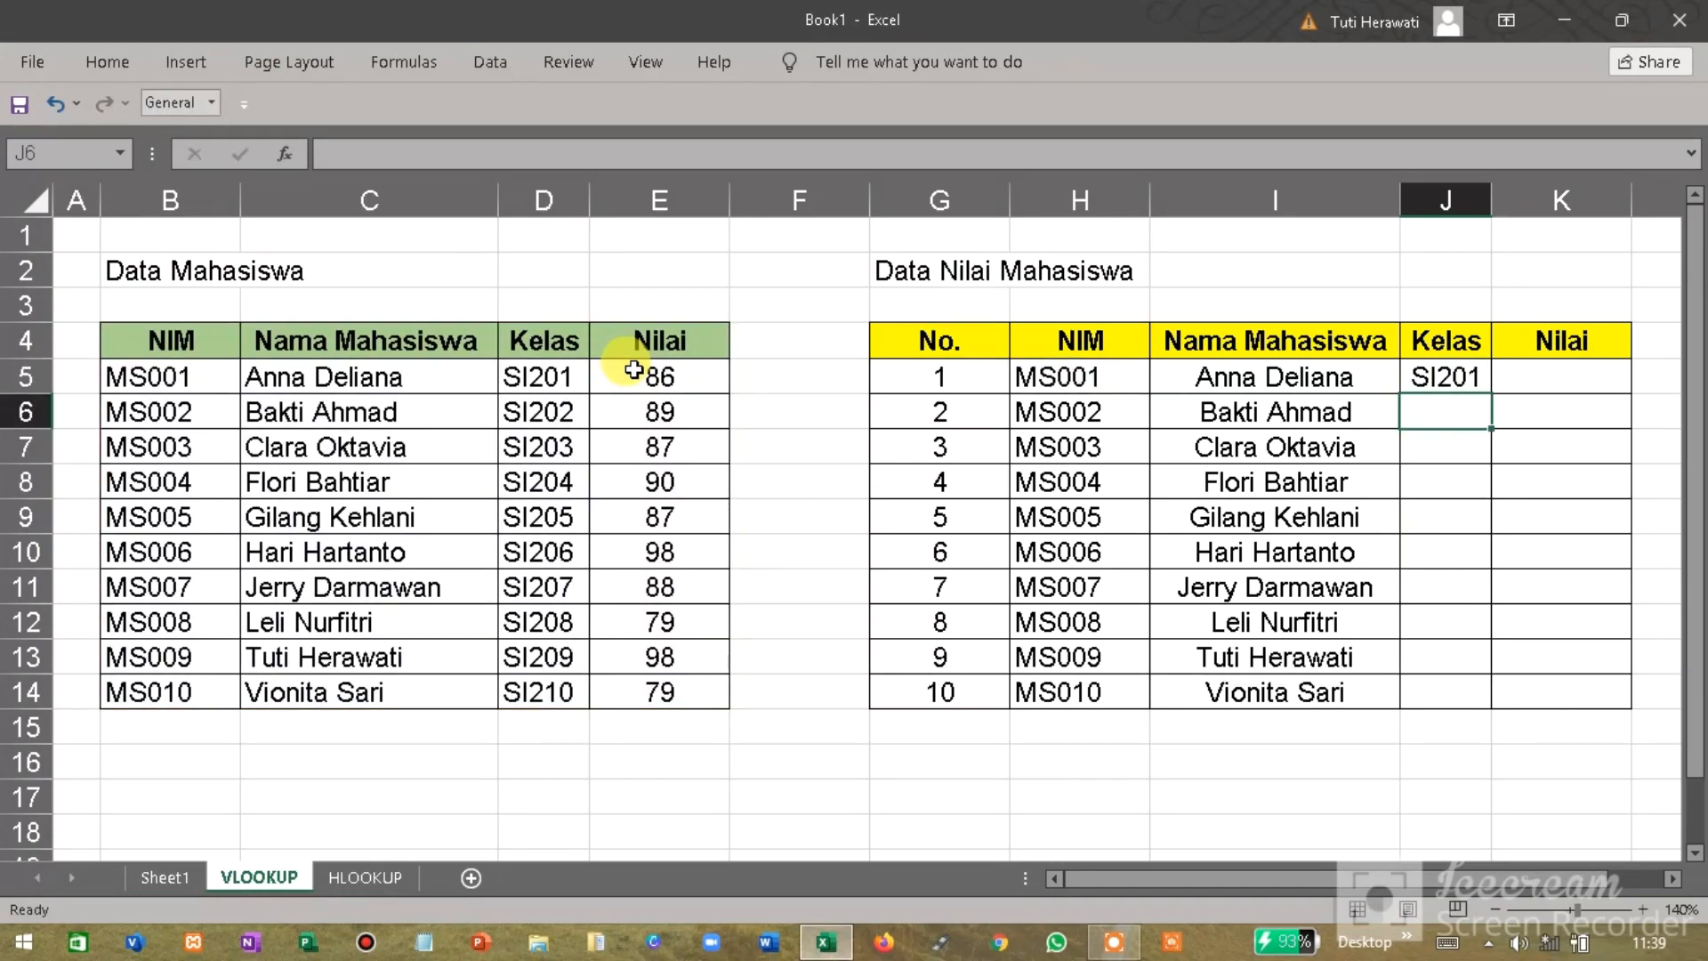
left_click(1455, 377)
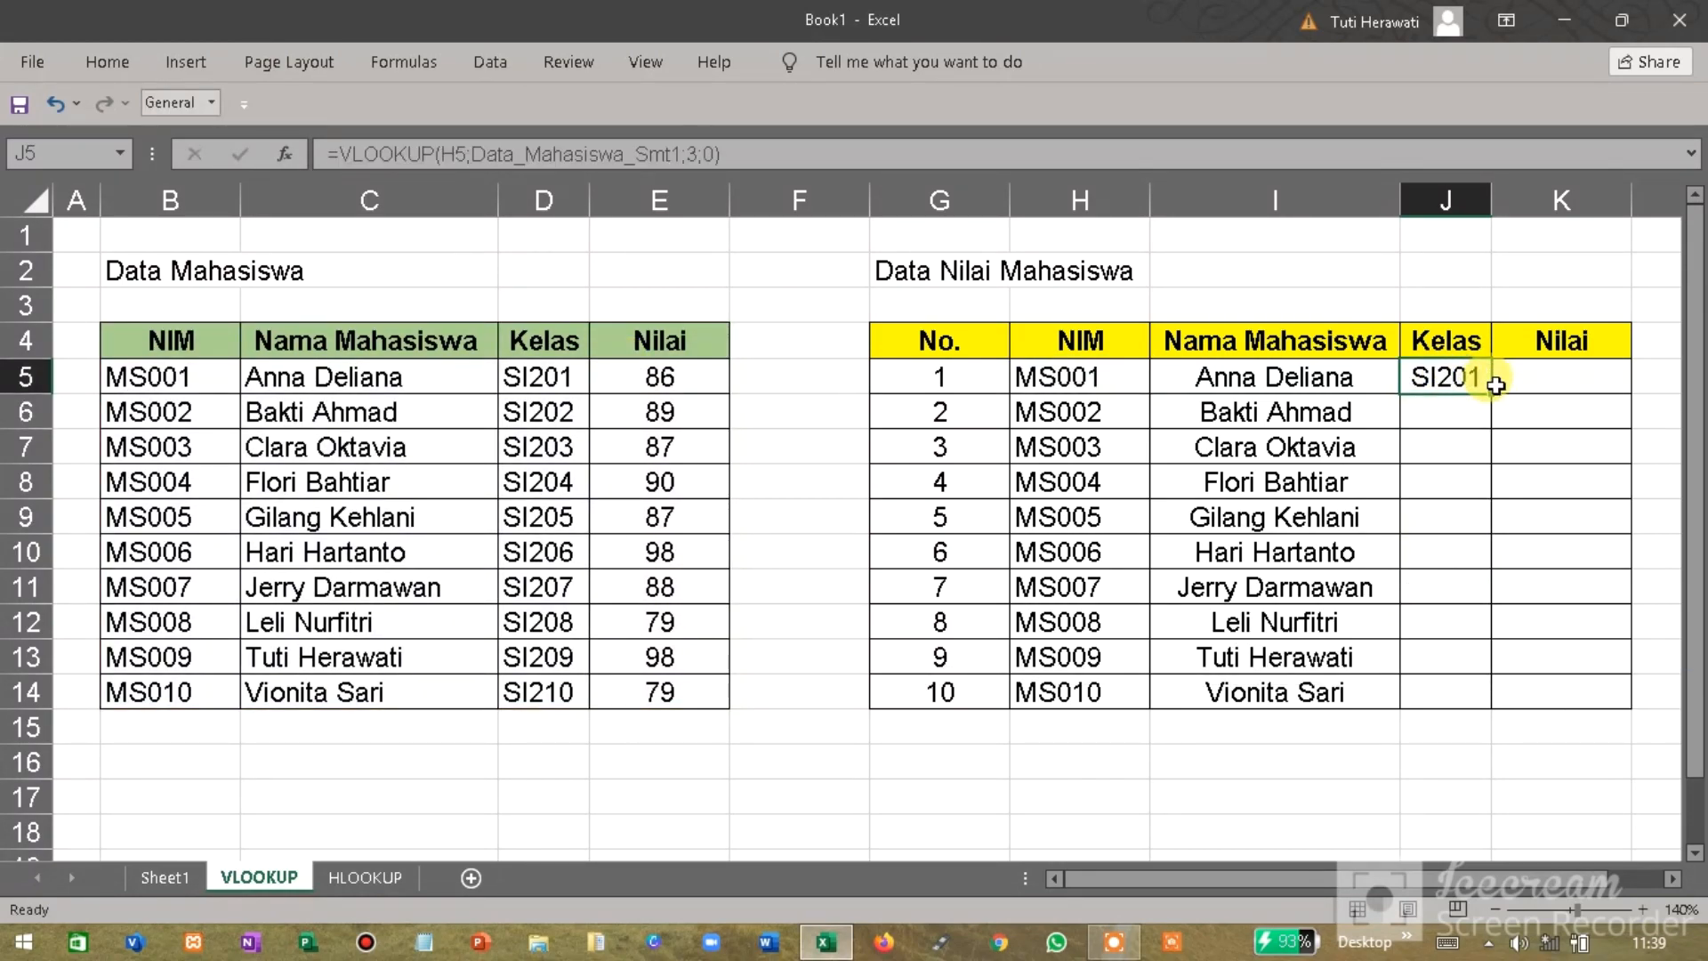
double_click(1489, 392)
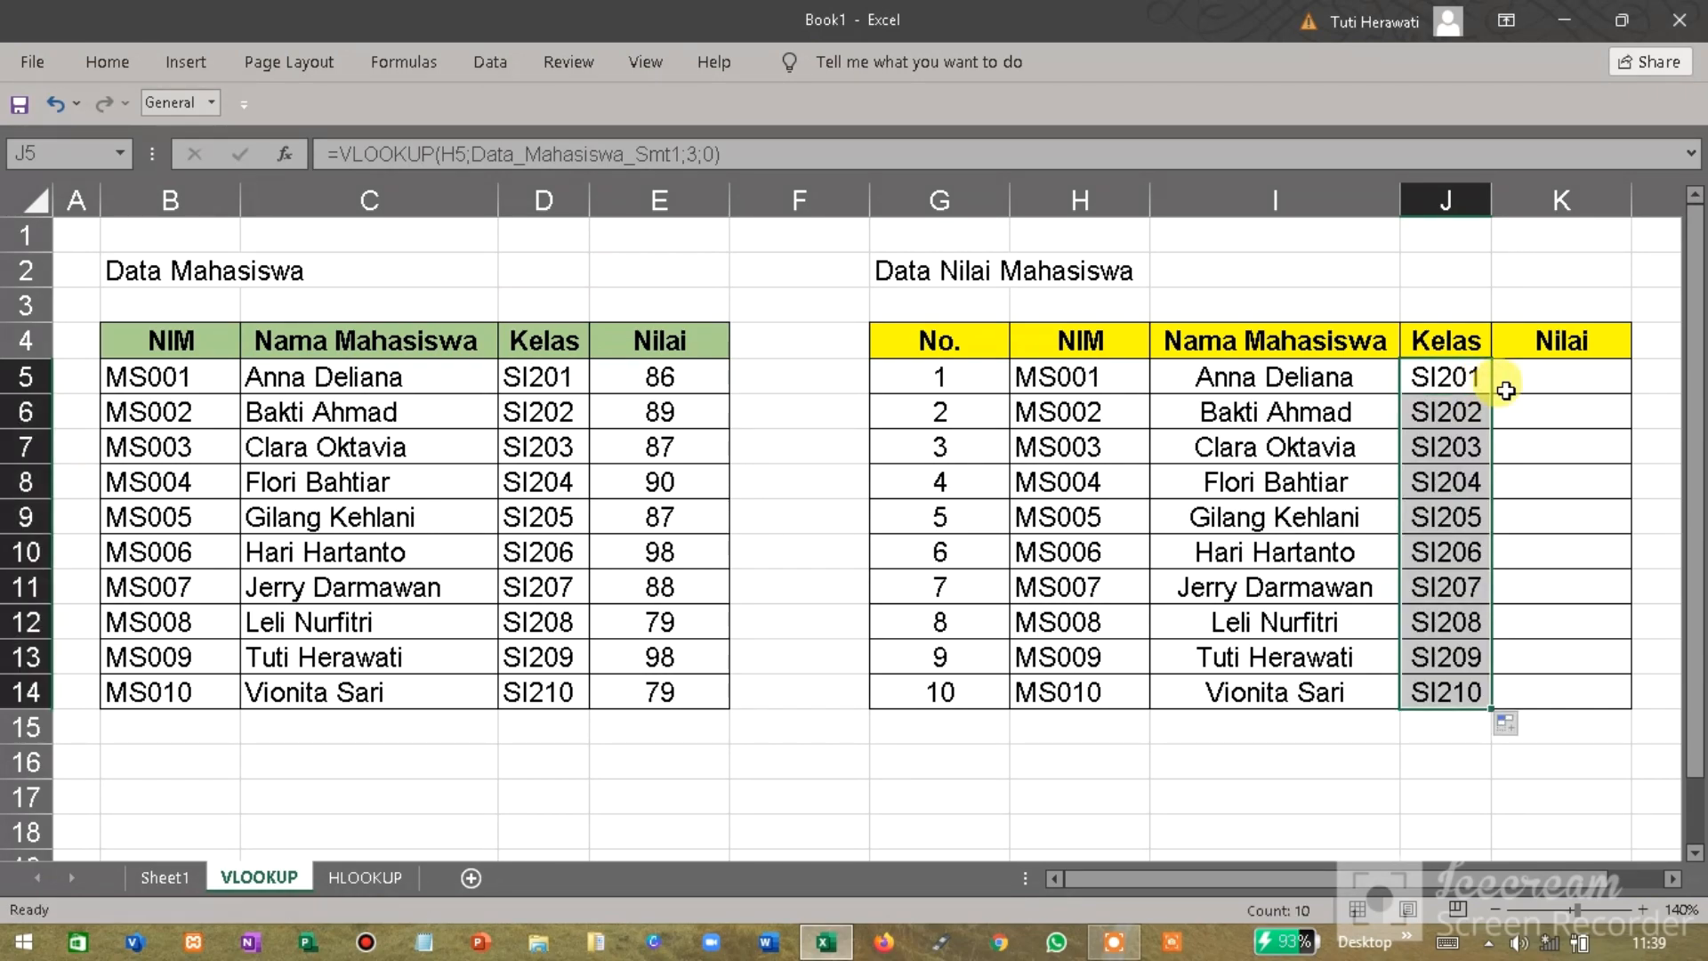
Step: Enter =VLOOKUP(H5;Data_Mahasiswa_Smt1;4;0) in the Nilai cell K5, taking the whole Data Mahasiswa table including its headers as the table array
left_click(1547, 376)
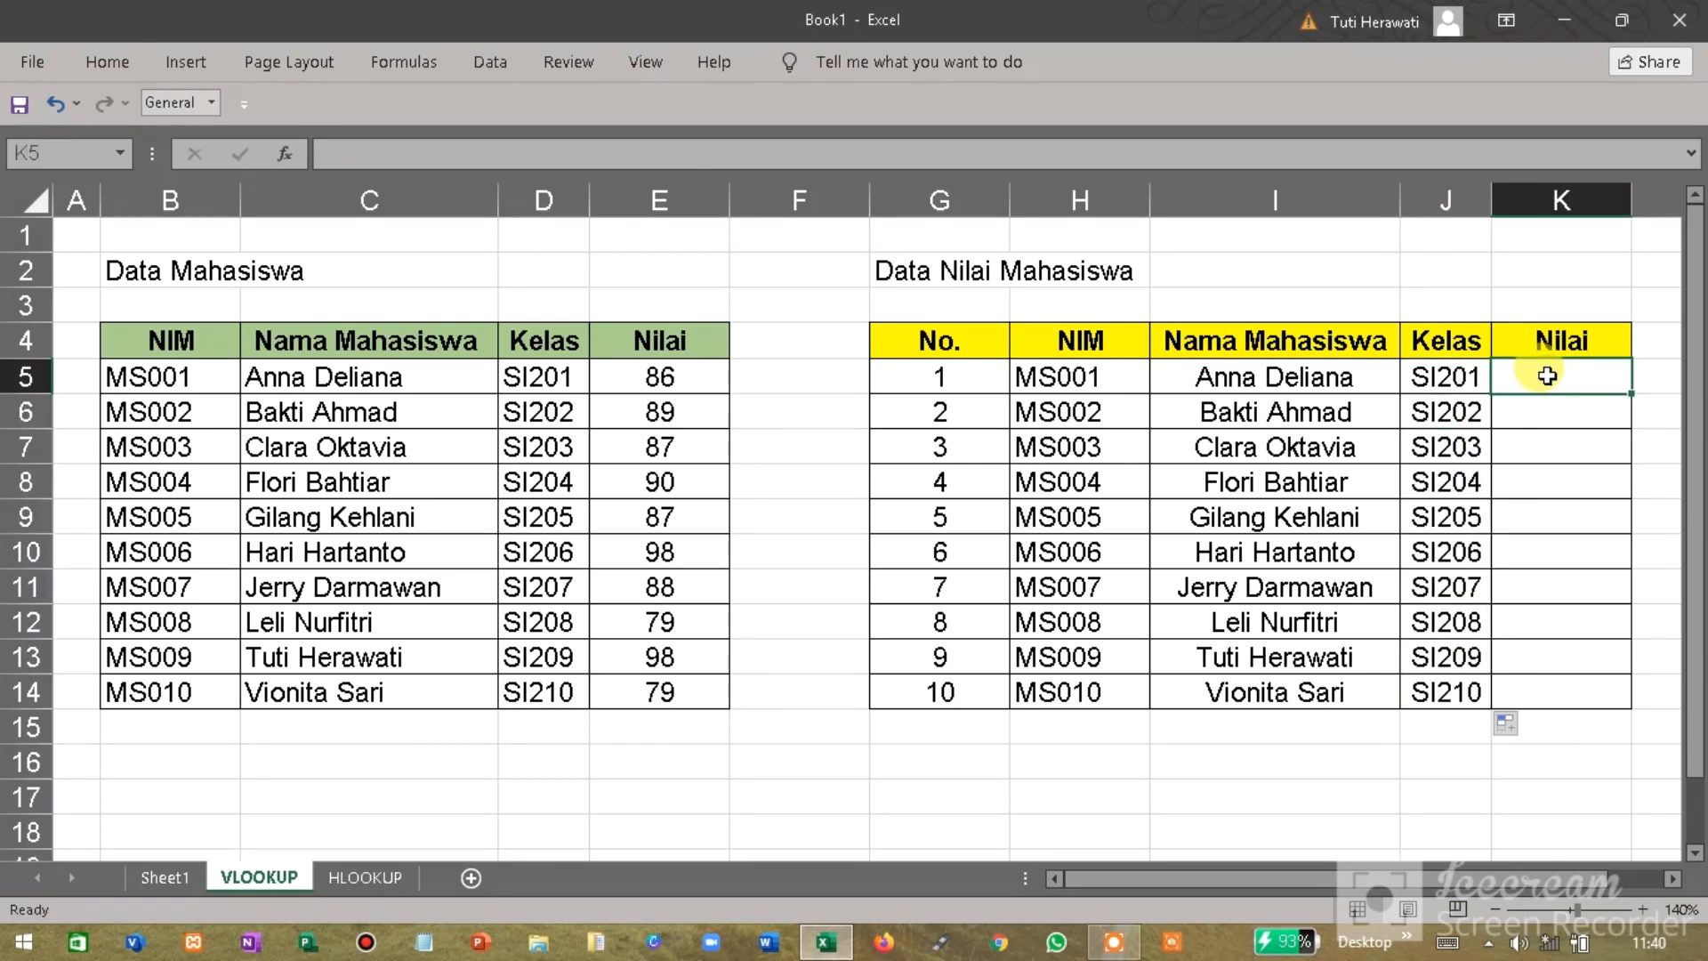
type("=VLOOKU")
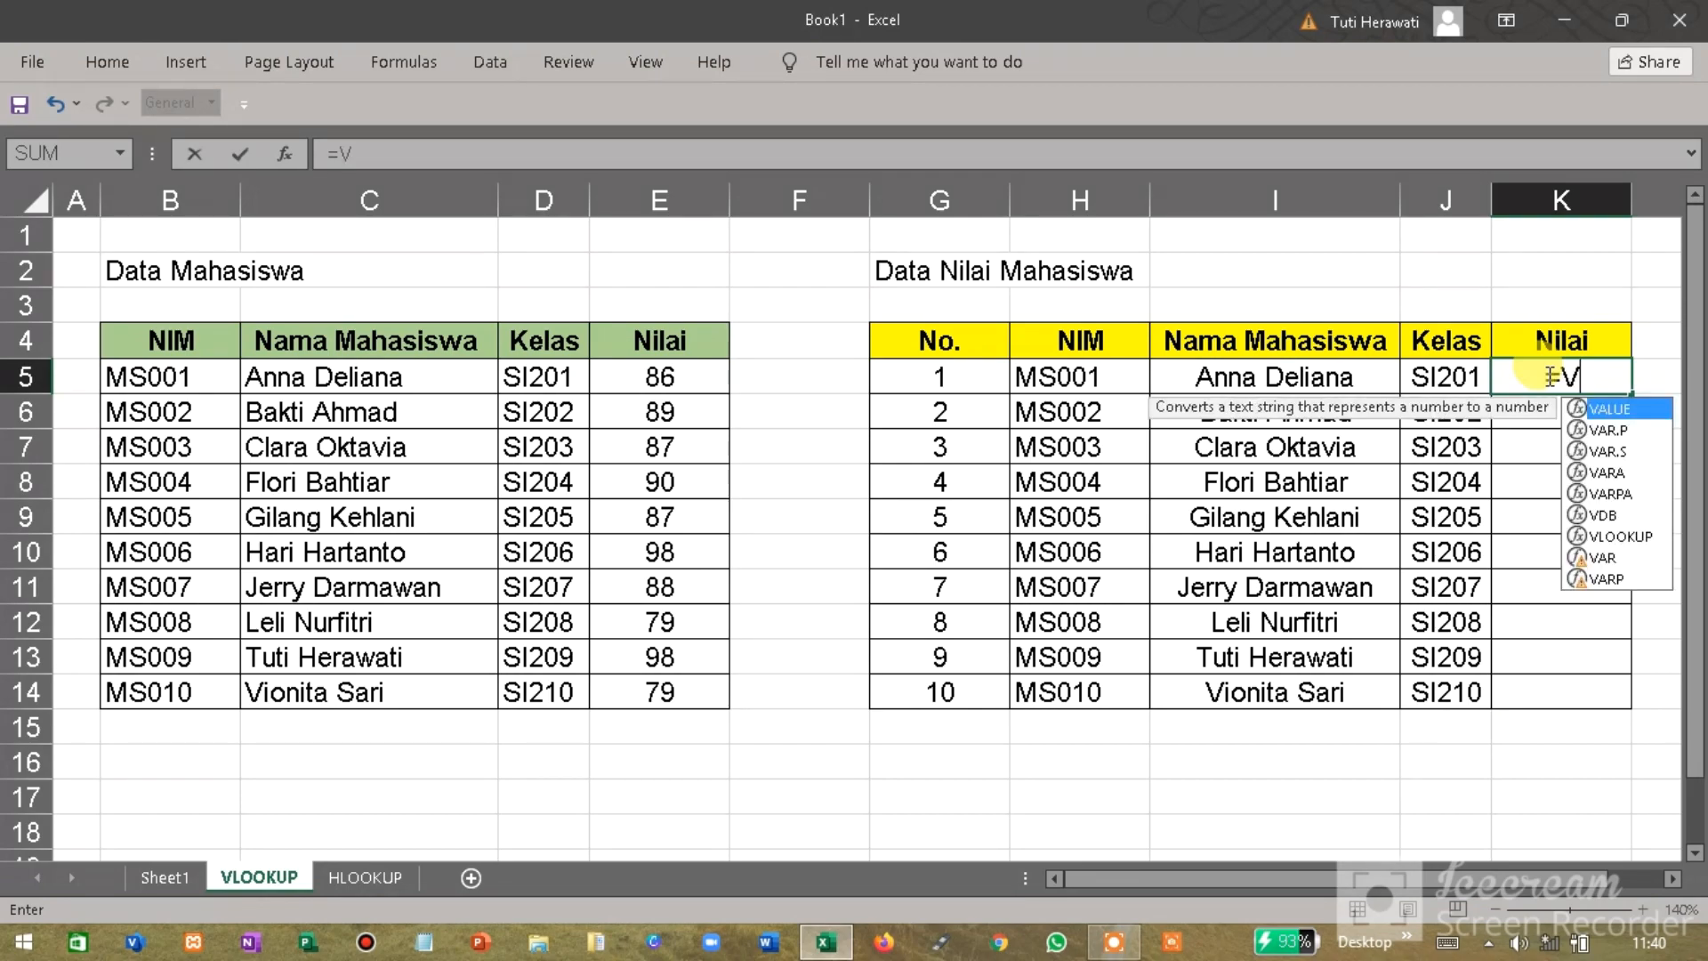
type("(")
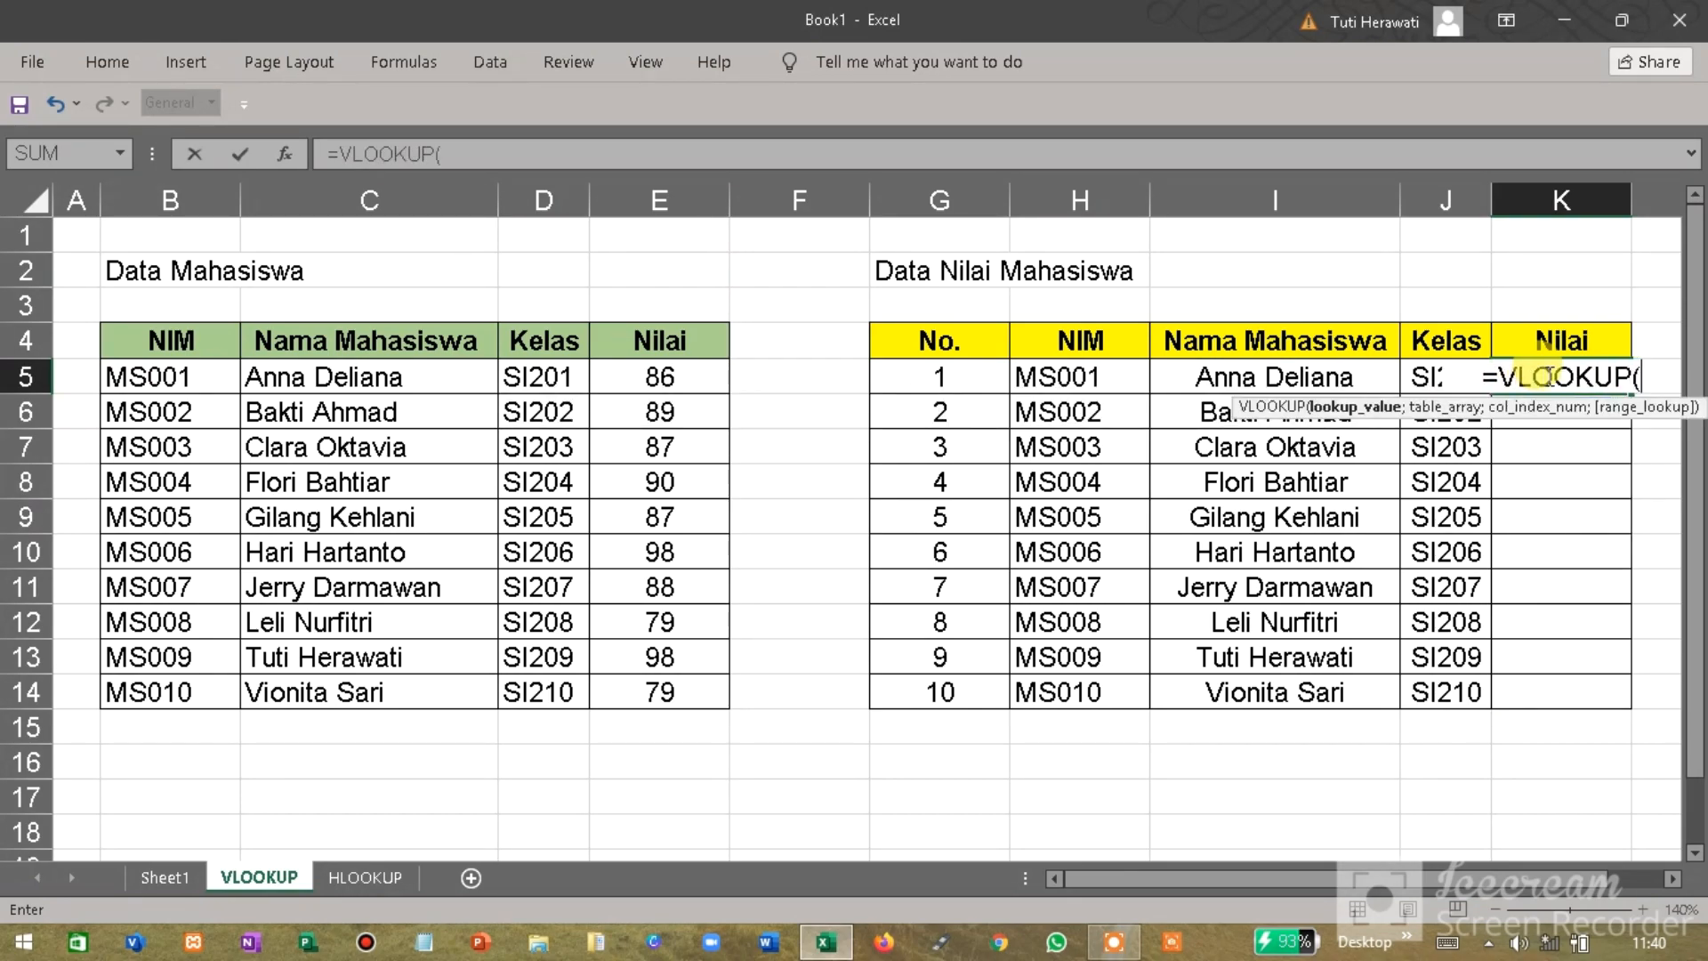
left_click(1111, 375)
key("F8")
left_click(1111, 375)
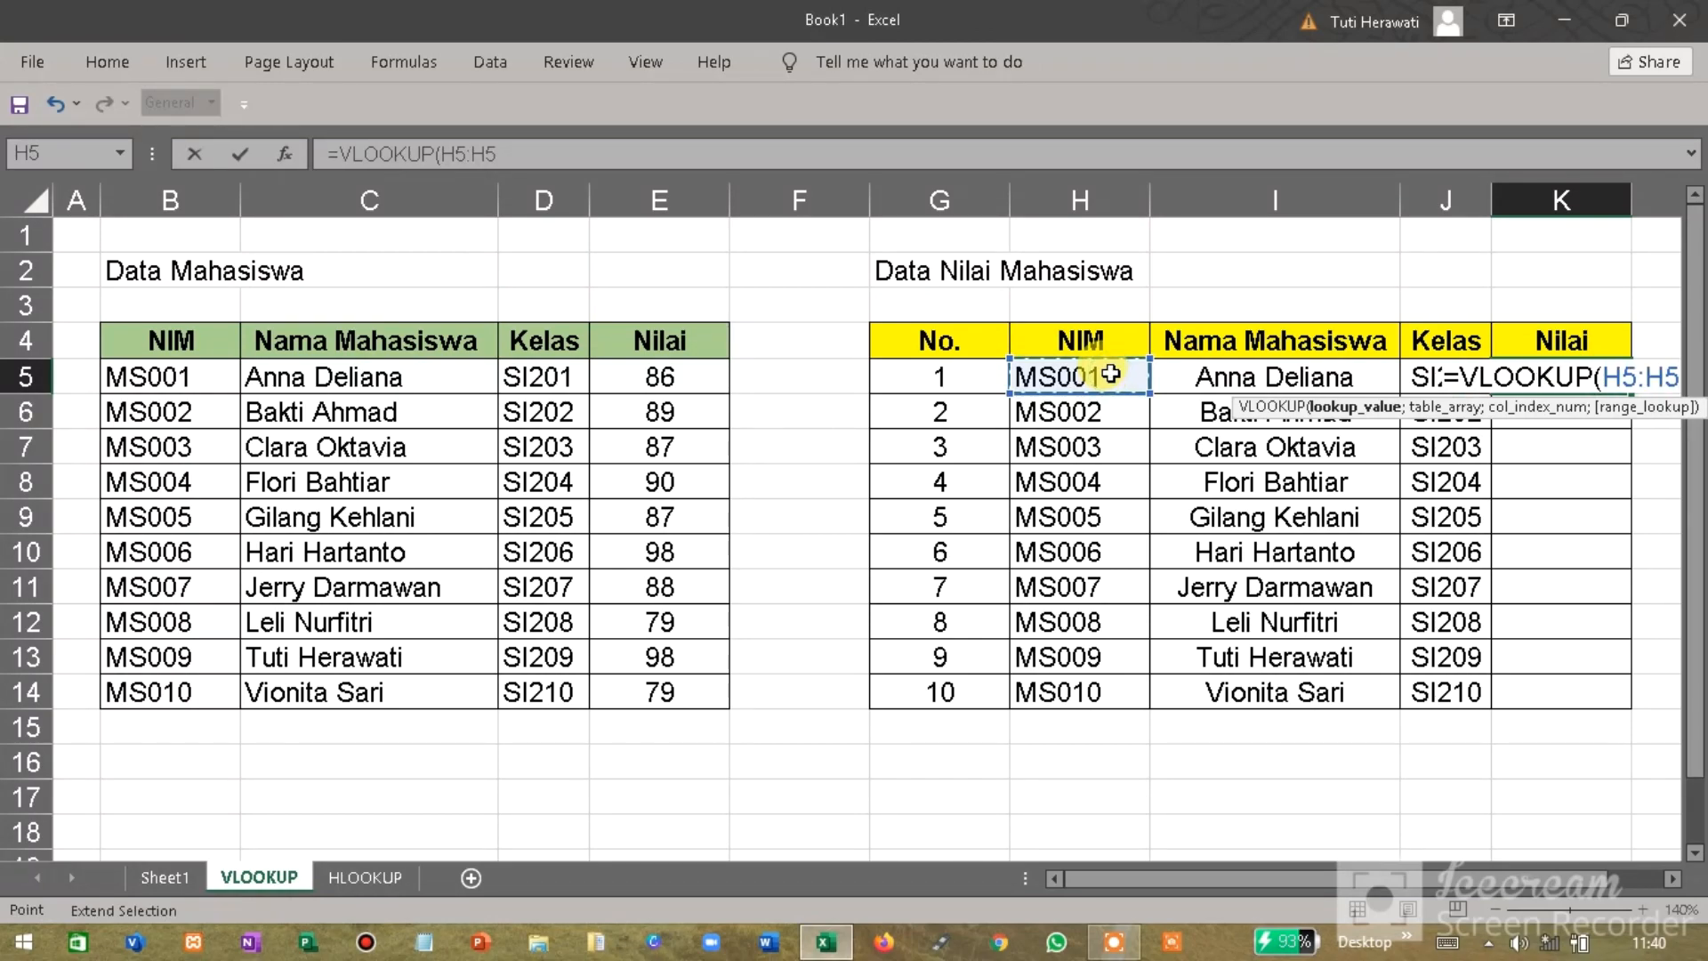
key("BackSpace")
key("BackSpace")
key("BackSpace")
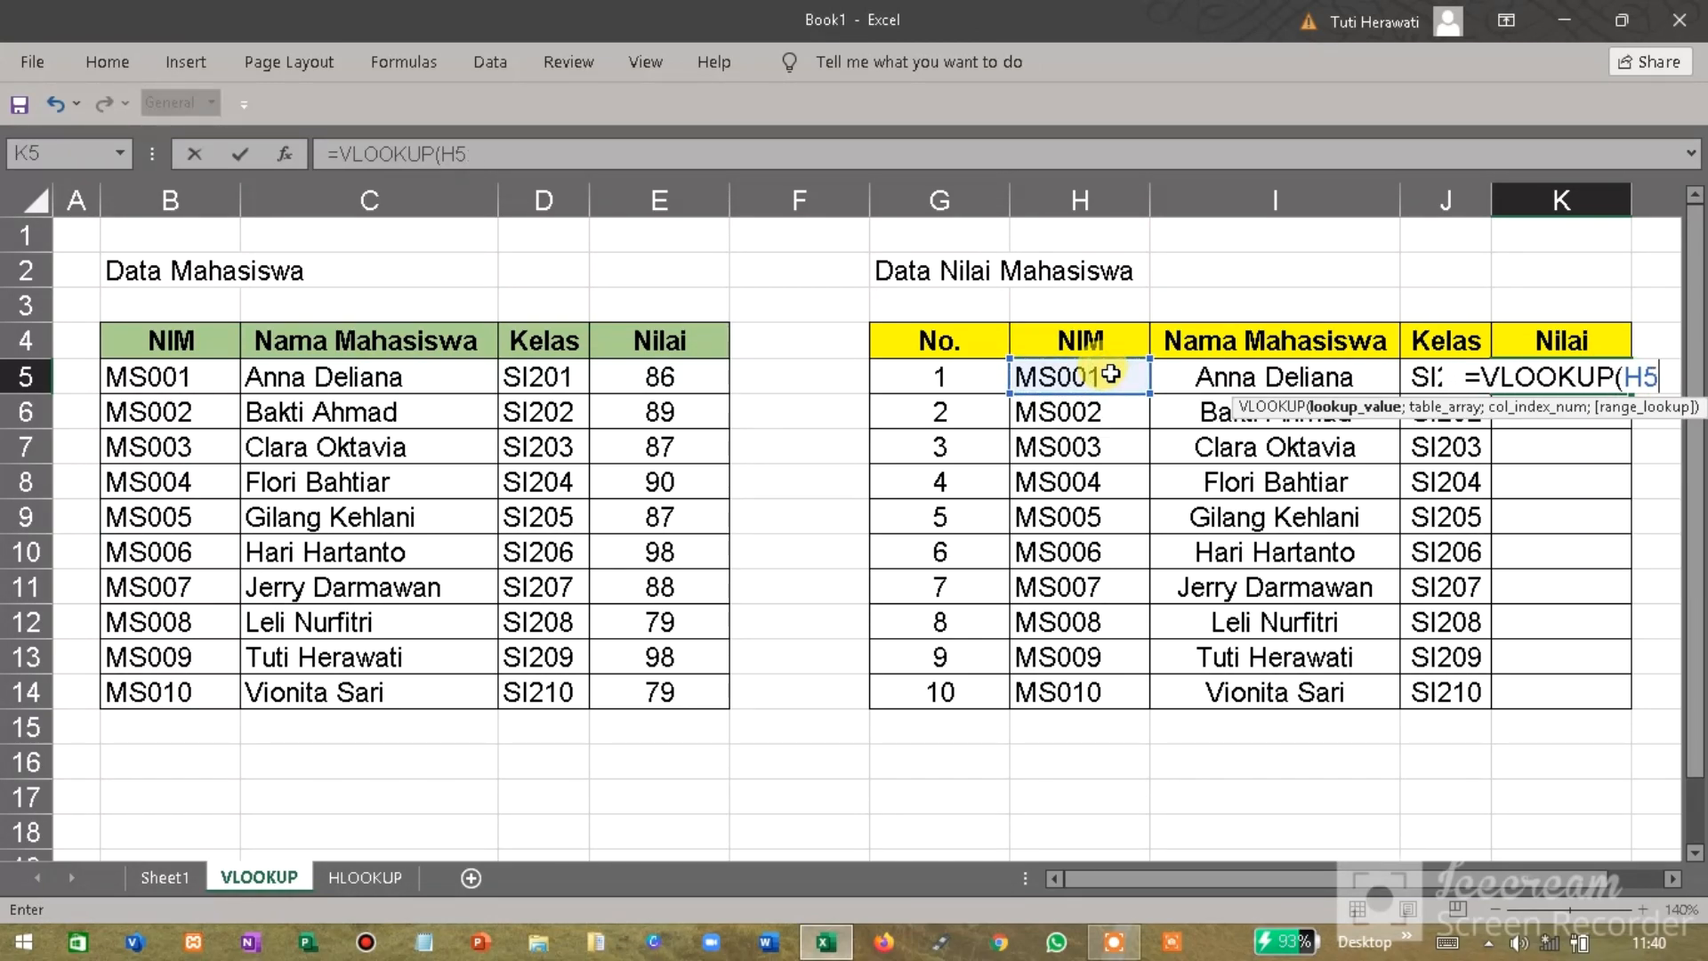
type(";")
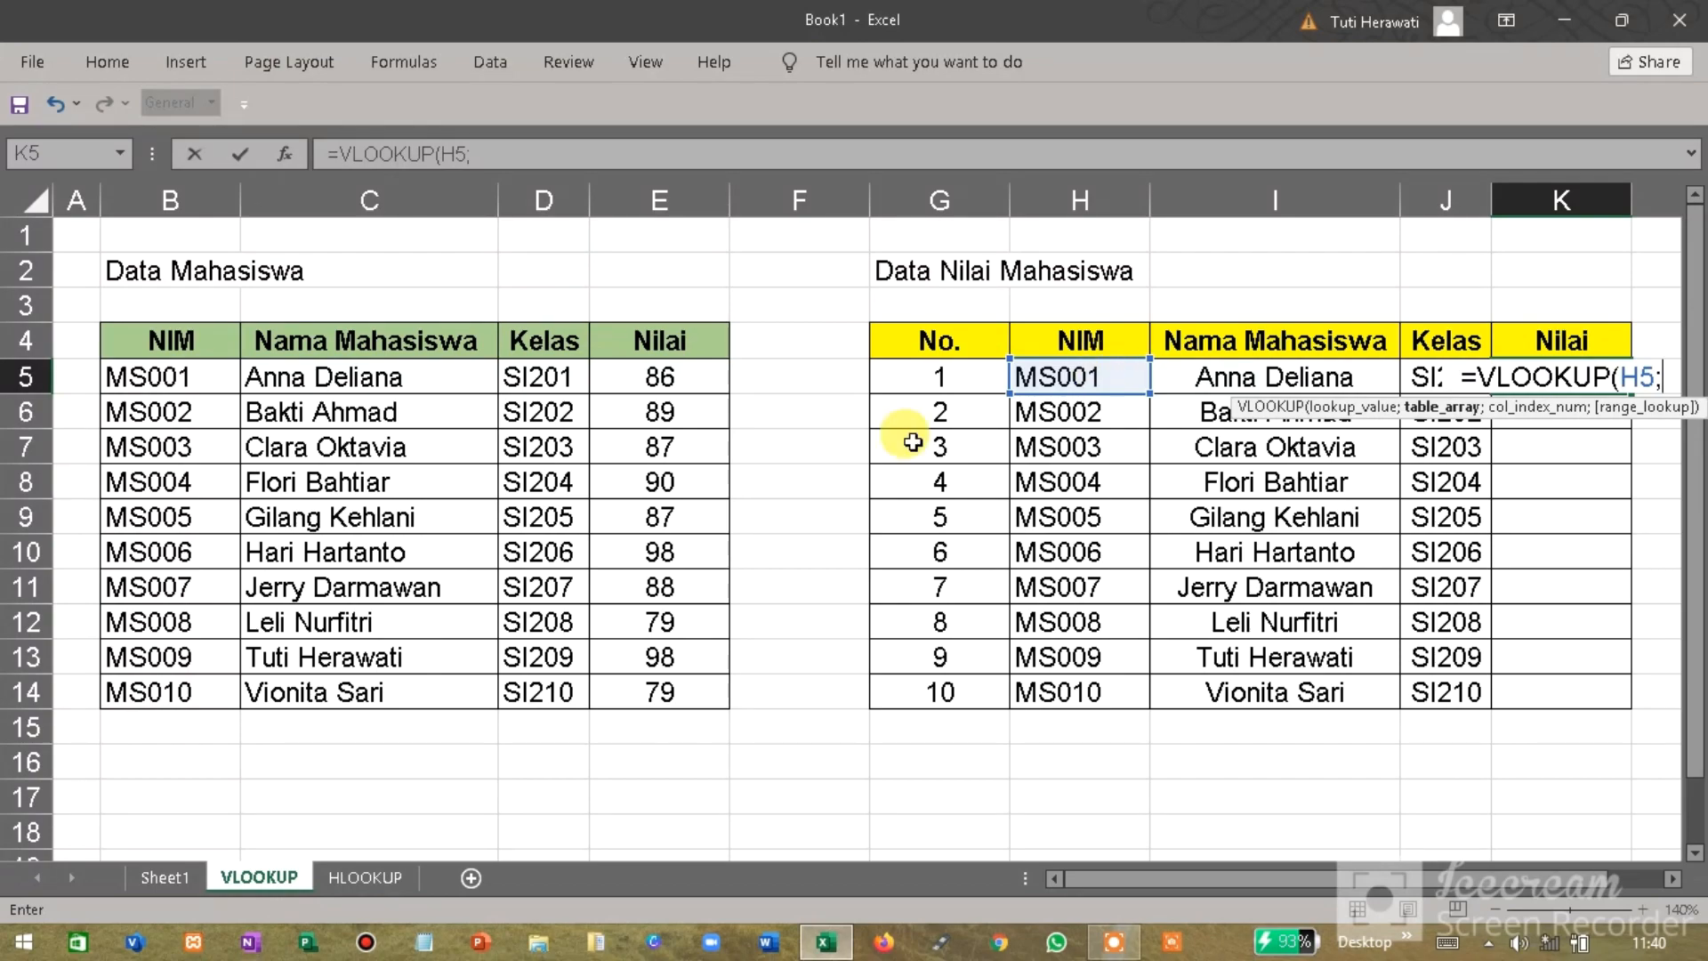
left_click(197, 342)
left_click_drag(431, 489, 673, 694)
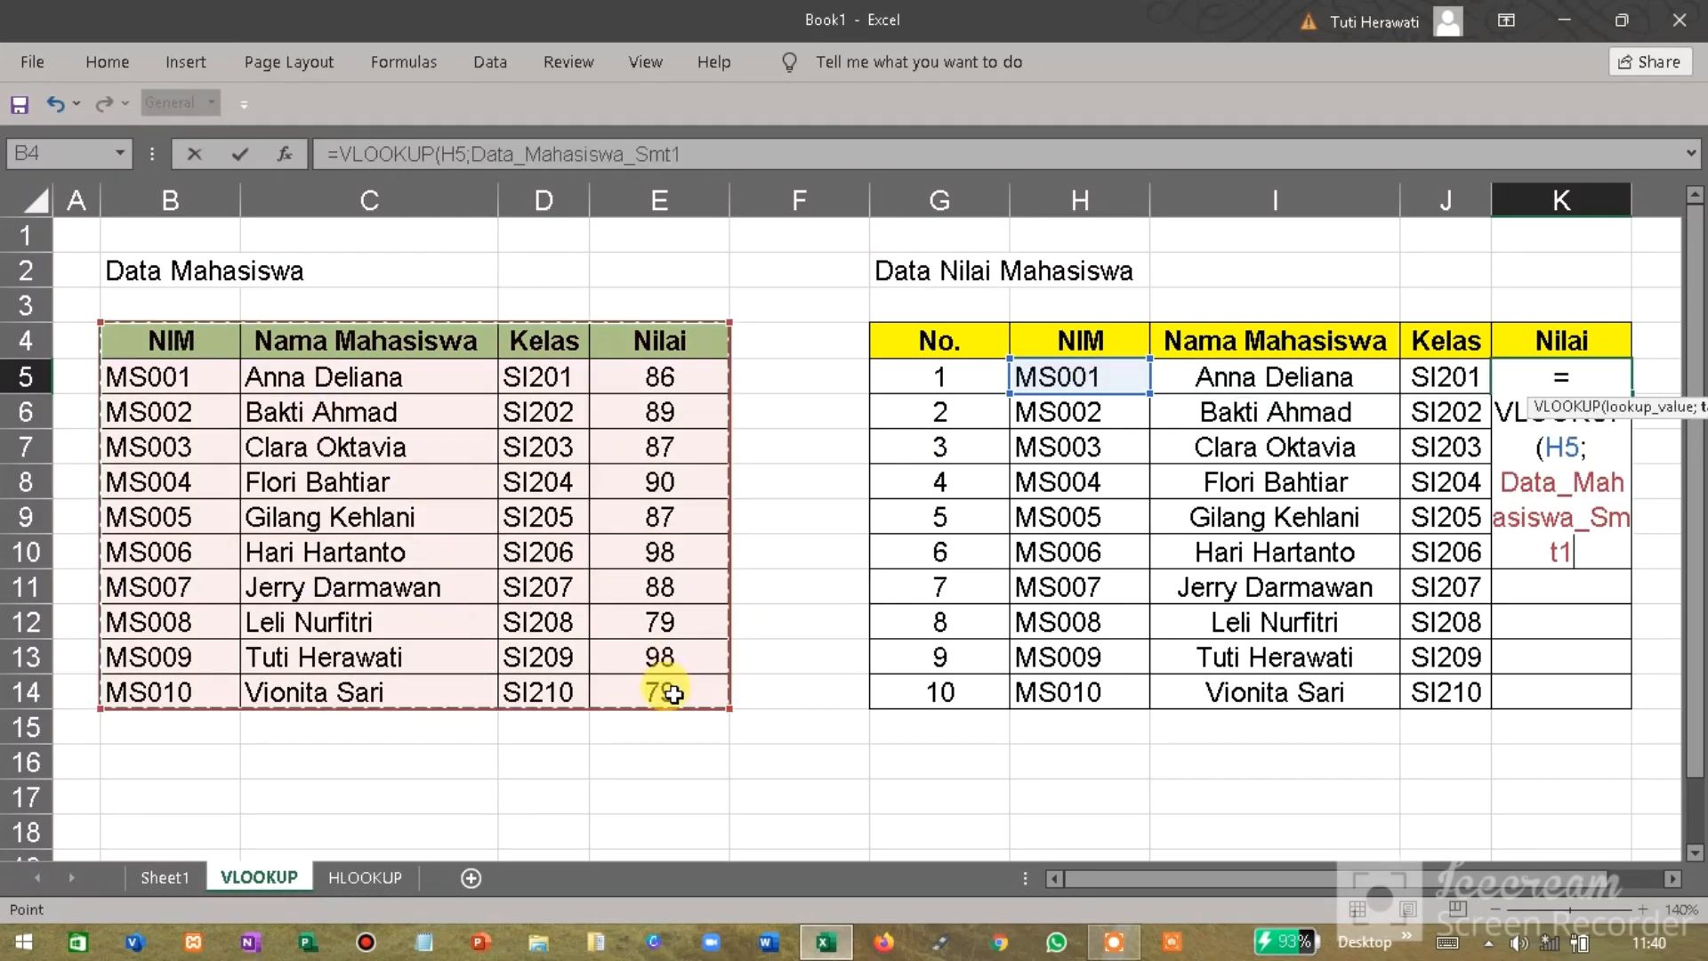
type(";")
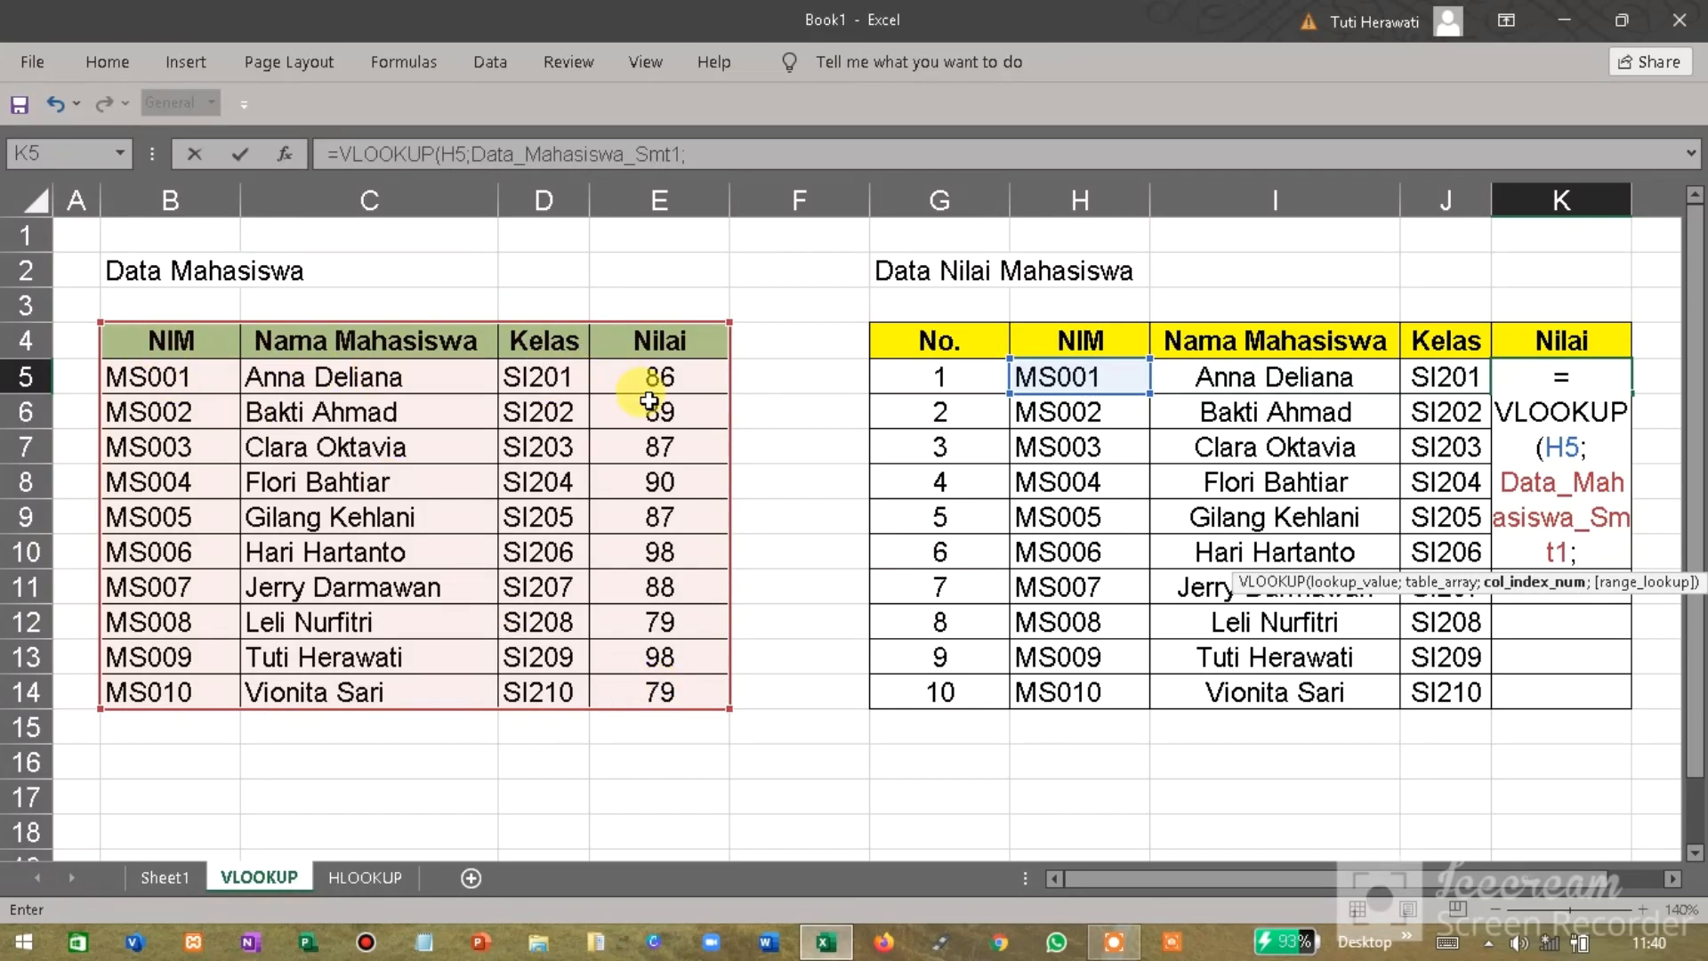
type("4;")
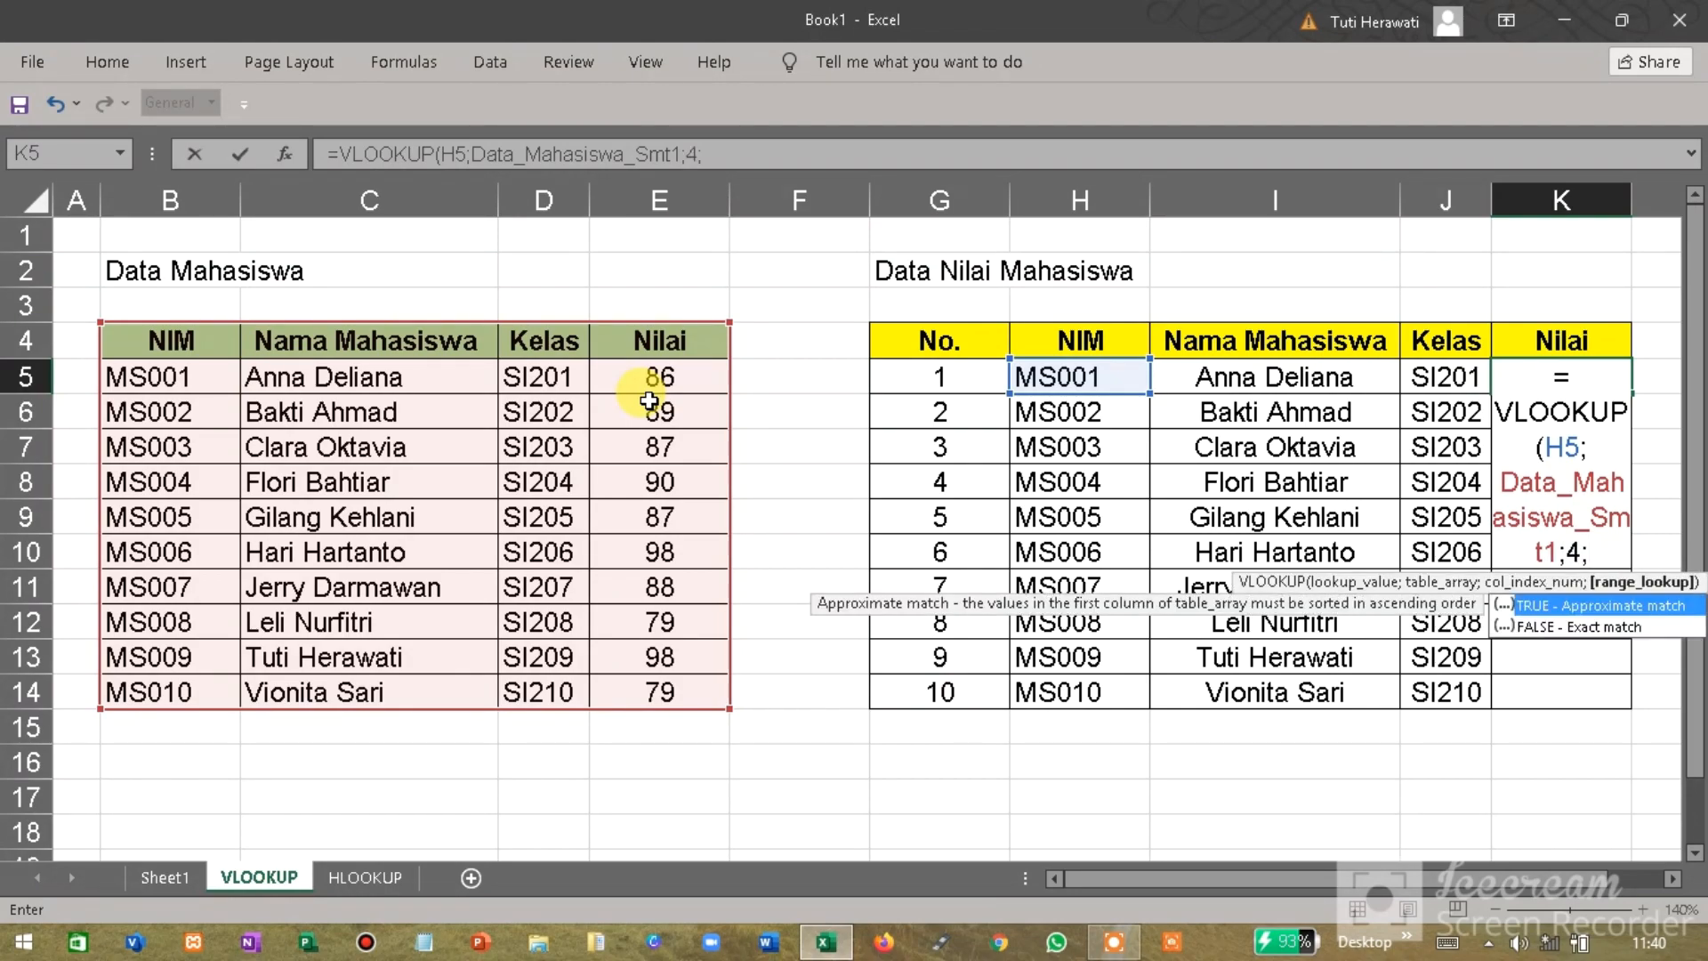
type("0)")
key("Return")
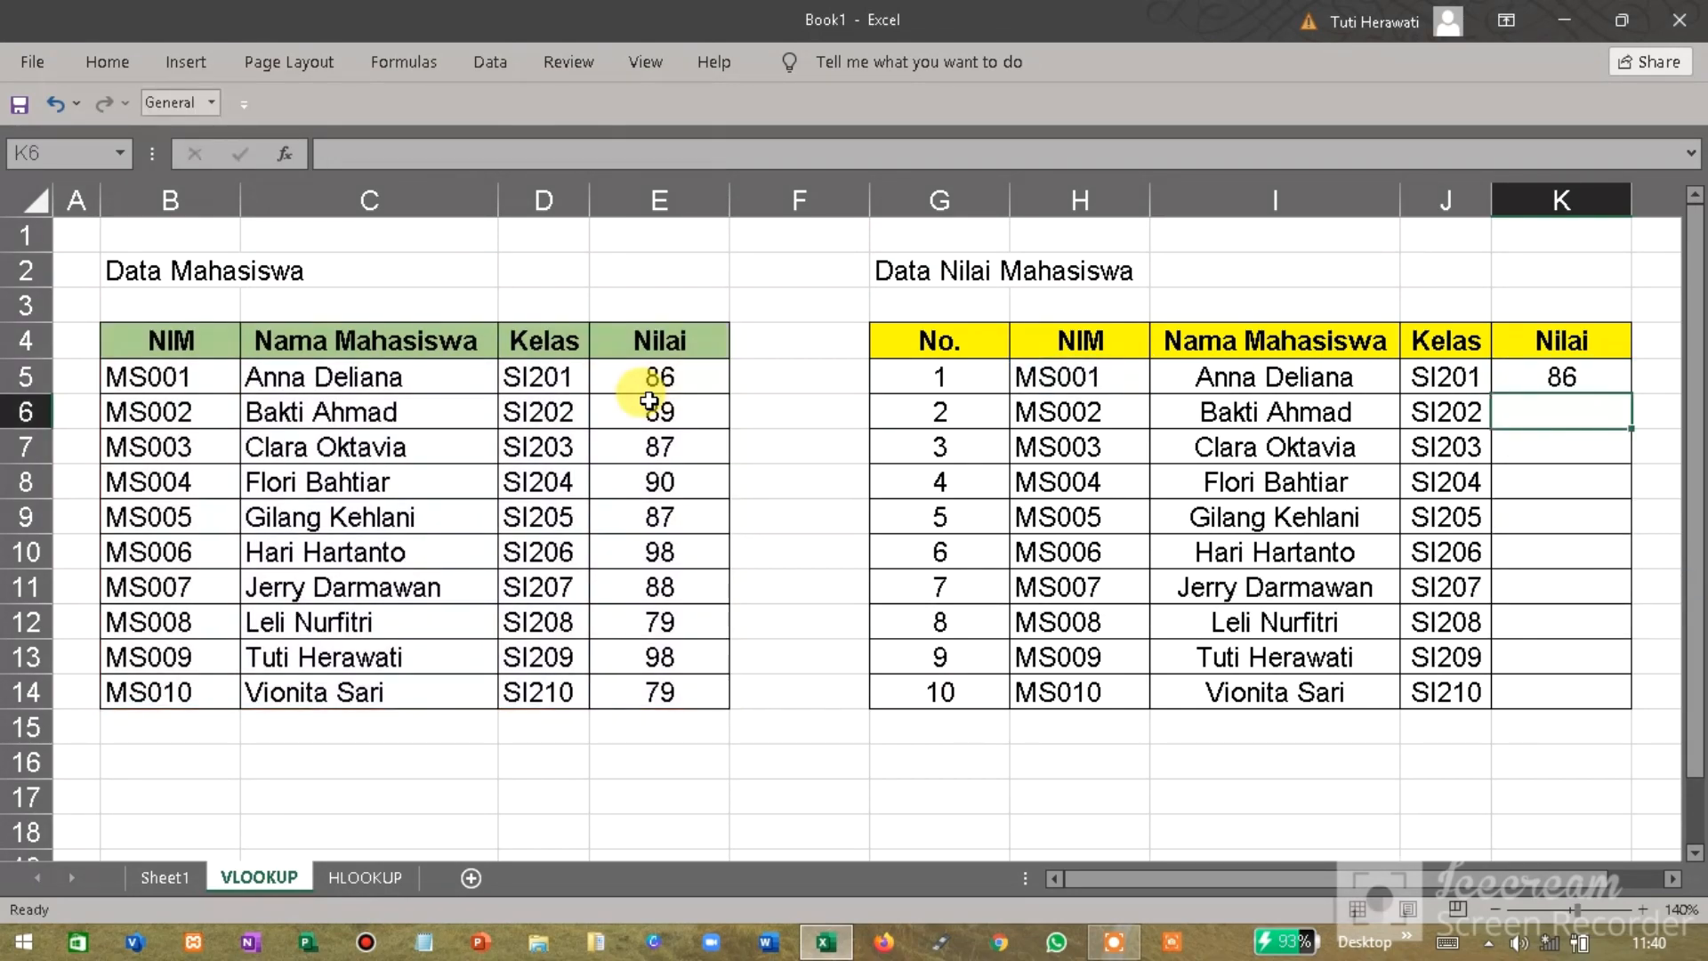
Step: Fill the Nilai formula from K5 down to K14
left_click(1605, 378)
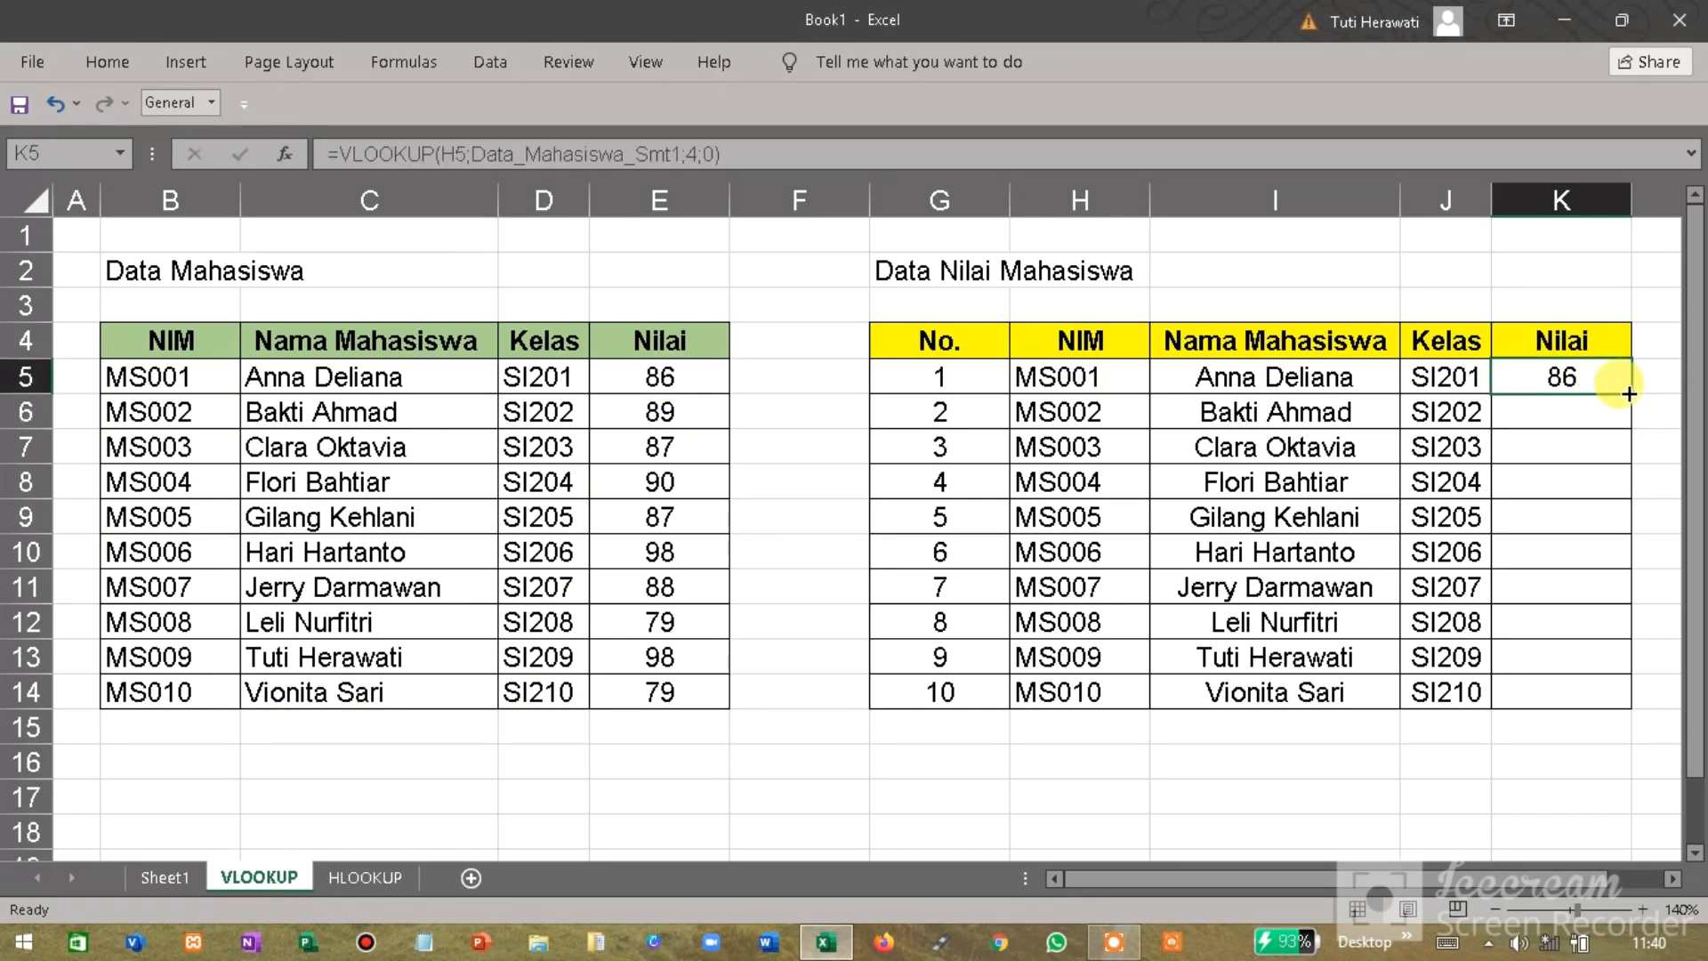
double_click(1628, 394)
left_click(1356, 723)
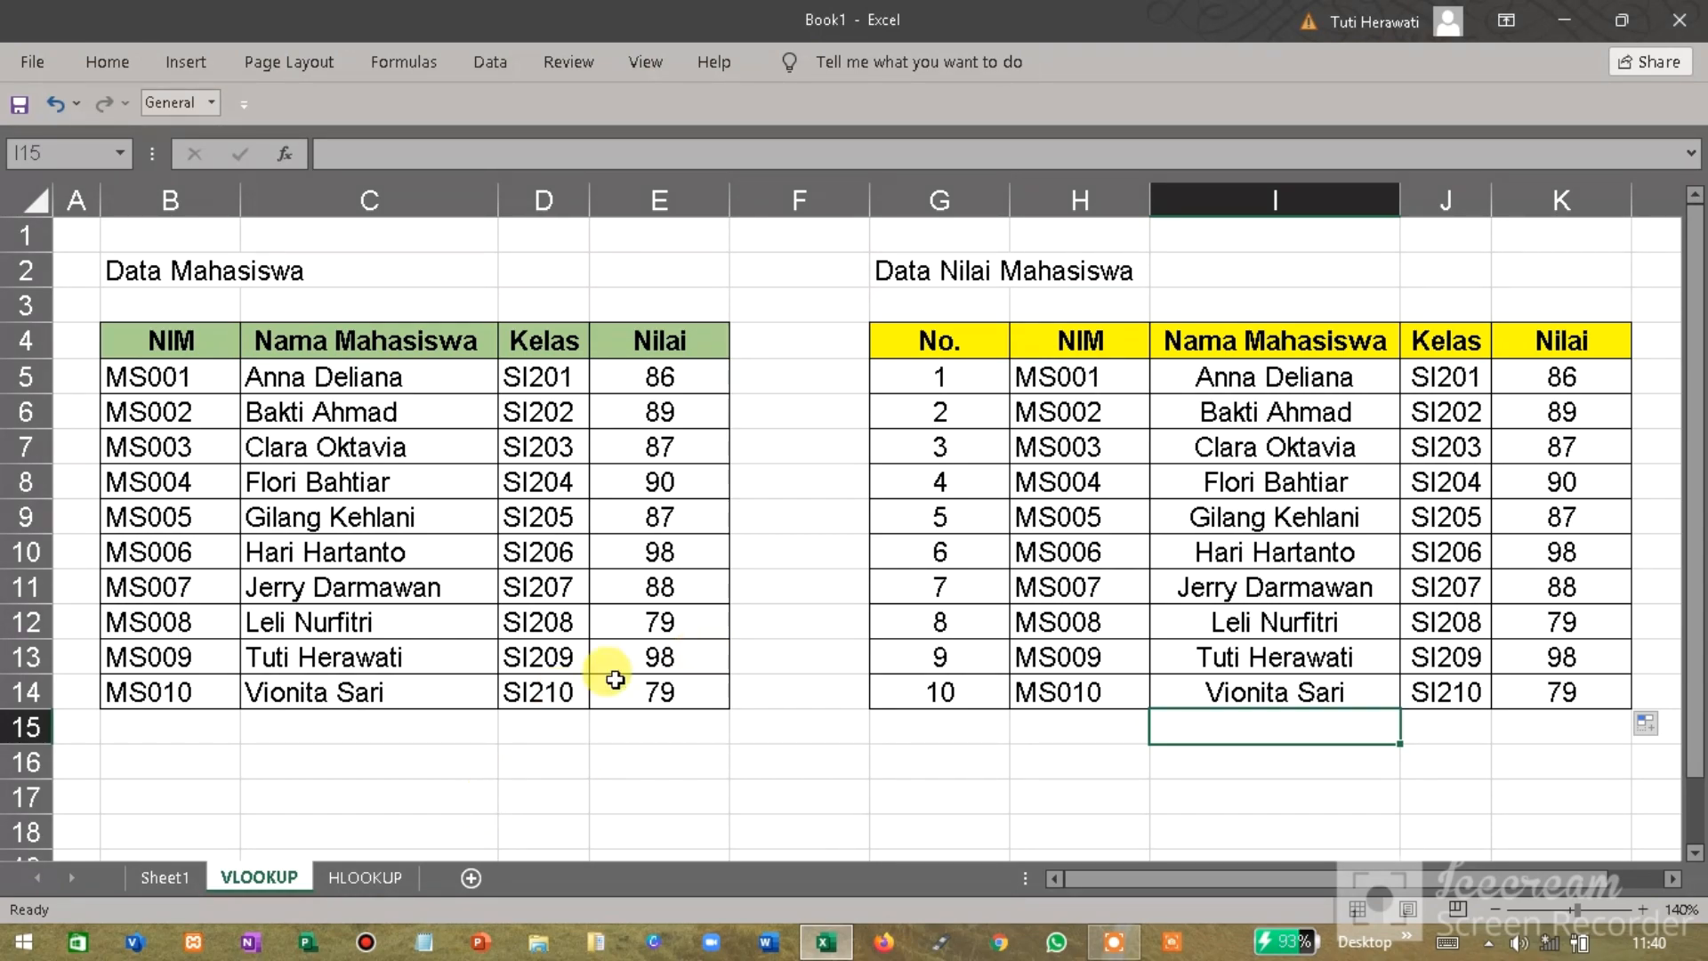
Step: Open the HLOOKUP sheet and examine the column headers of the Data Nilai Mahasiswa table
left_click(365, 877)
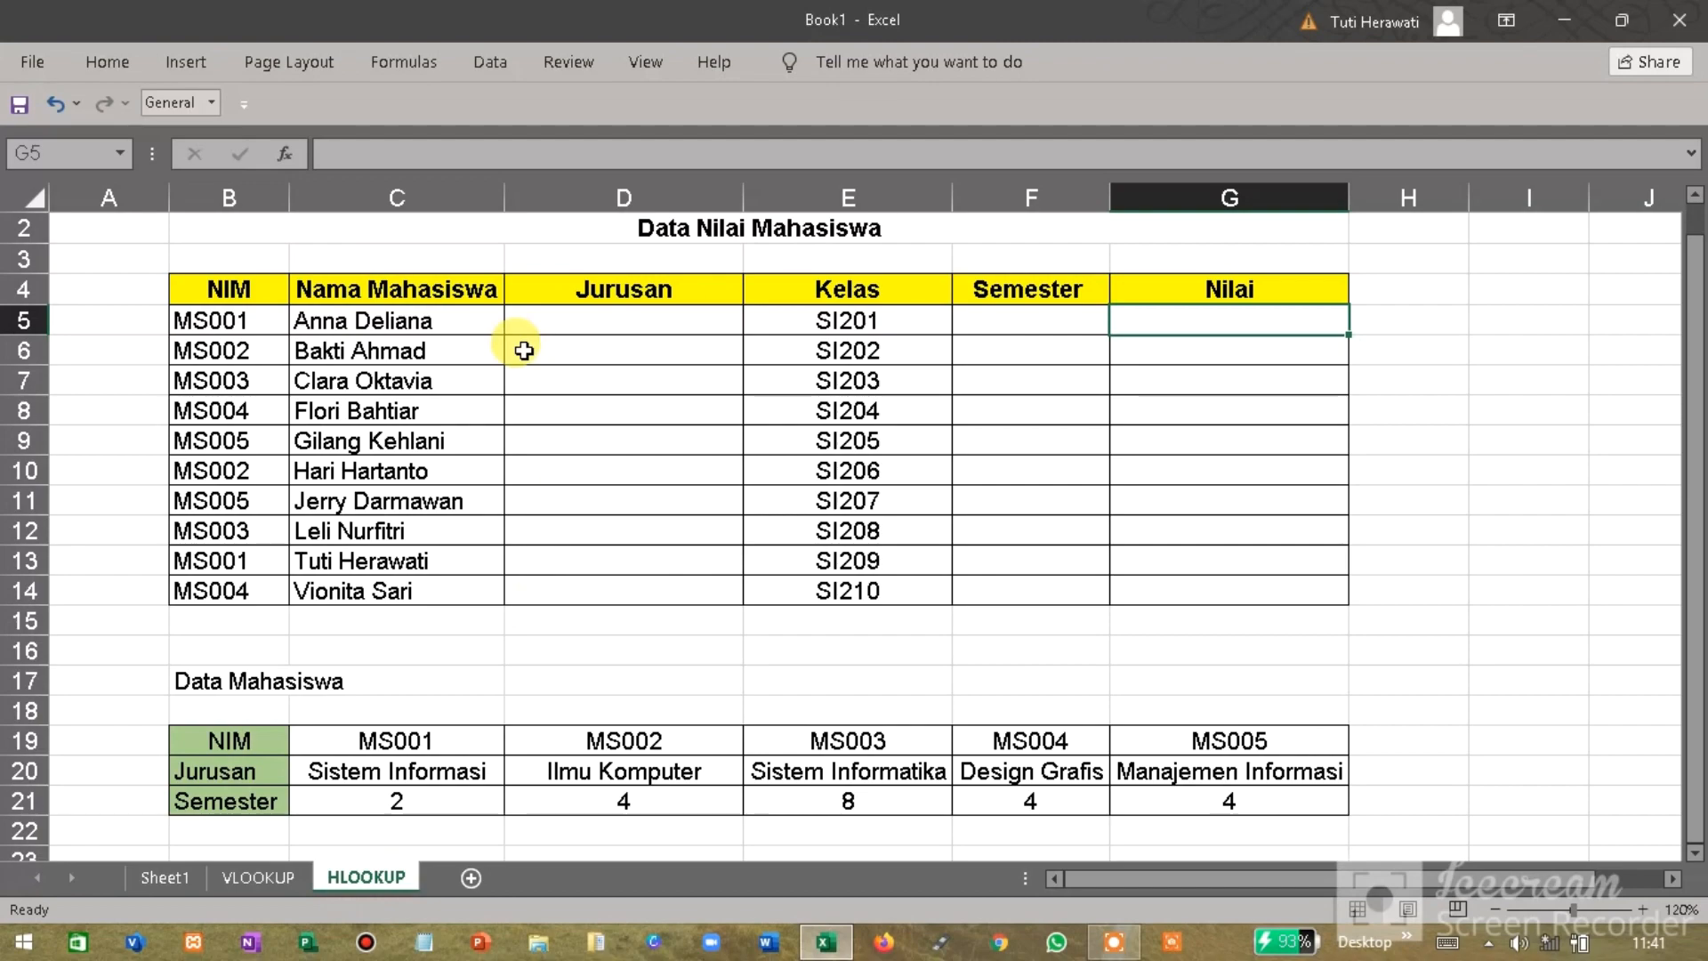
left_click(765, 230)
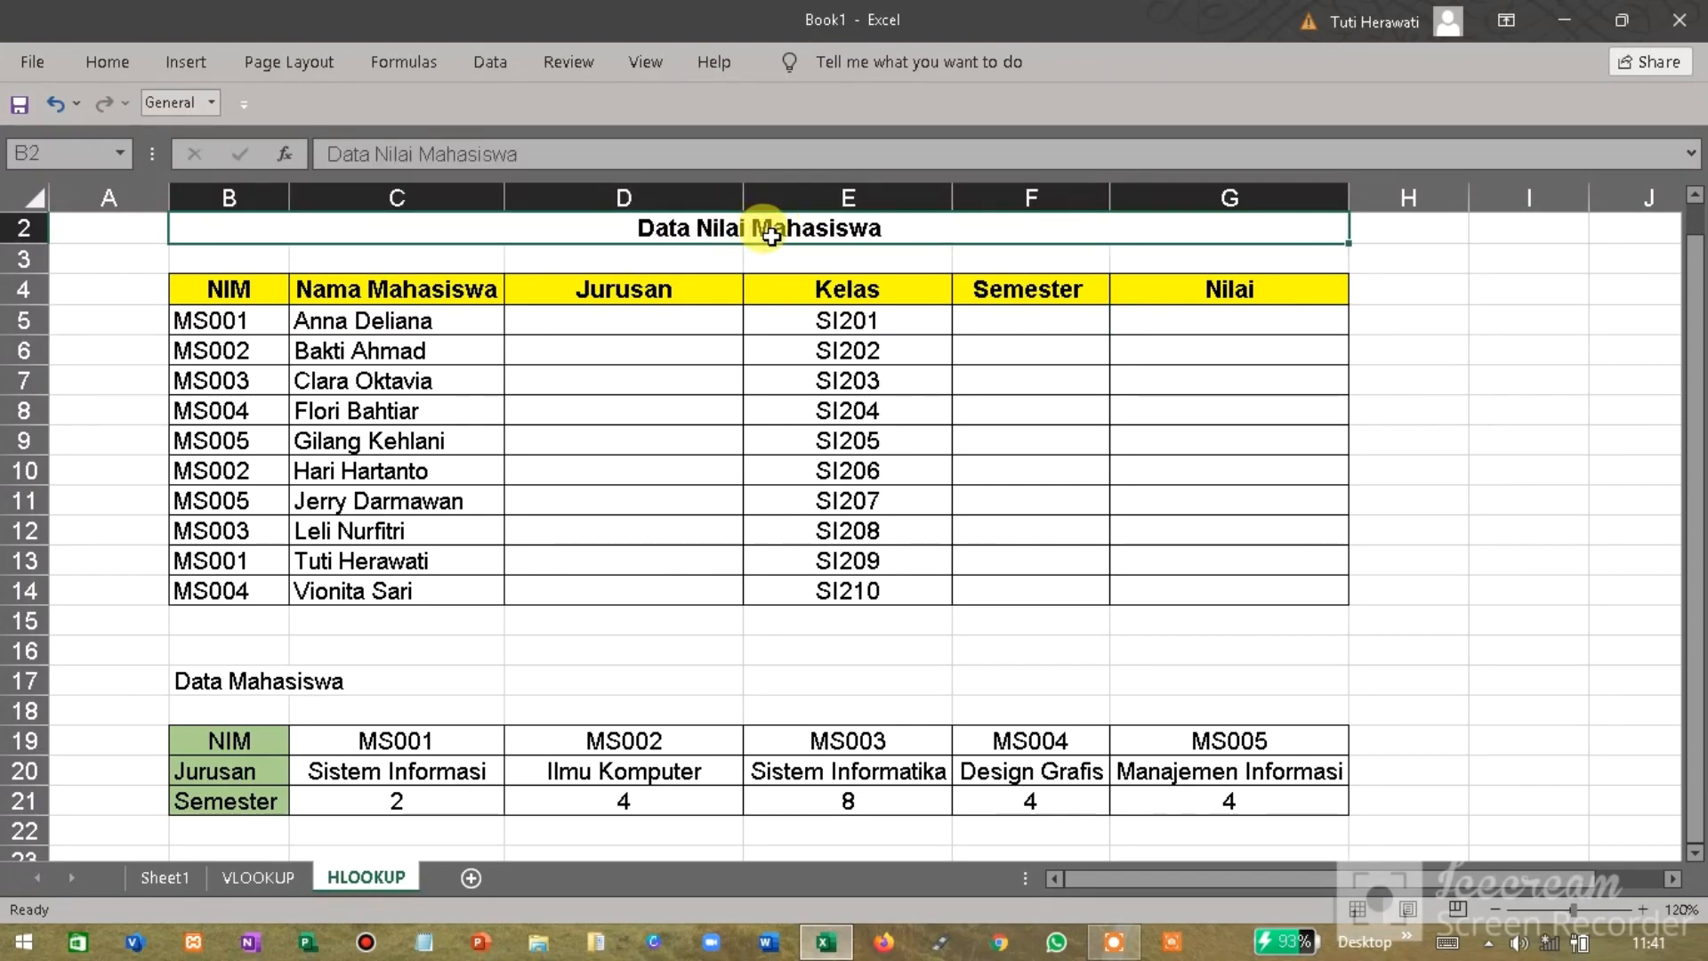
left_click(229, 292)
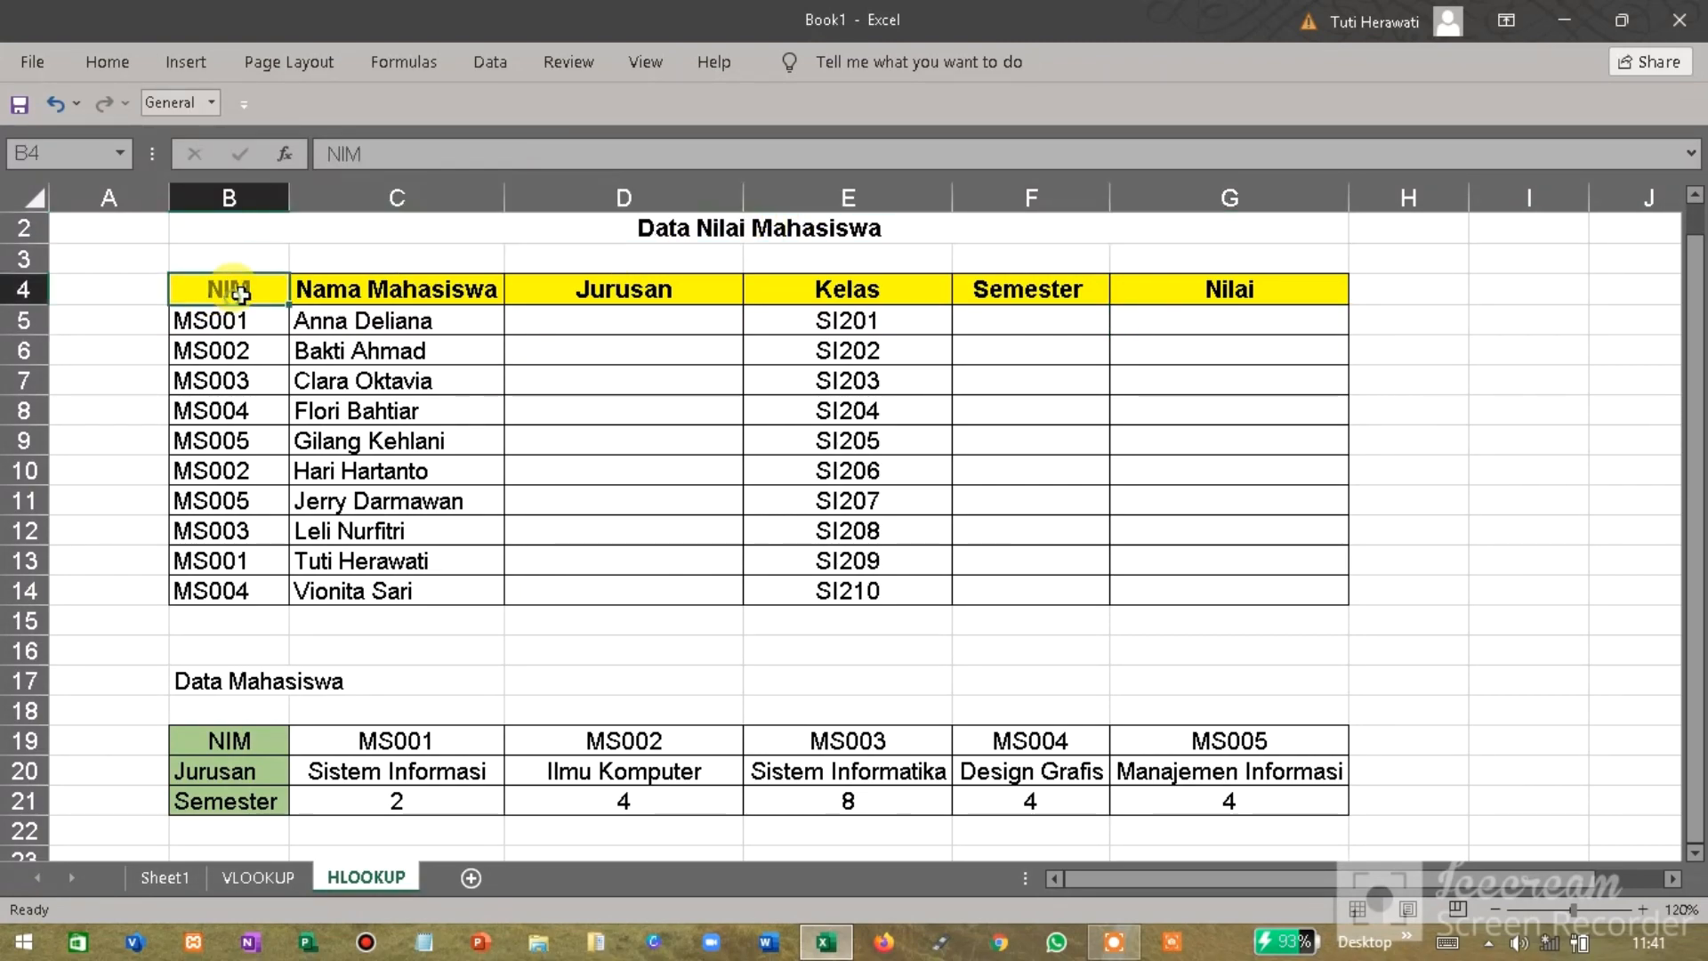
left_click(391, 291)
left_click(623, 286)
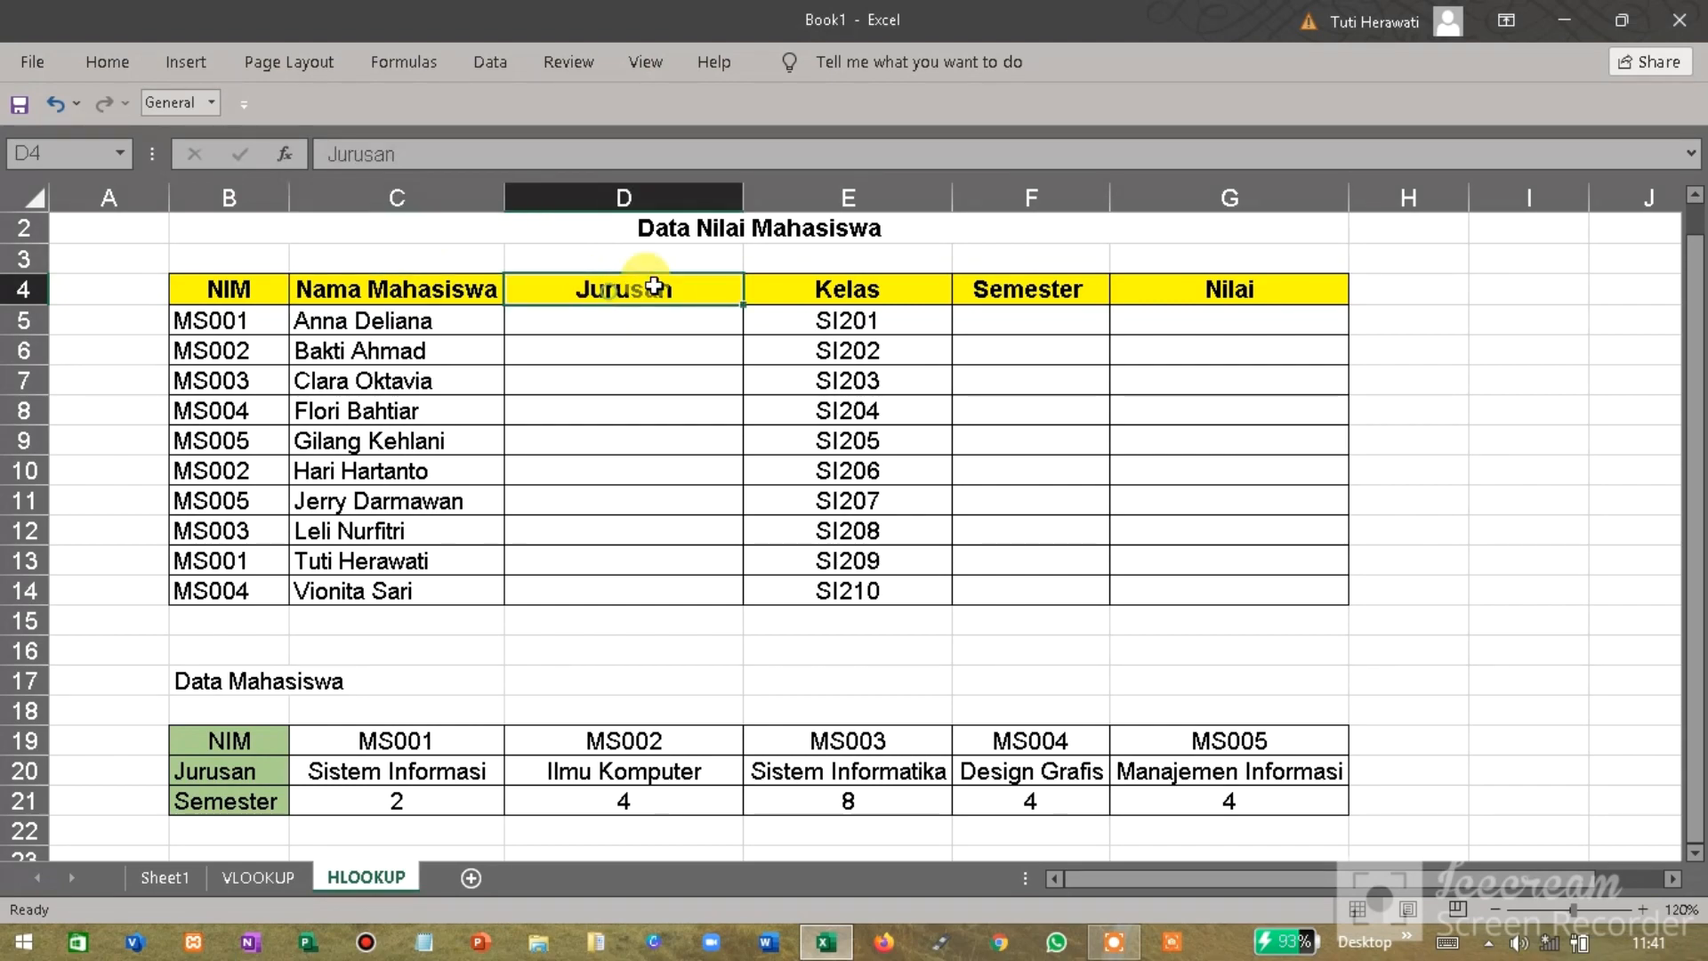
left_click(849, 285)
left_click(1006, 298)
left_click(1224, 288)
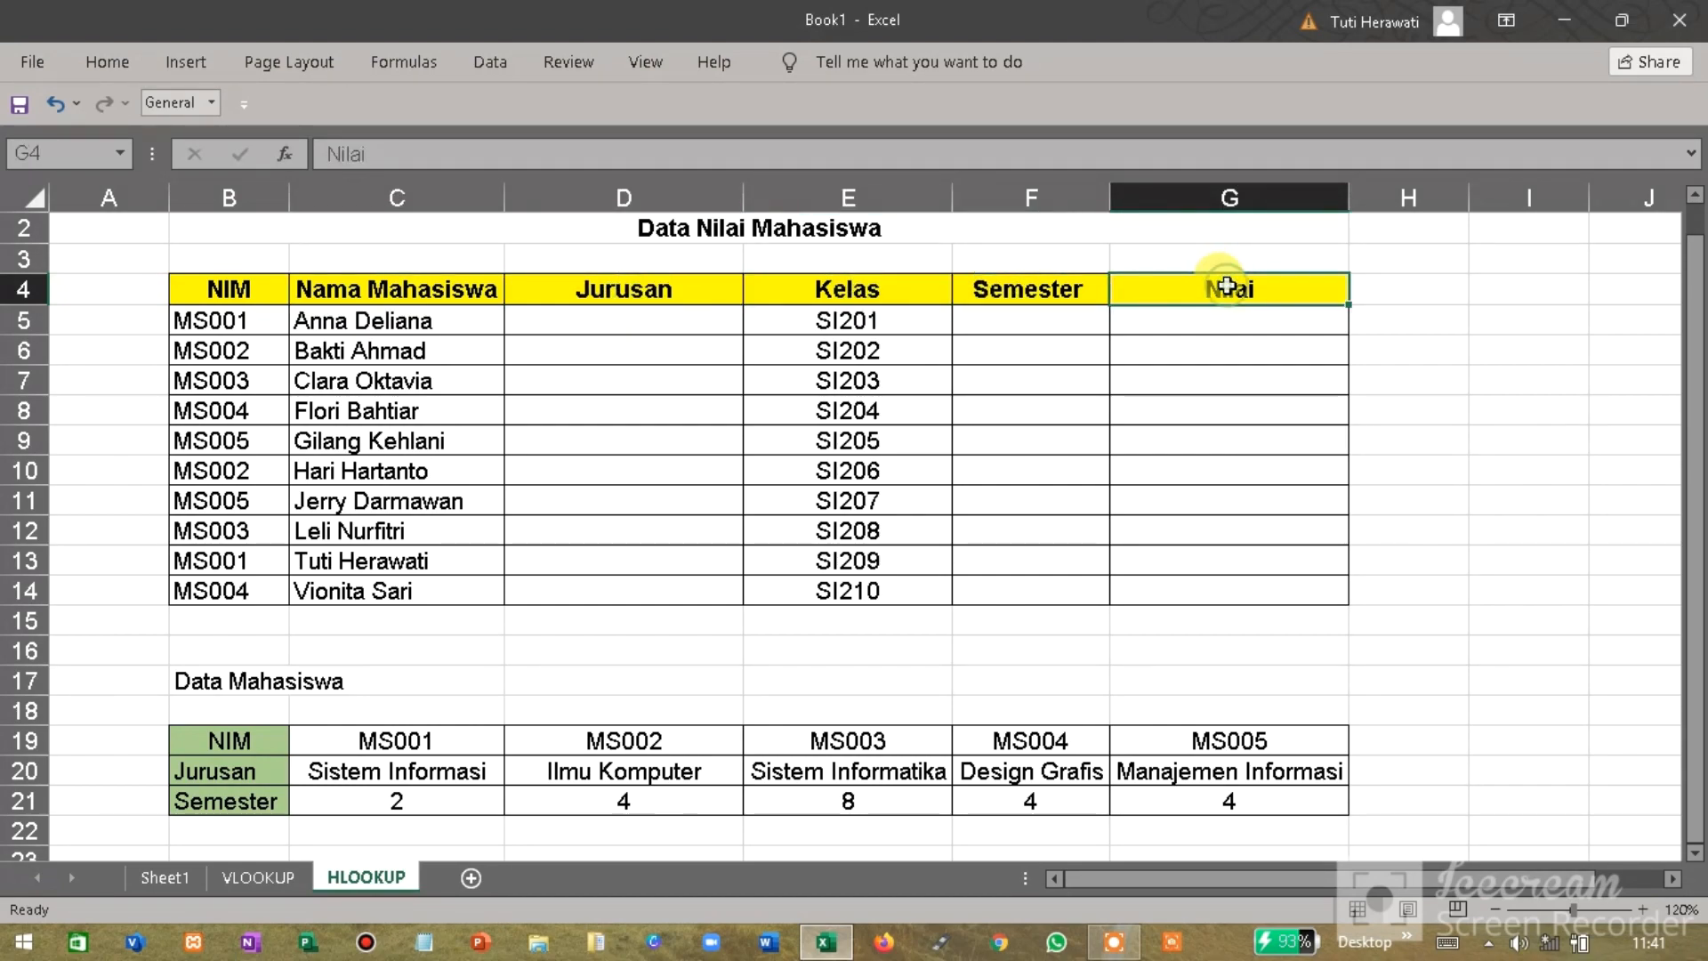
Step: Examine the NIM, Jurusan and Semester rows of the Data Mahasiswa table and compare its layout with the source table on the VLOOKUP sheet
left_click(206, 680)
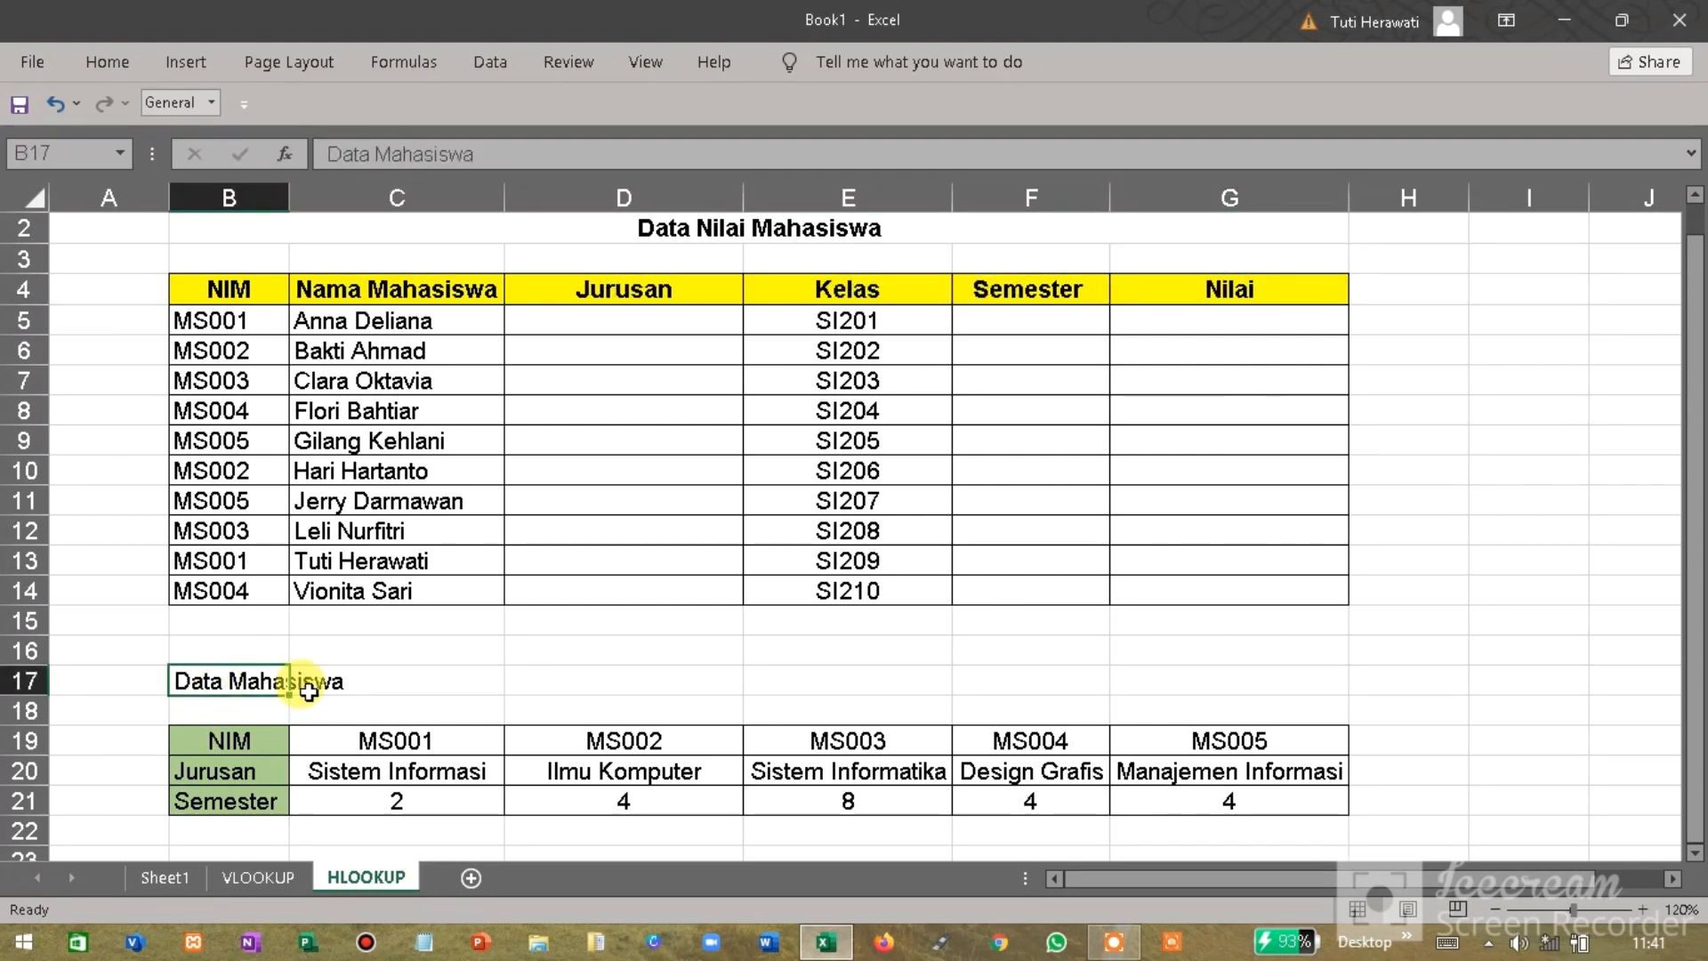
left_click(239, 744)
left_click(233, 772)
left_click(238, 801)
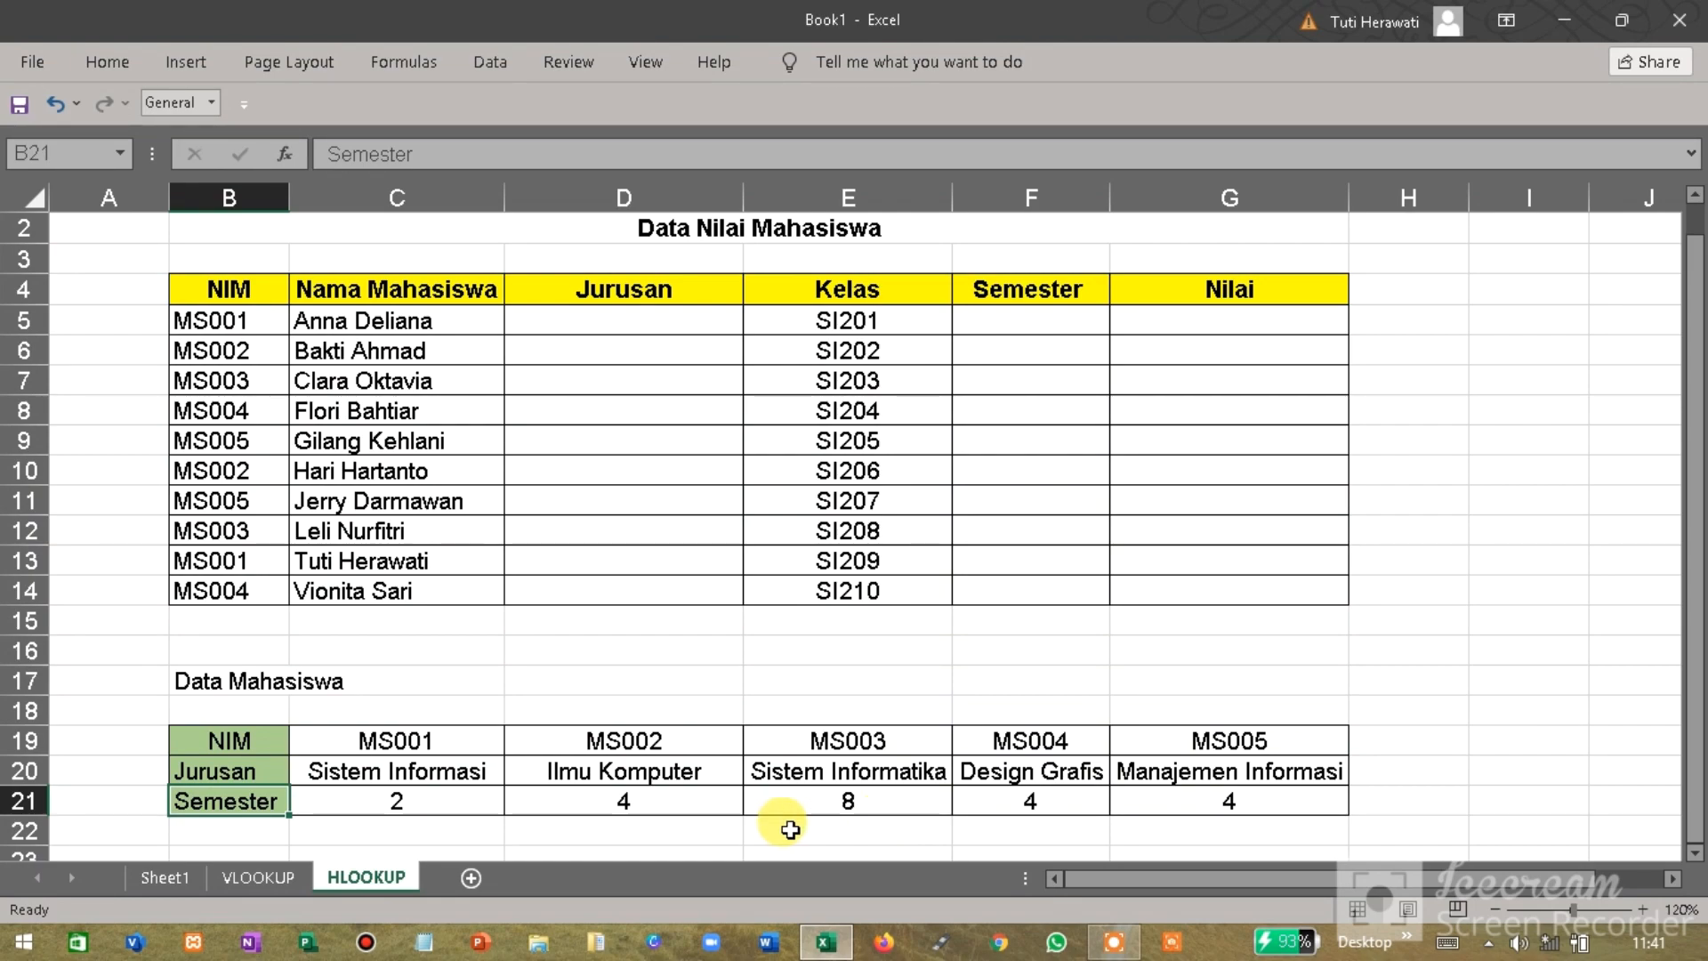
left_click(266, 879)
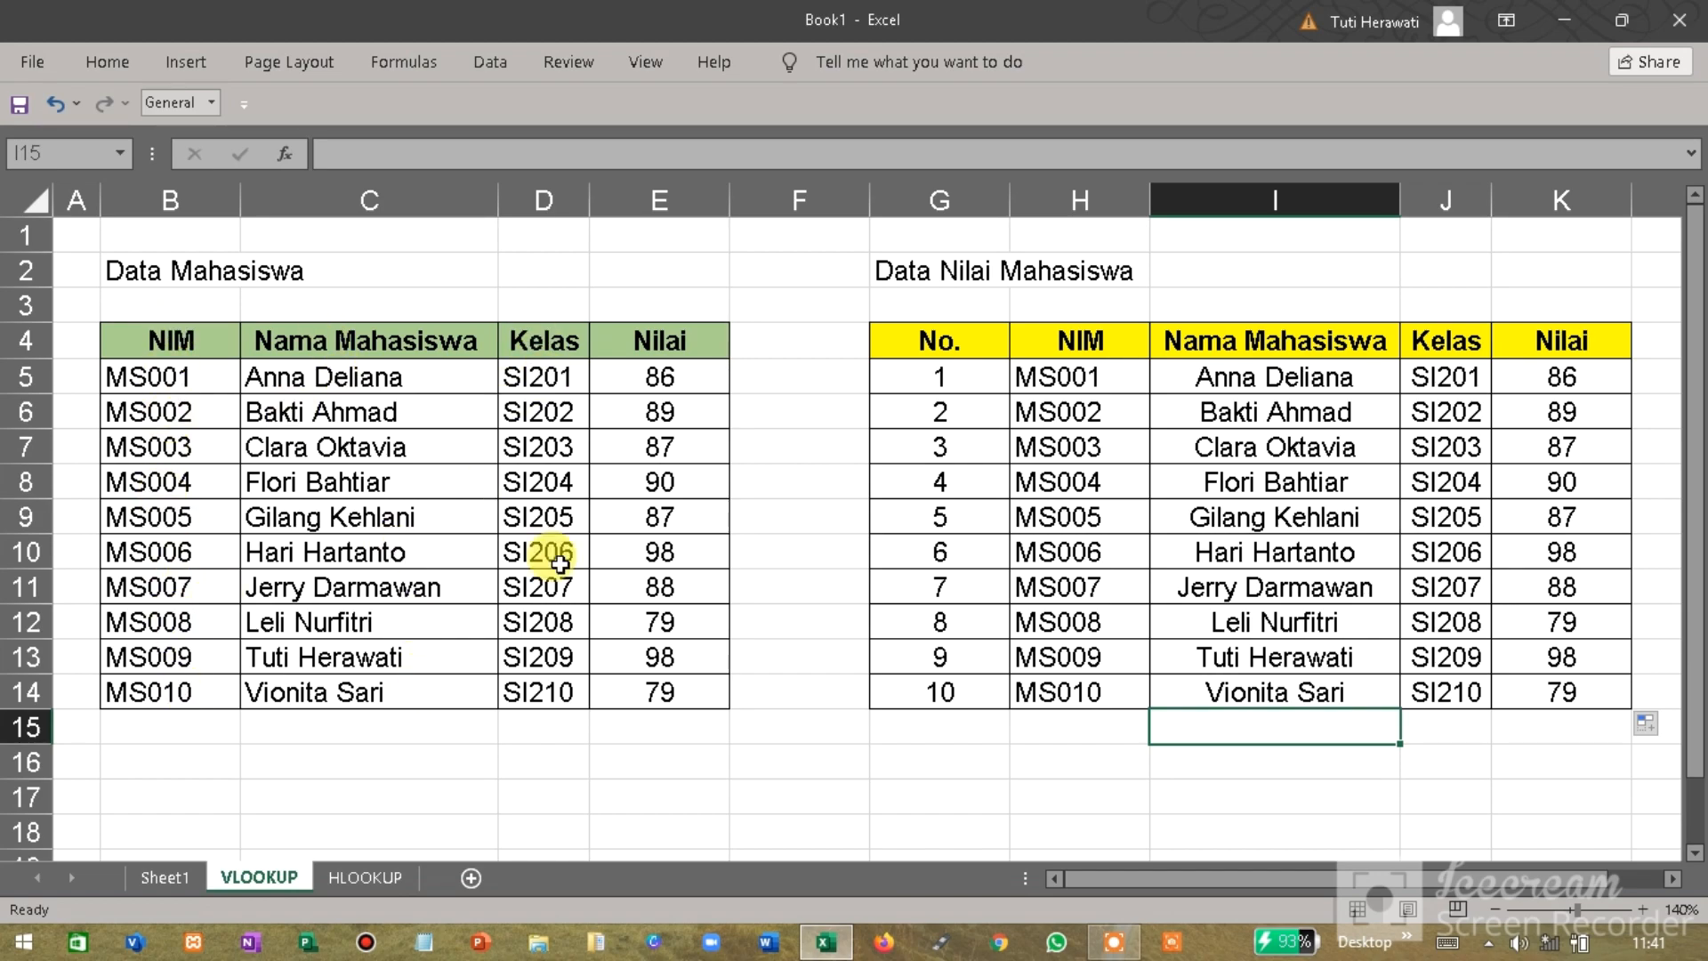
left_click(366, 877)
left_click(236, 743)
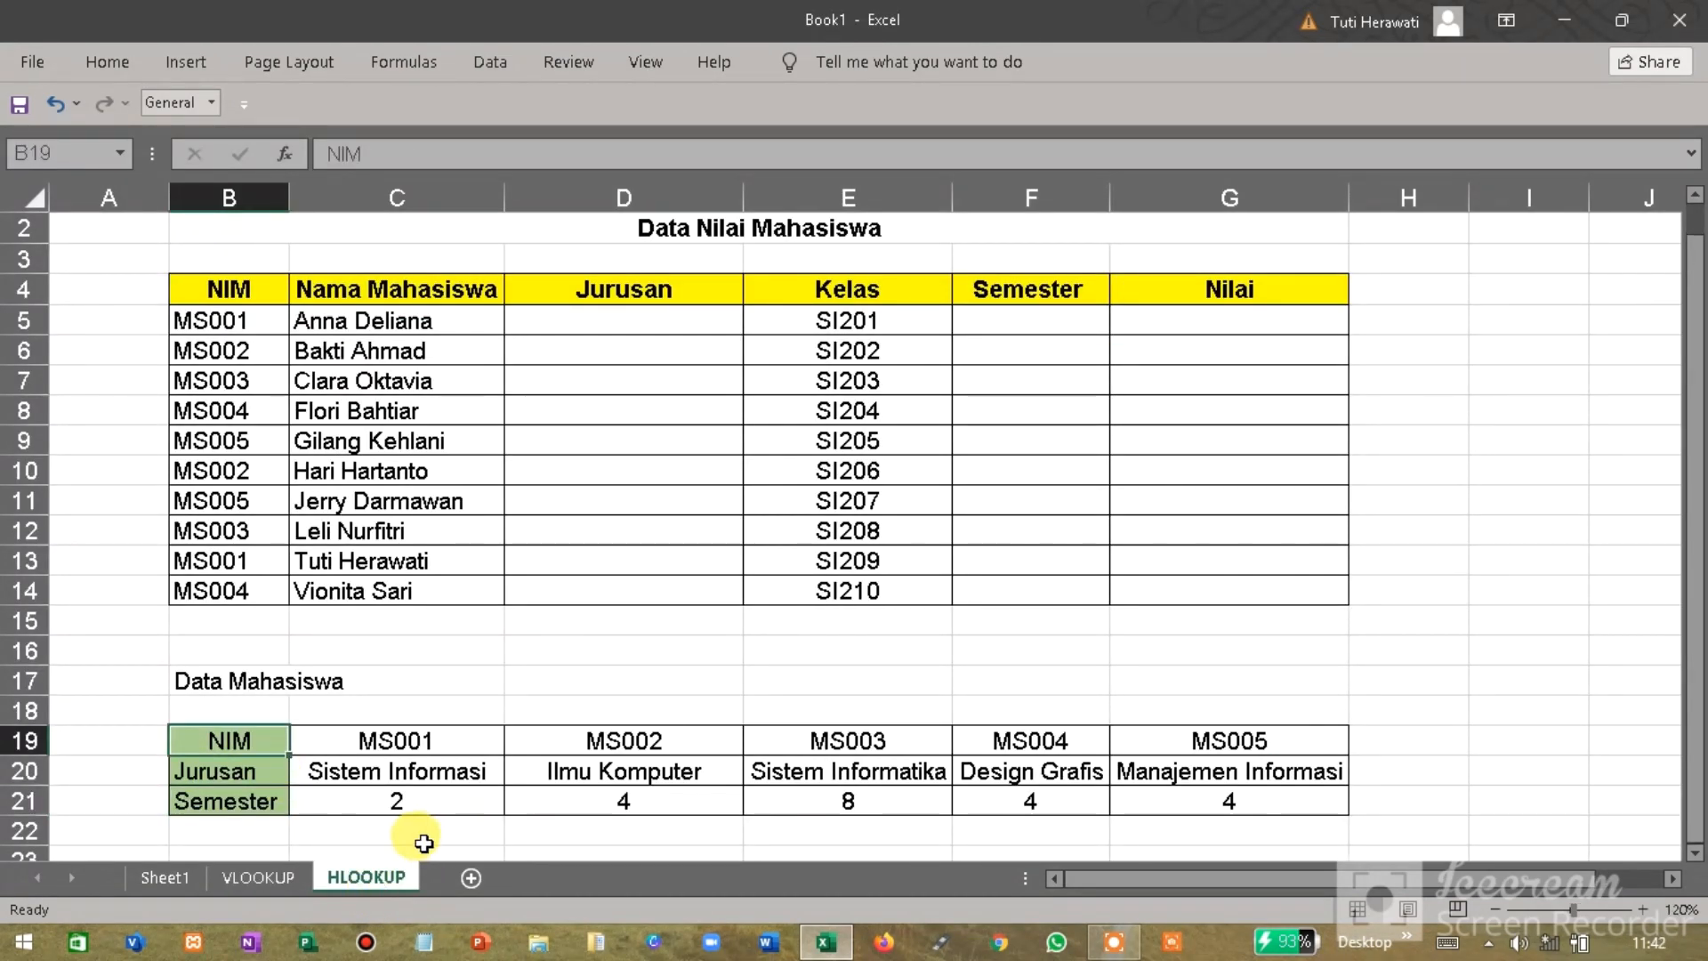
Step: Enter =HLOOKUP(B5;Data_Mahasiswa_jurusan;2;0) in the Jurusan cell D5, taking the whole Data Mahasiswa table B19:G21 as the table array
double_click(585, 323)
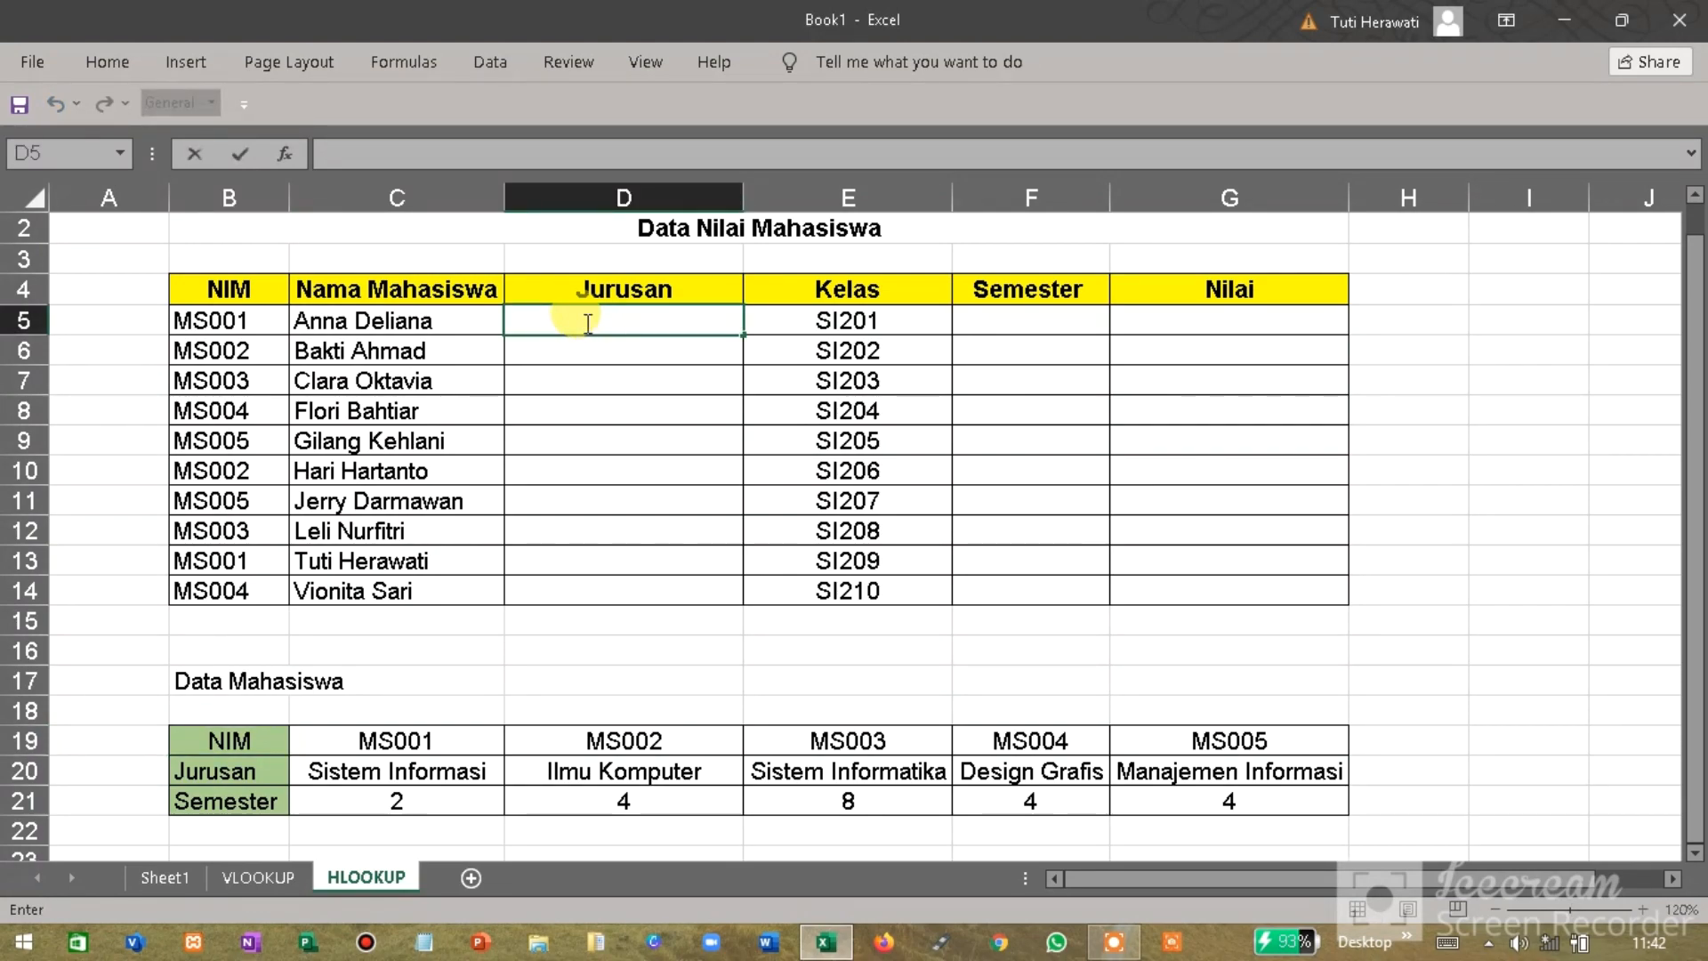
type("=")
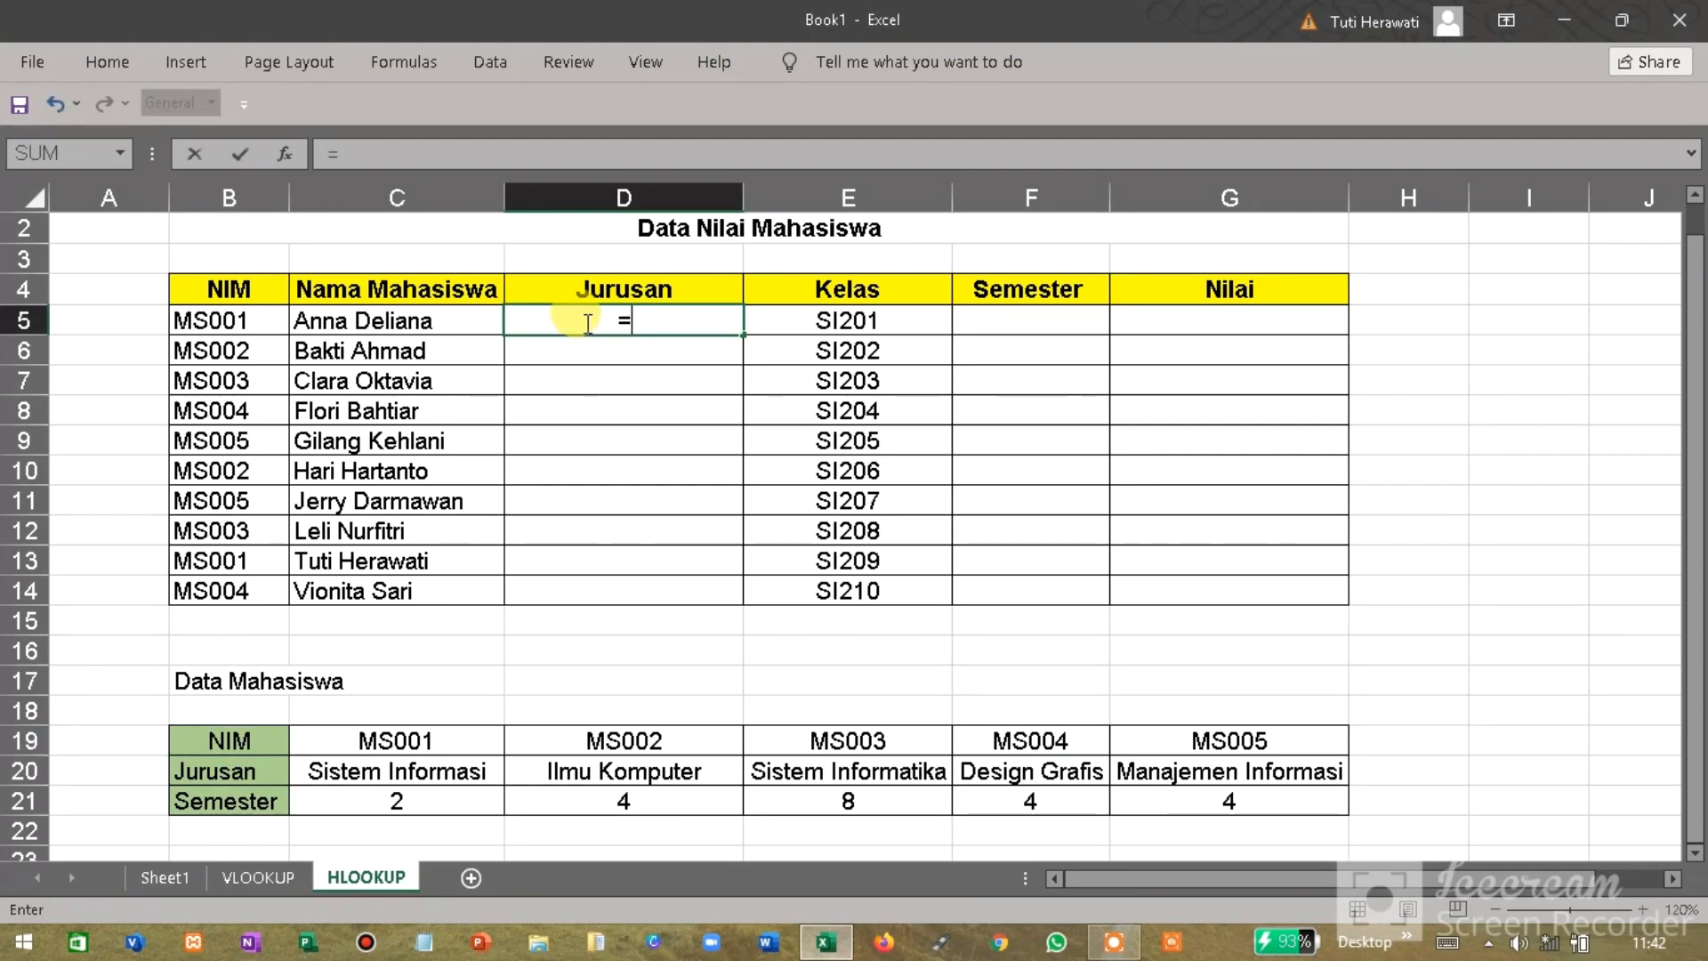
type("HLOO")
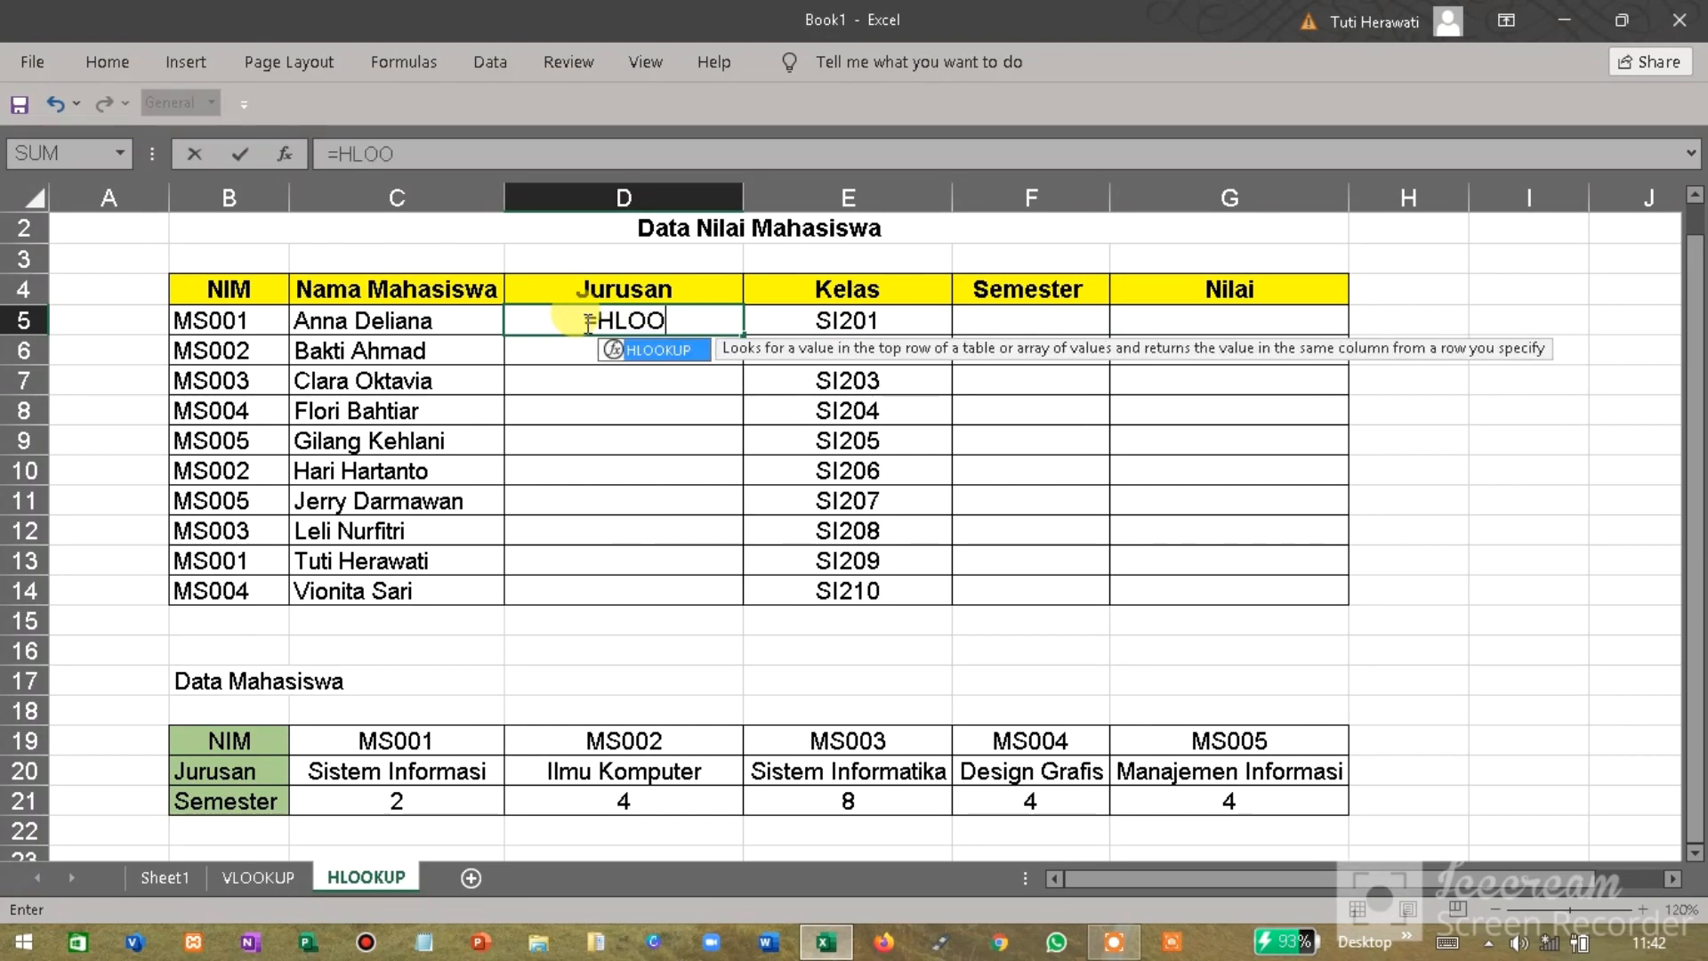
type("KUP(")
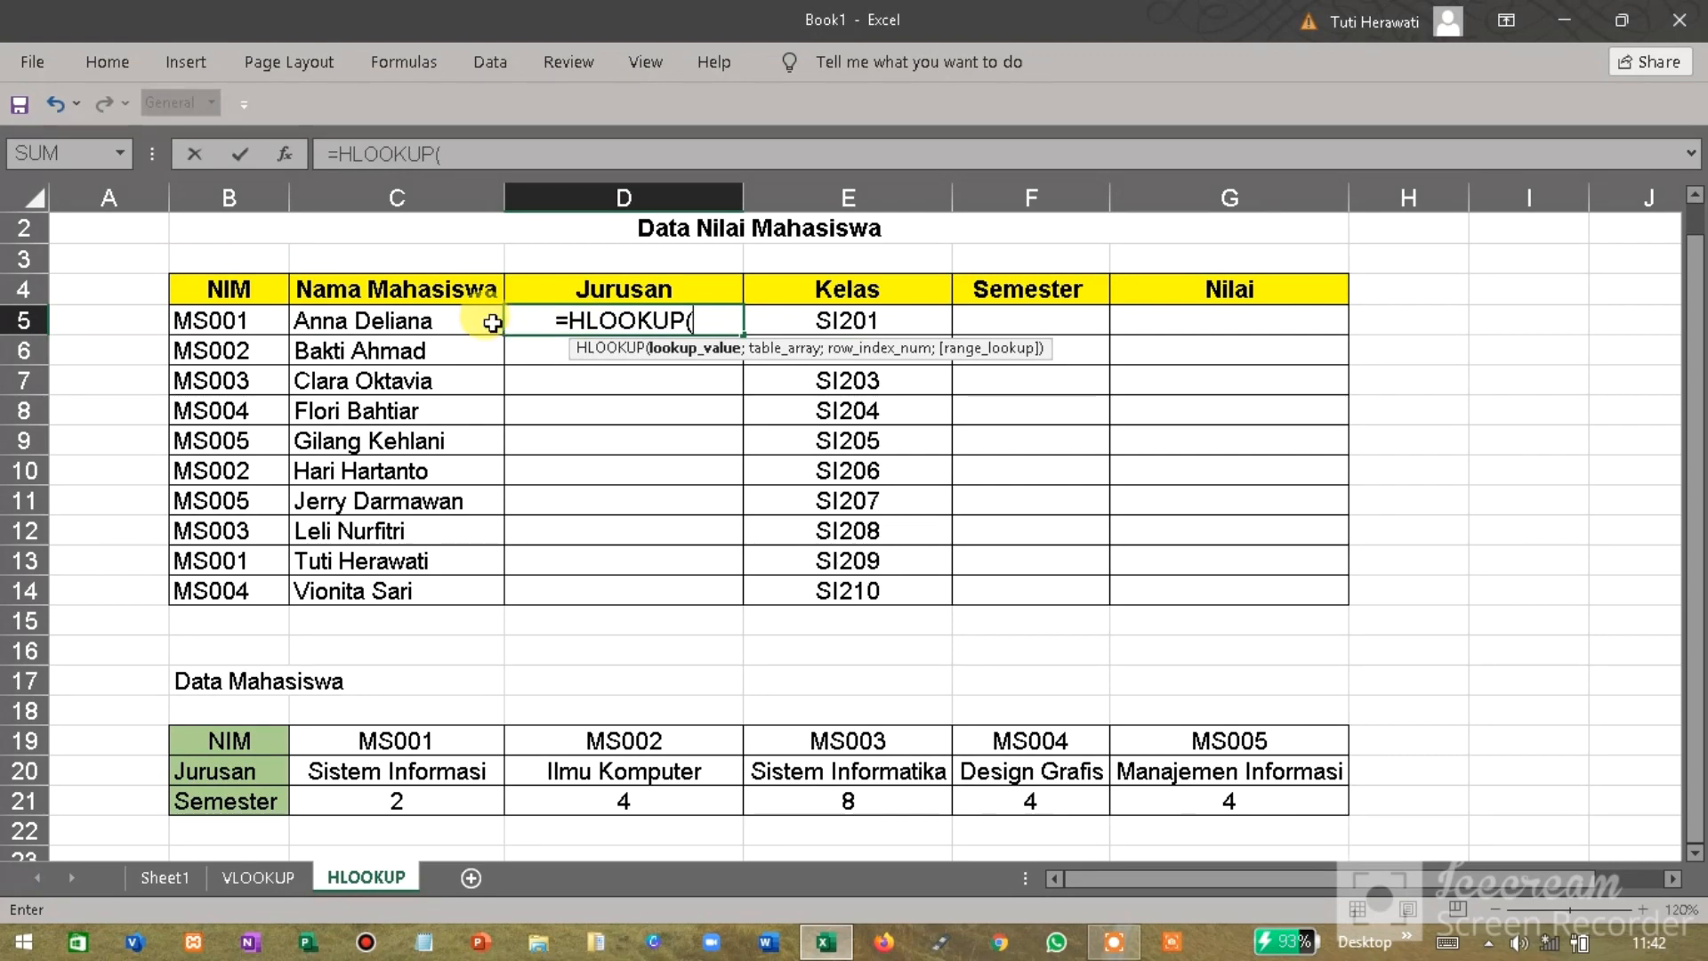
left_click(254, 321)
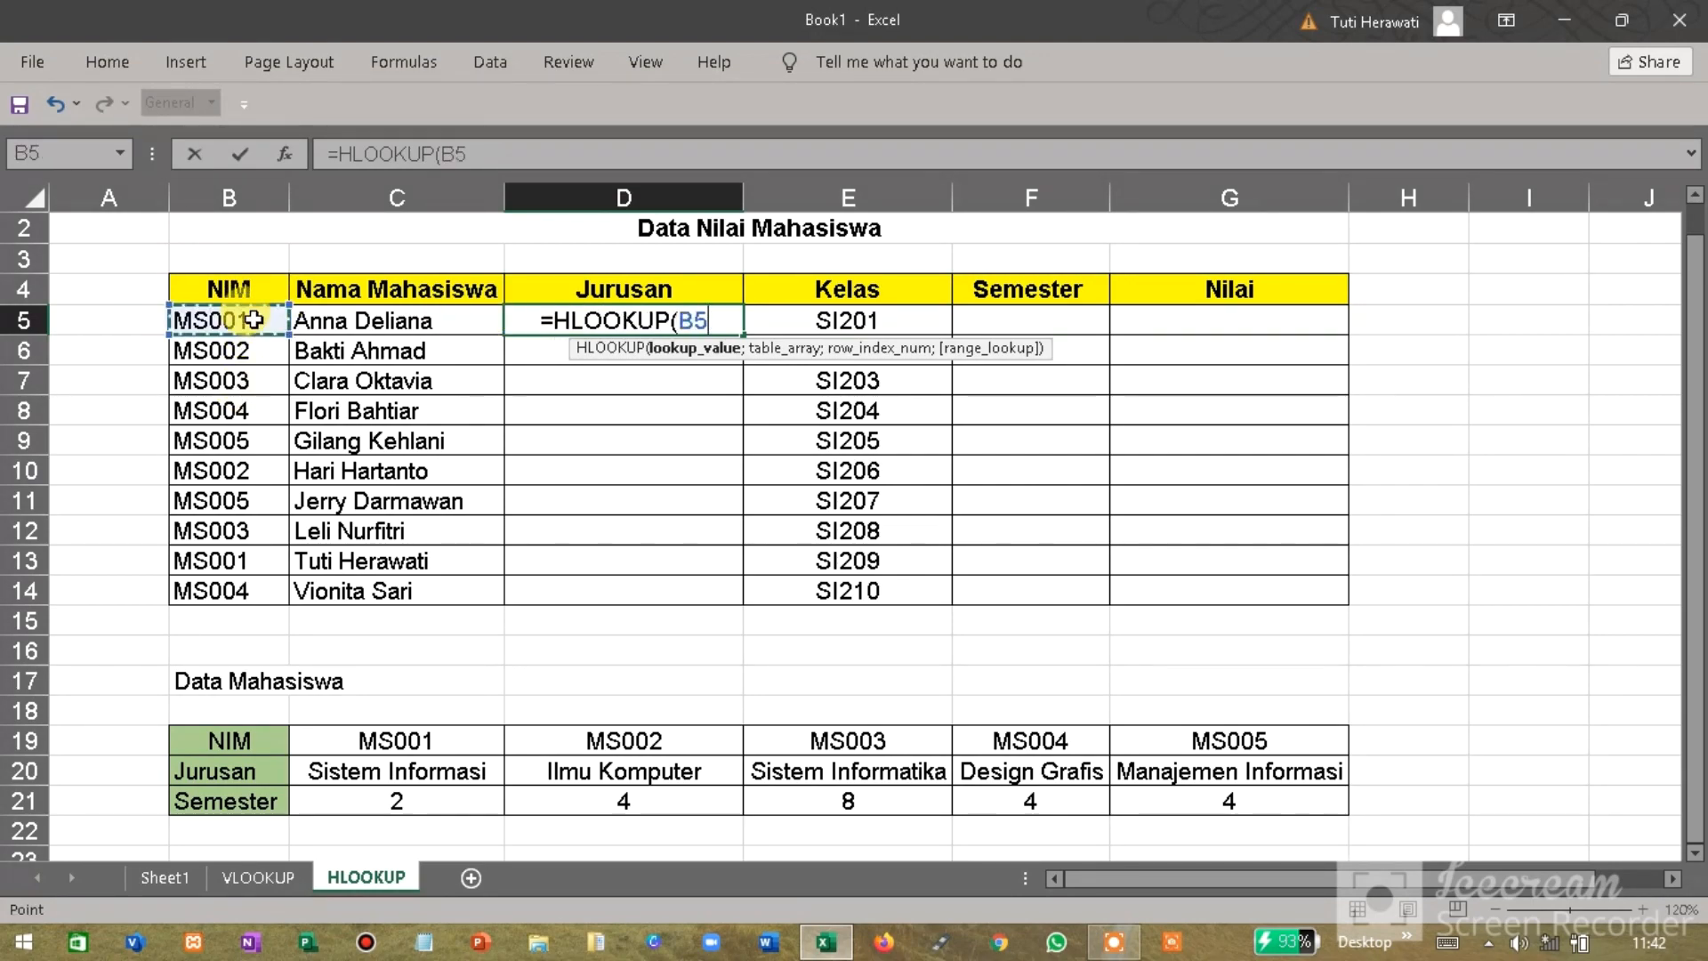
type(";")
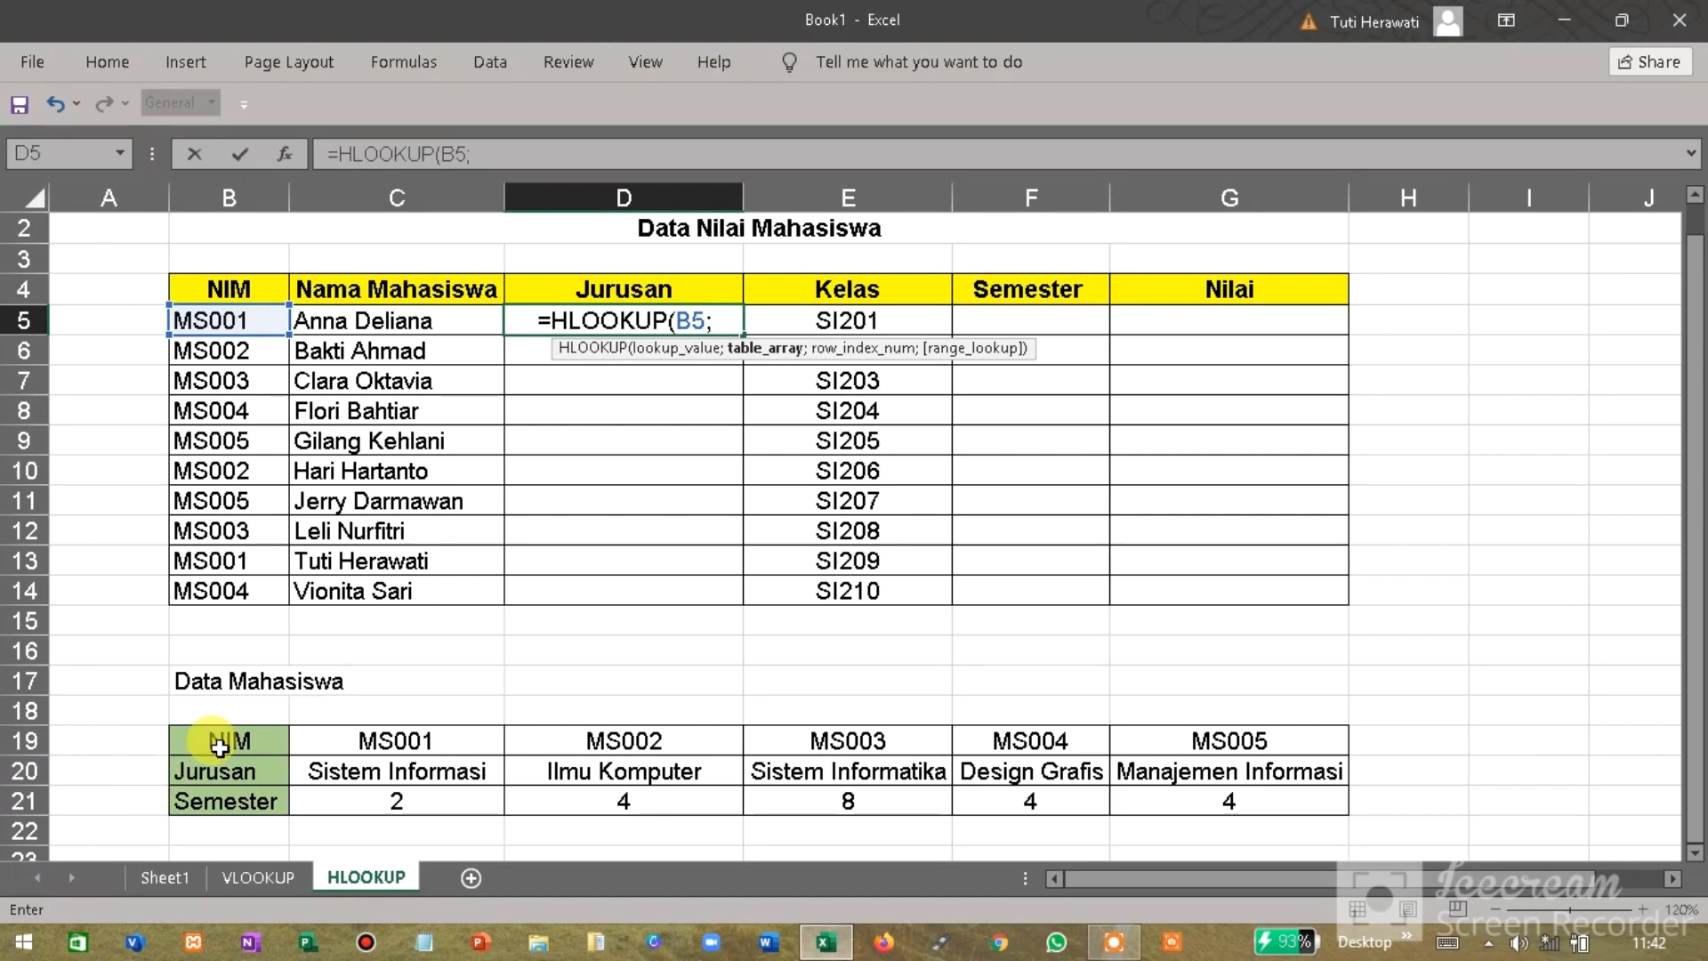
left_click_drag(222, 741, 1207, 796)
type(";")
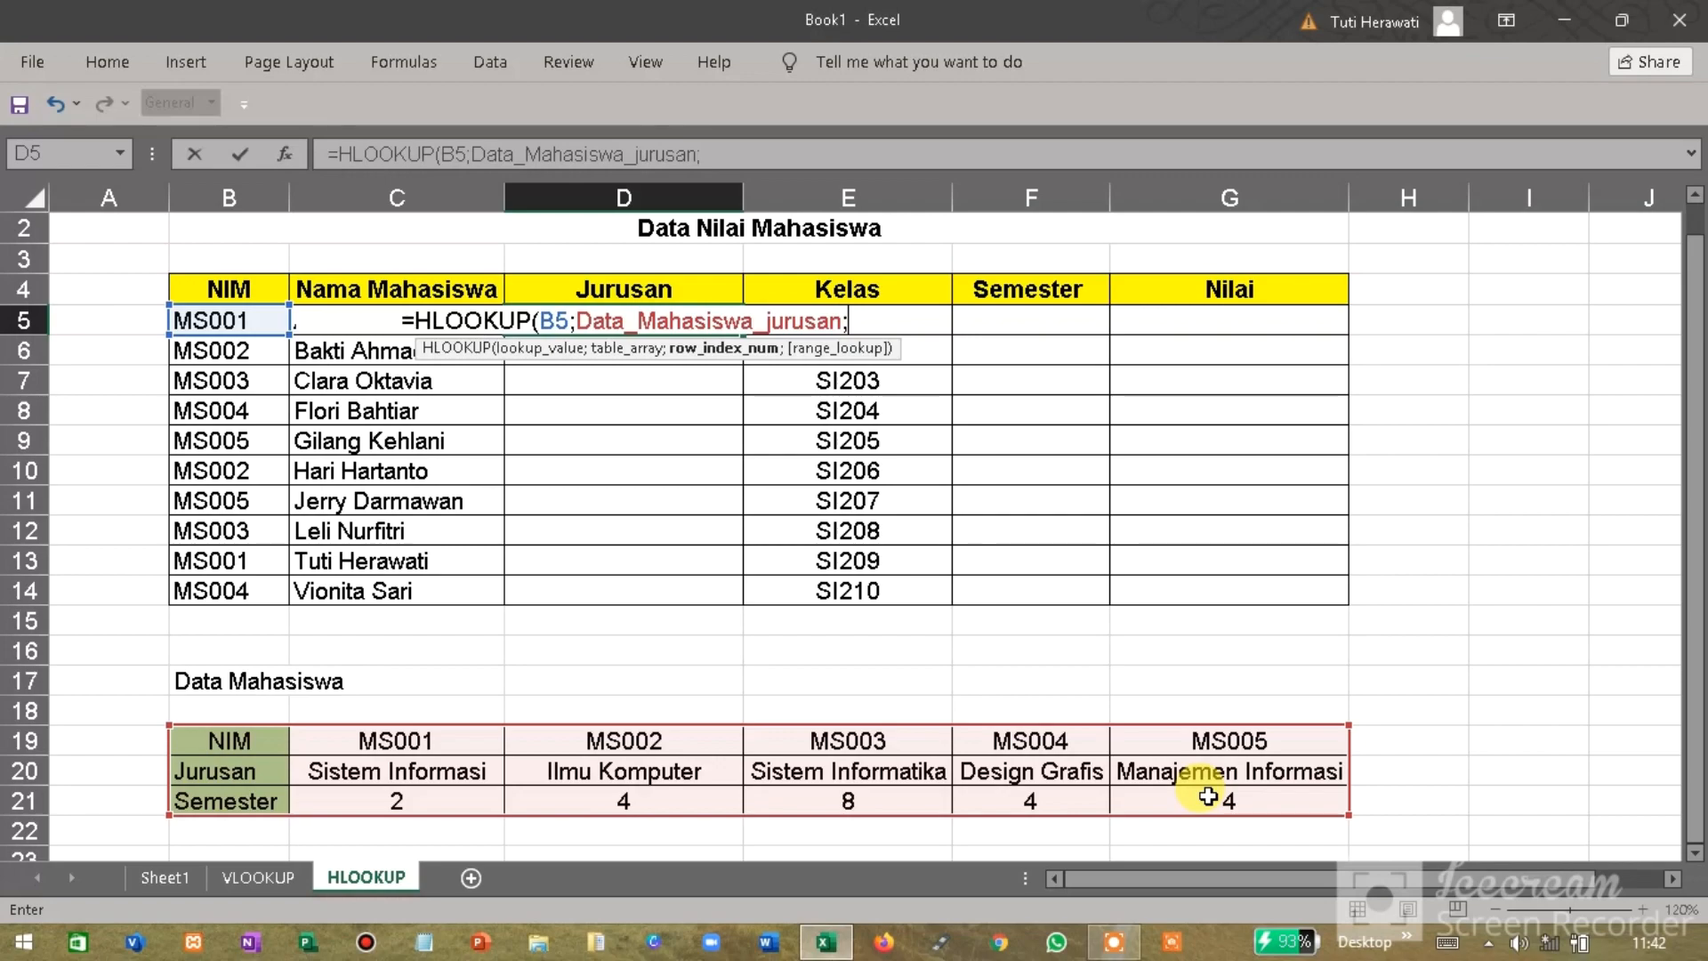
type("2")
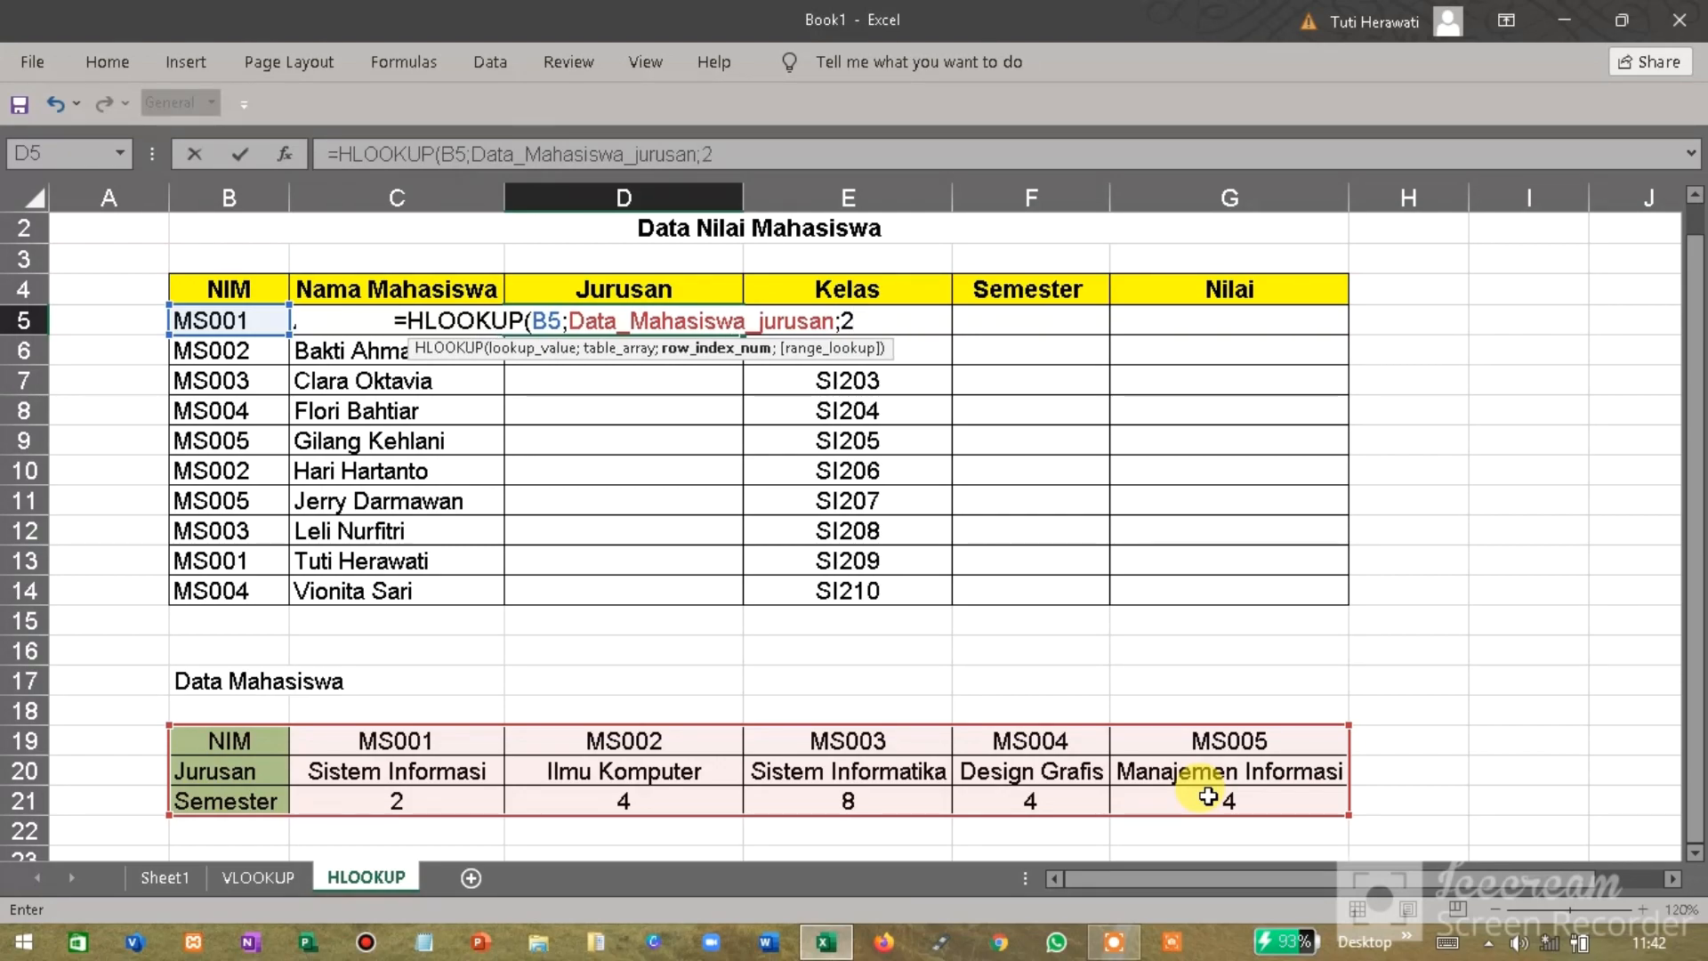
type(";0")
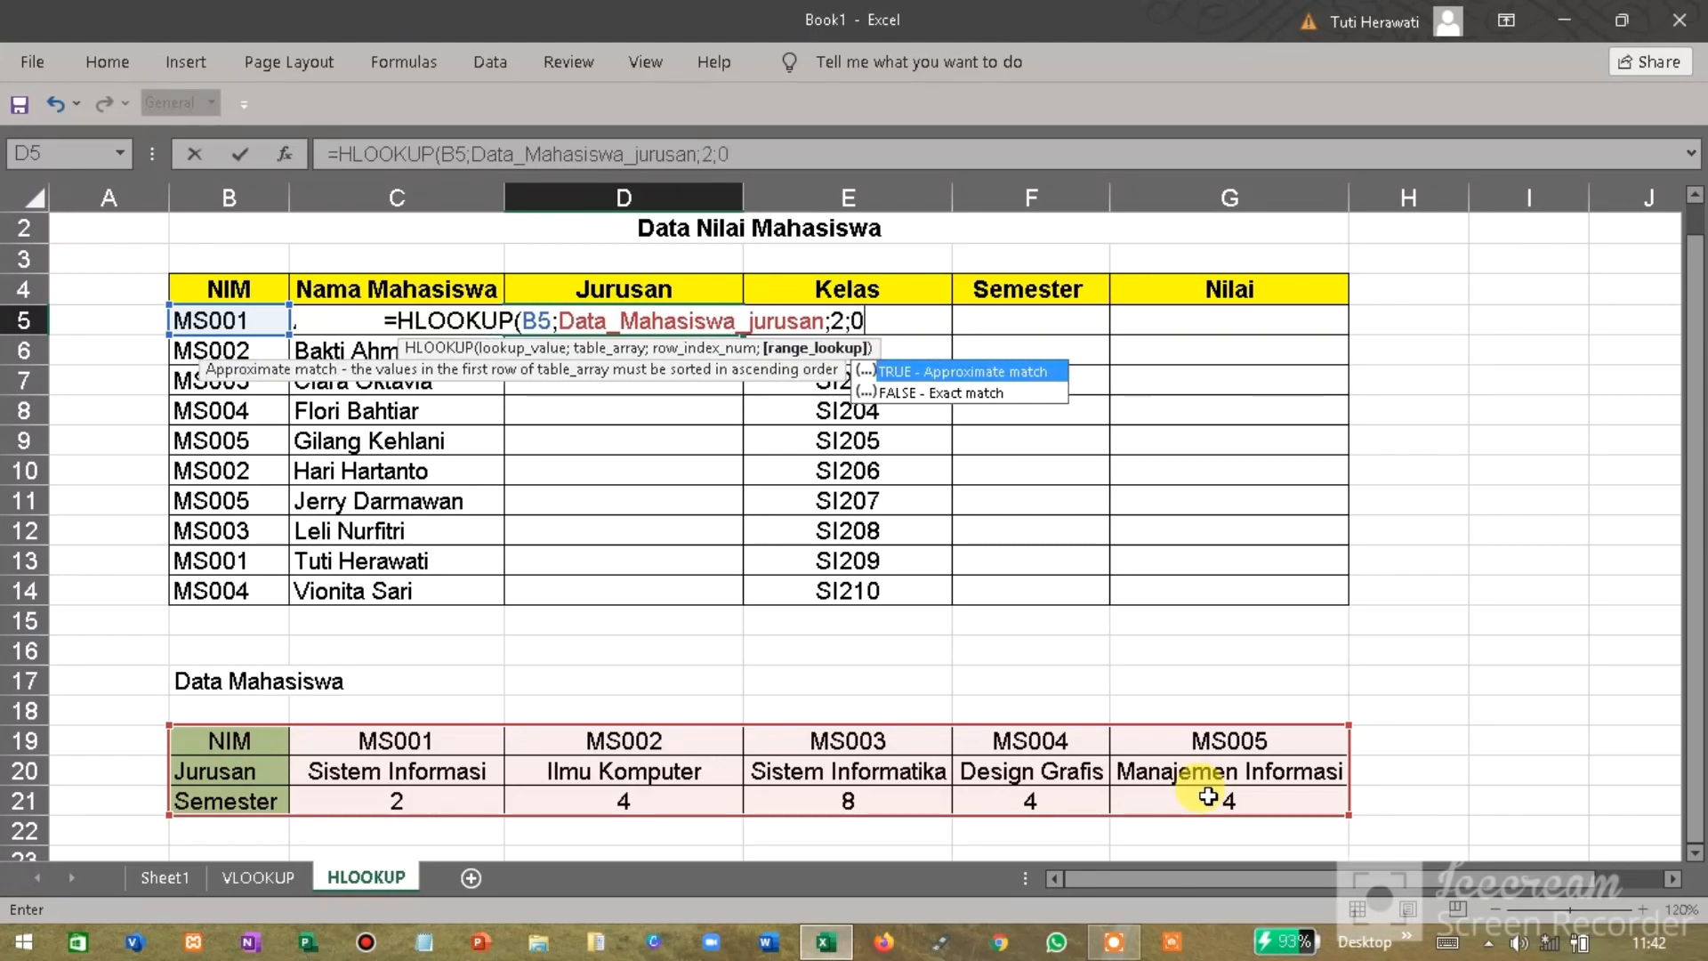
type(")")
key("Return")
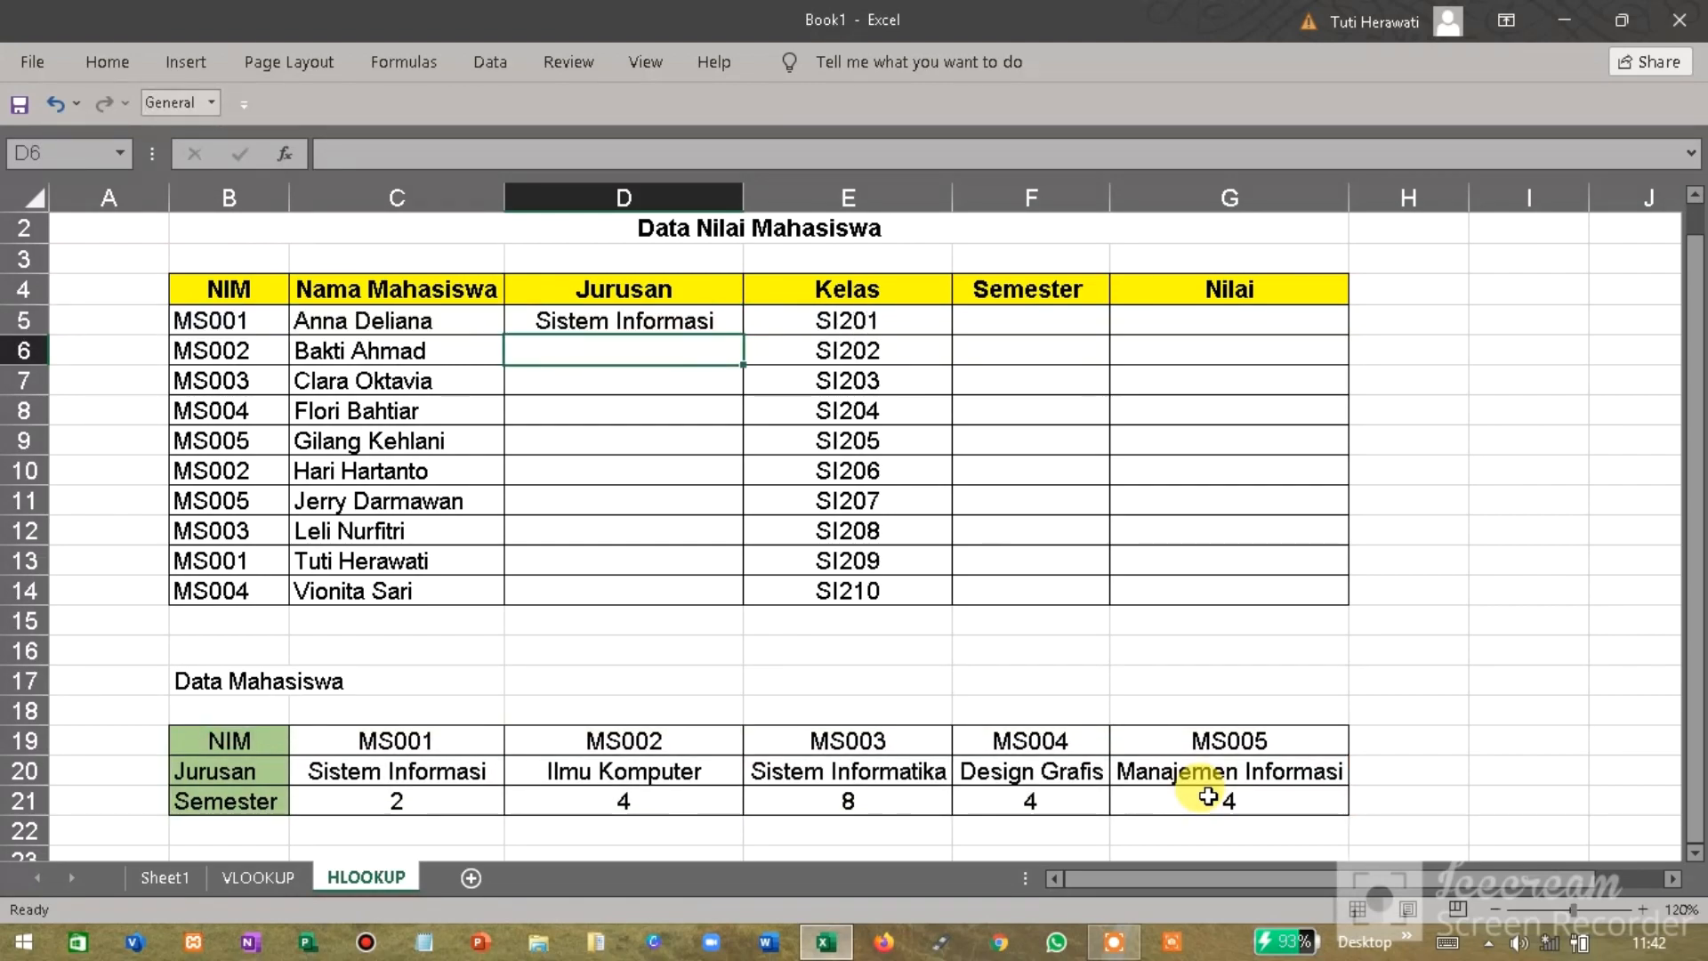
Step: Fill the Jurusan formula from D5 down to D14
left_click(726, 318)
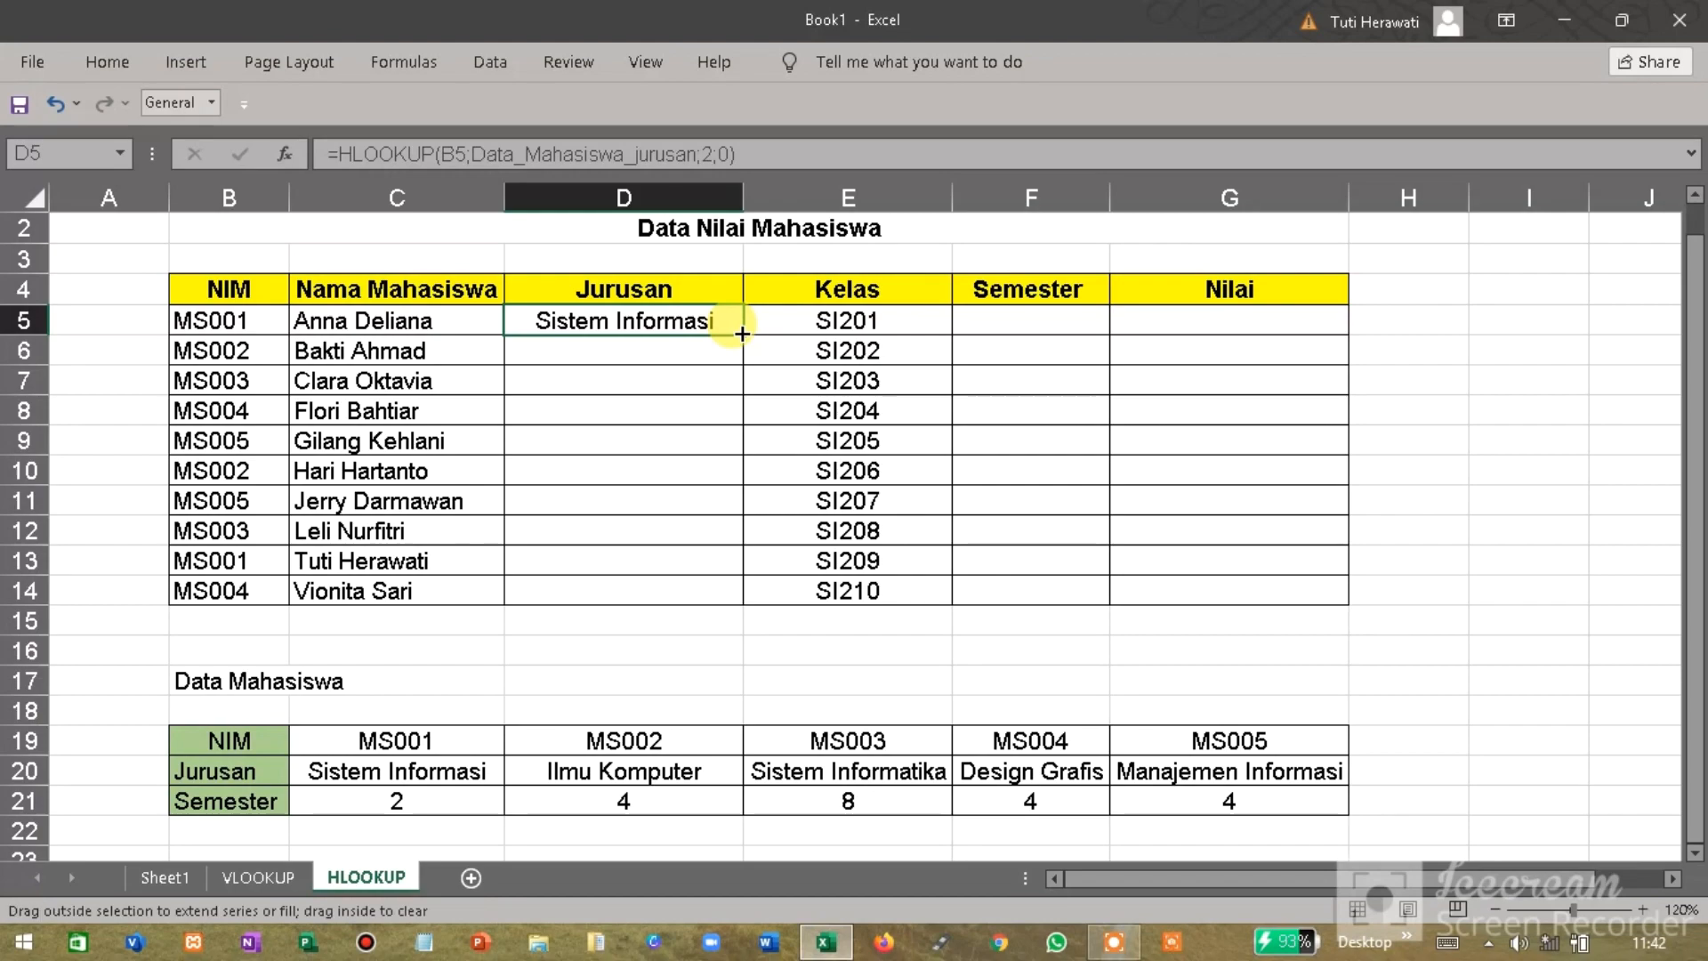
double_click(741, 335)
left_click(763, 324)
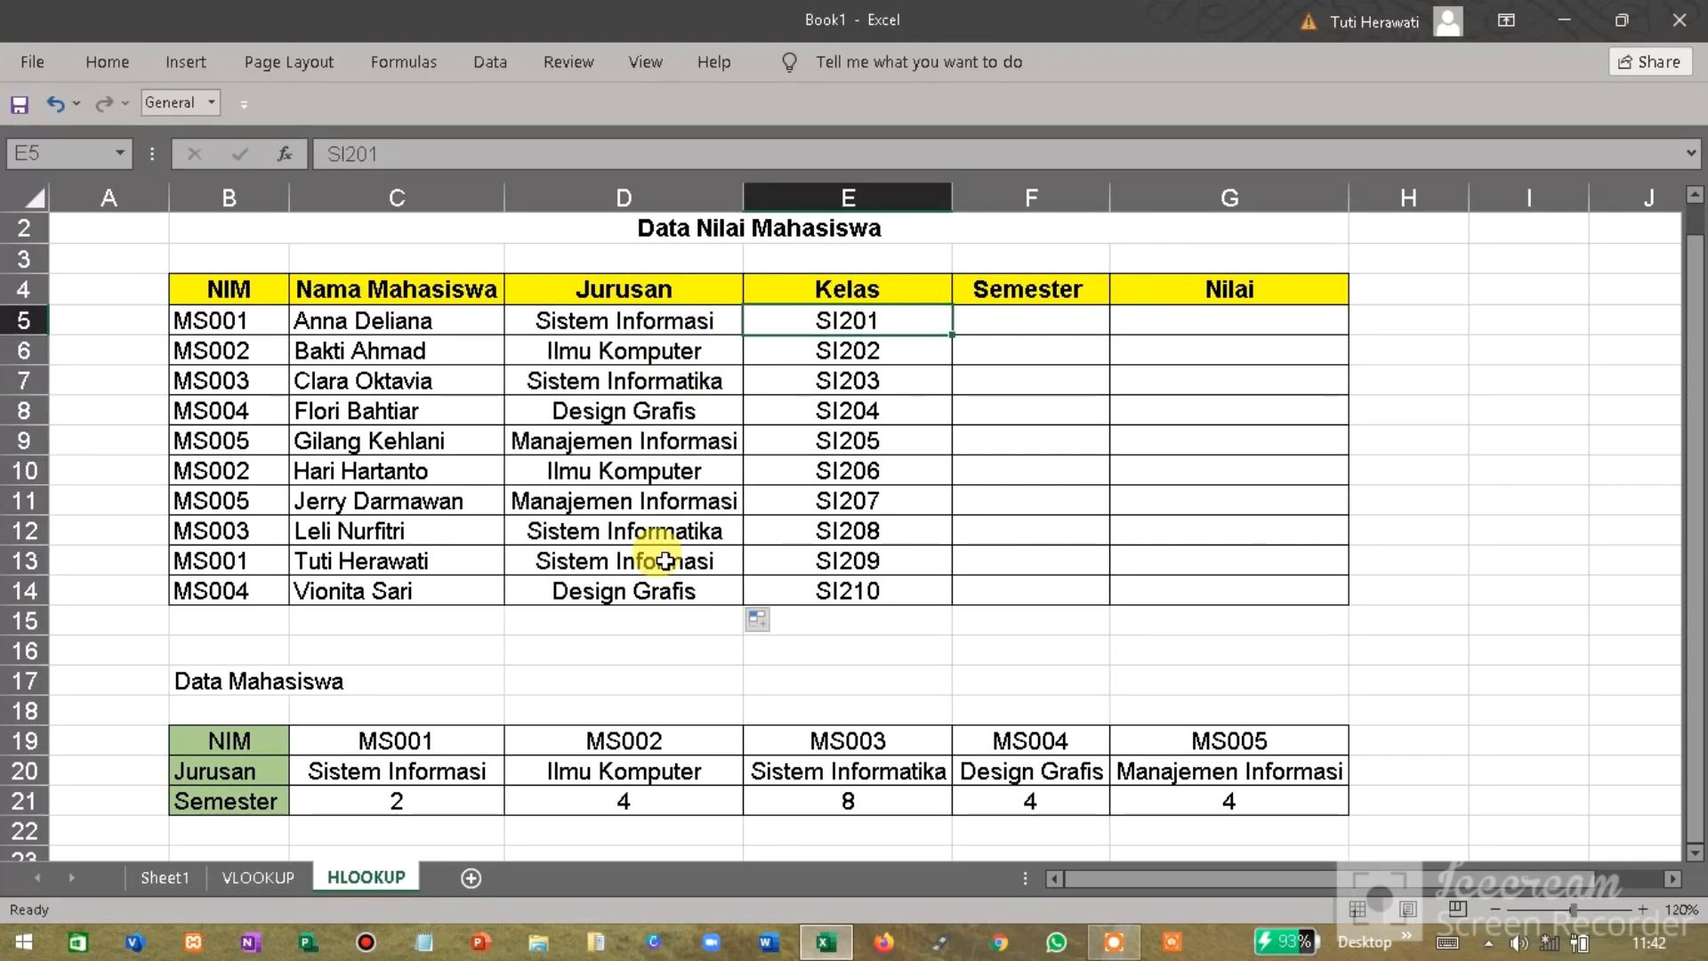
Step: Start a formula in the first Semester cell, F5
left_click(1007, 317)
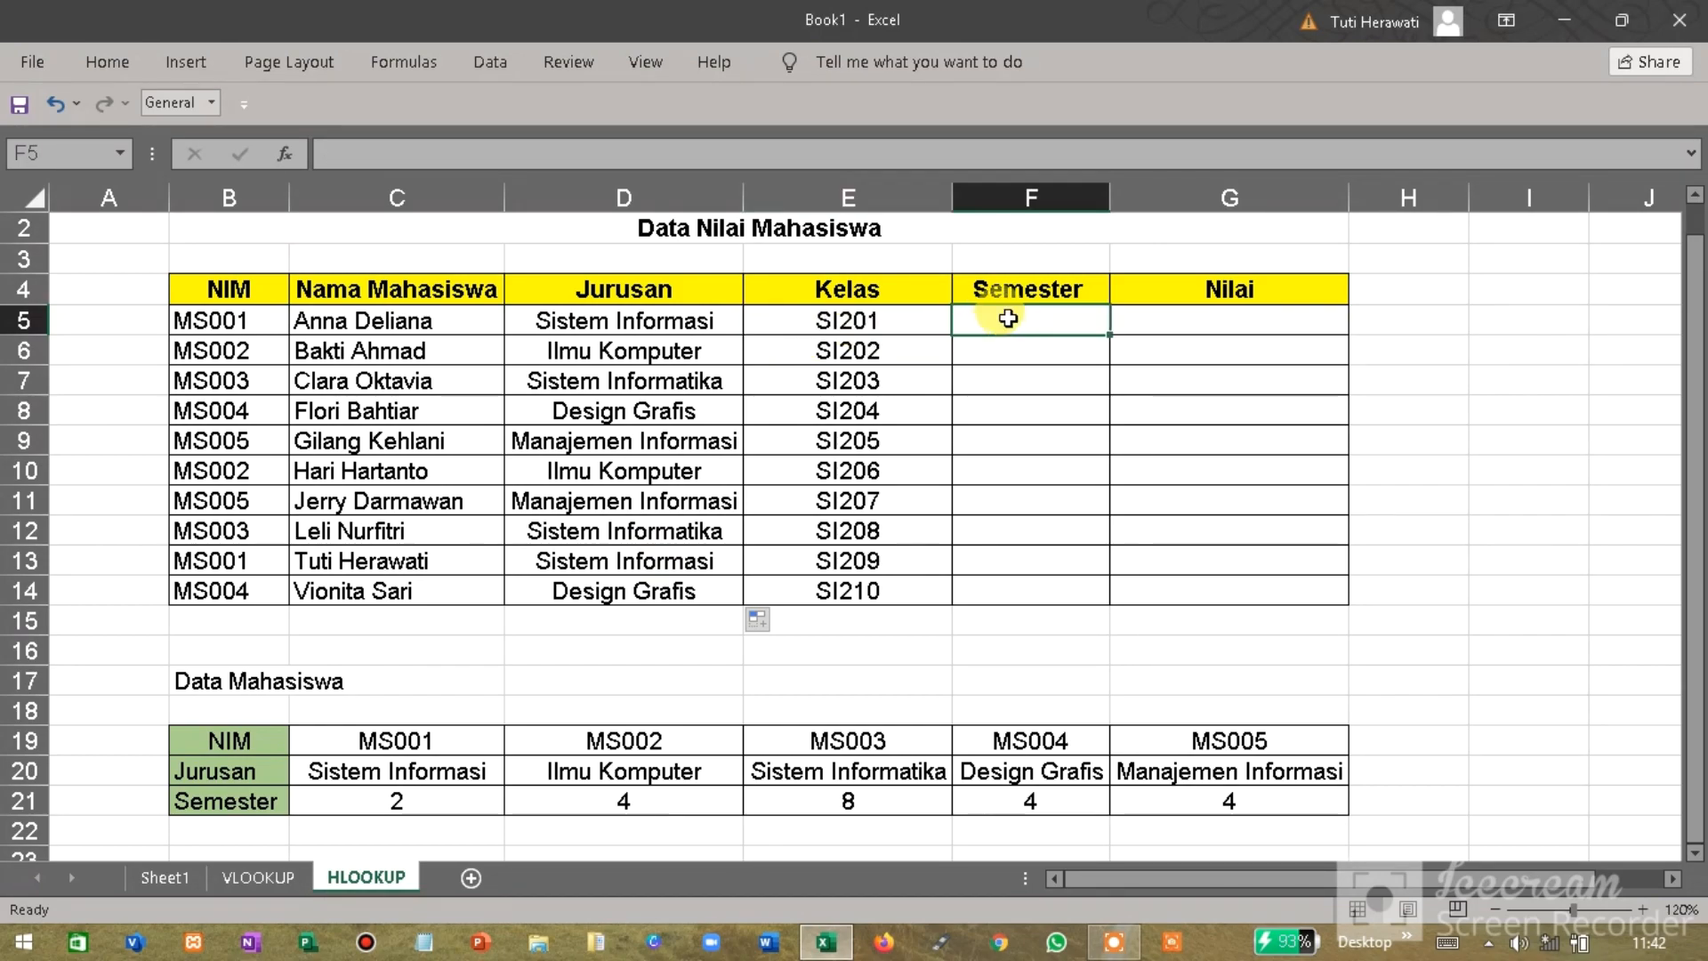
type("=")
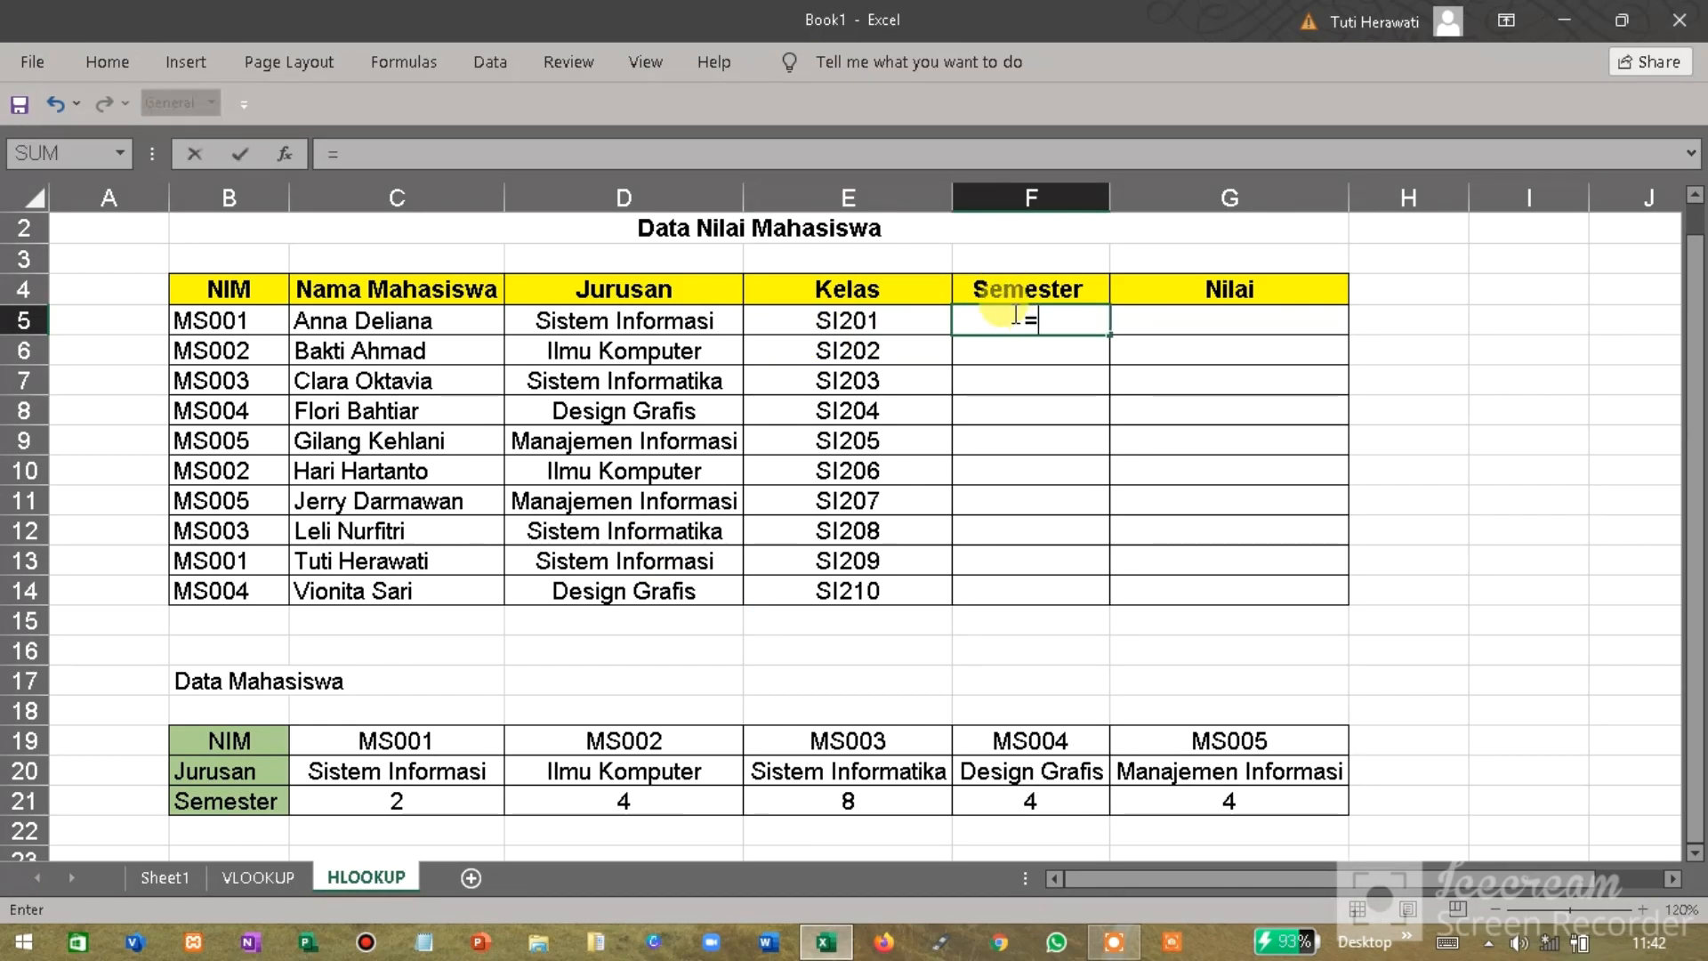
type("VL")
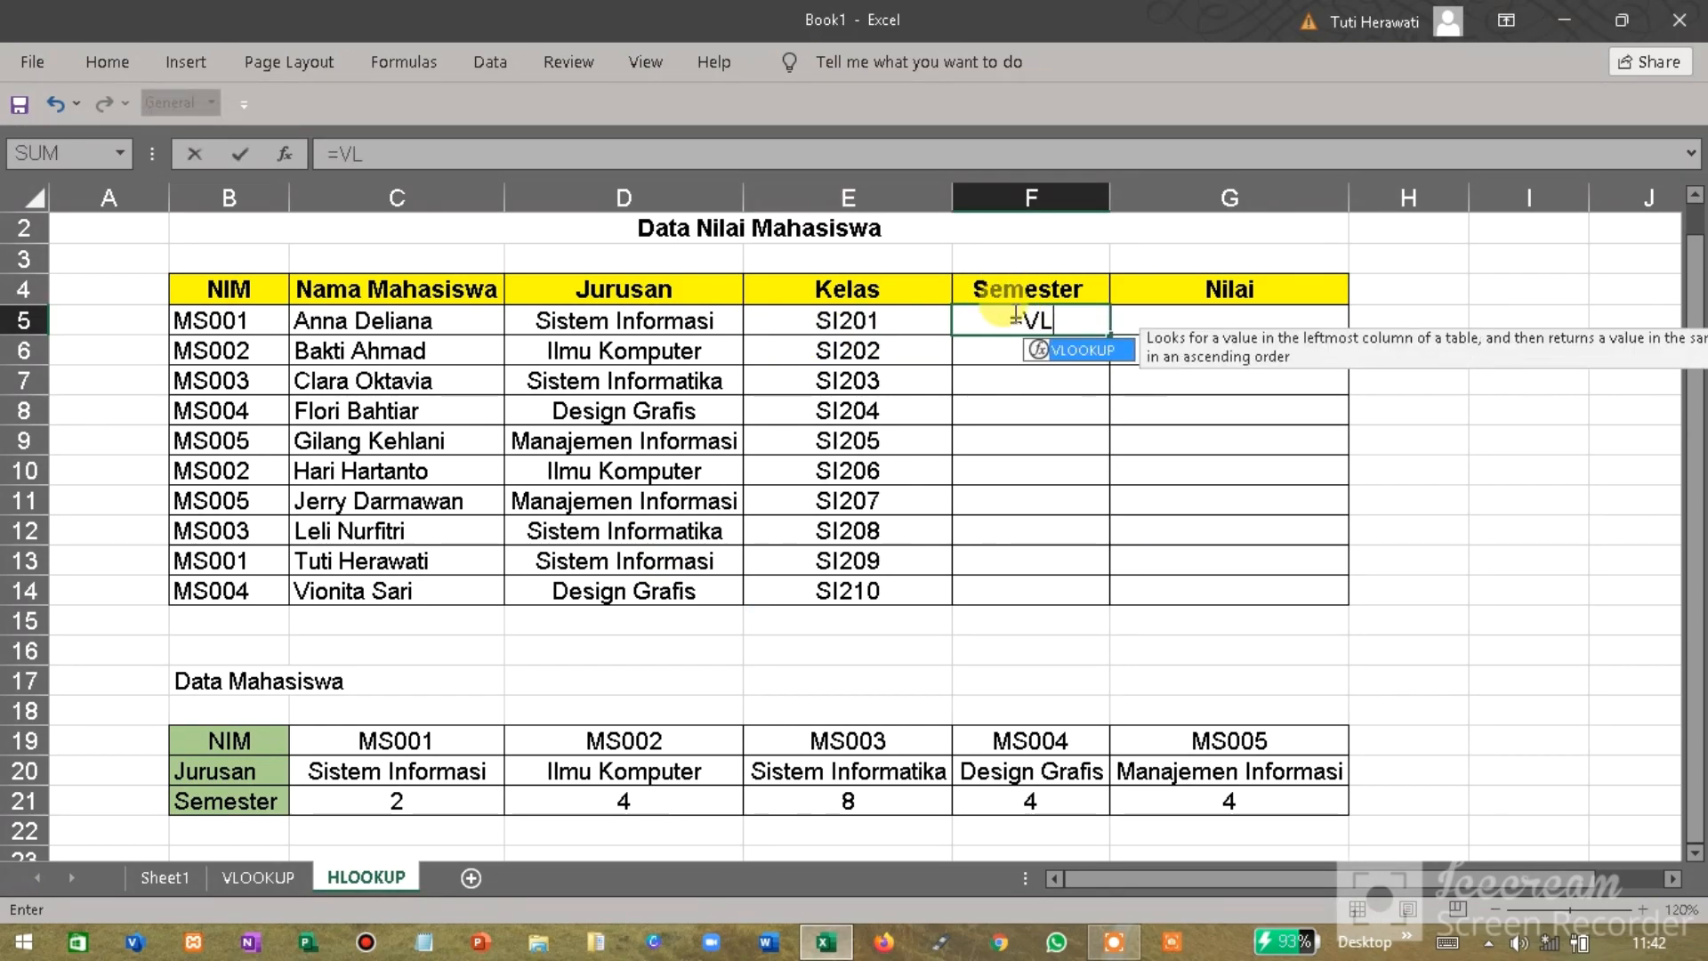
type("OOKU")
key("BackSpace")
key("BackSpace")
key("BackSpace")
key("BackSpace")
key("BackSpace")
key("BackSpace")
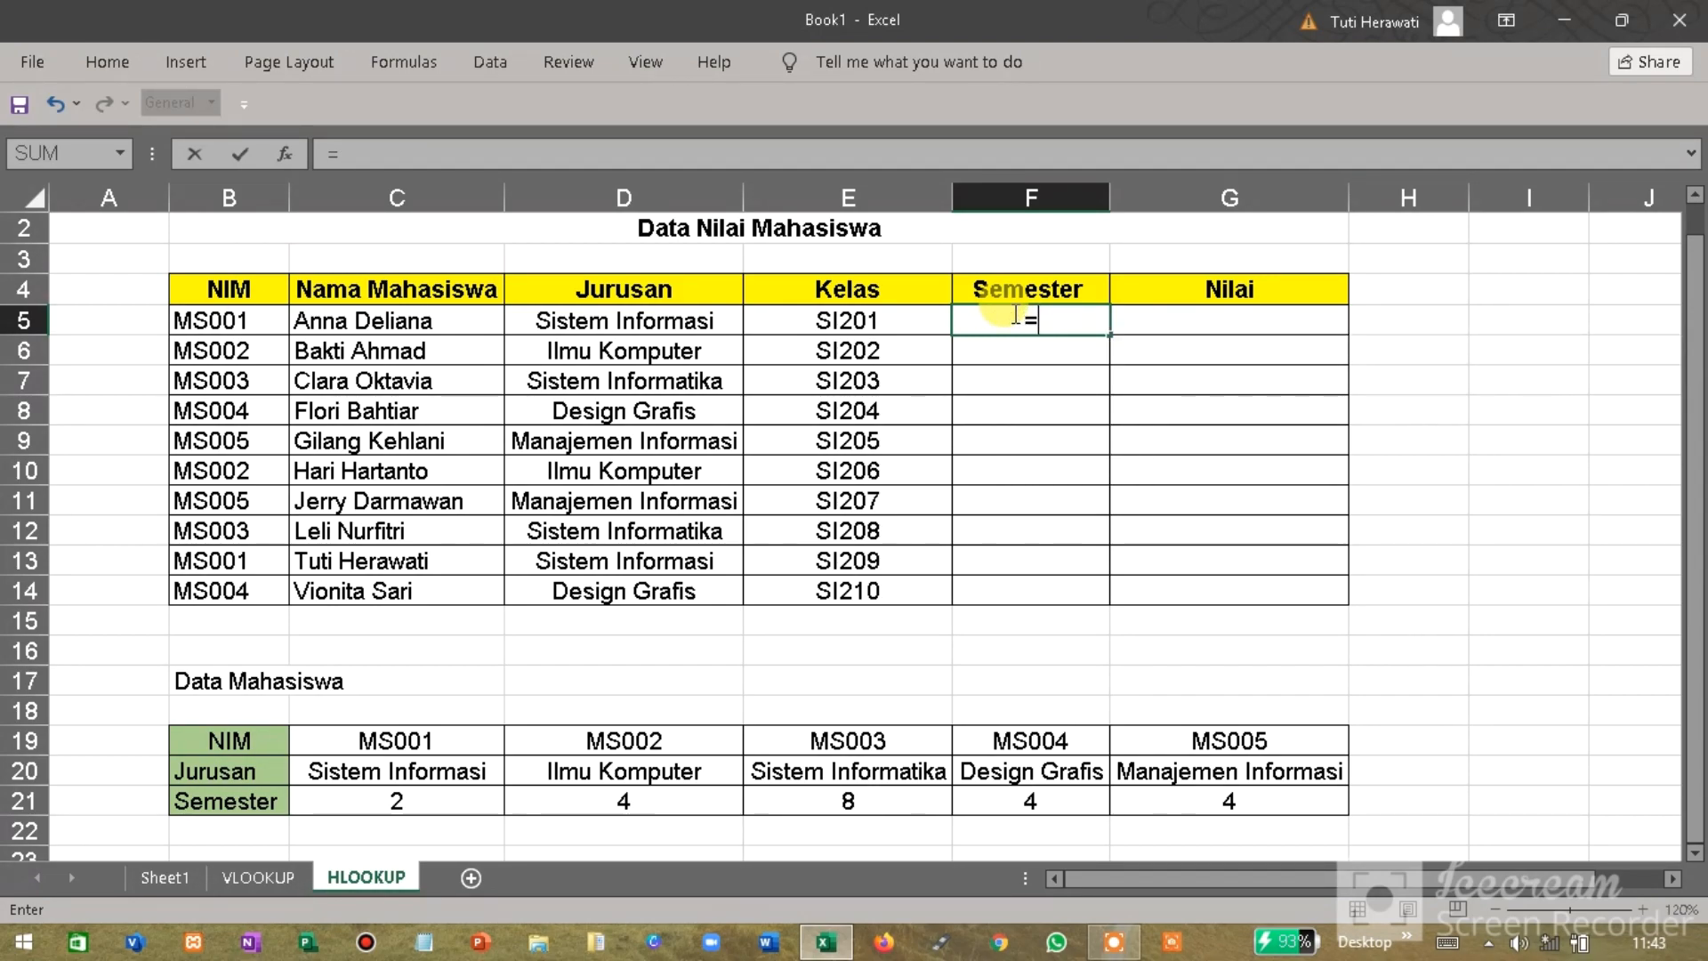
Step: Complete the F5 formula as =HLOOKUP(B5;Data_Mahasiswa_jurusan;3;0), taking the whole Data Mahasiswa table including its row headers as the table array
type("HLO")
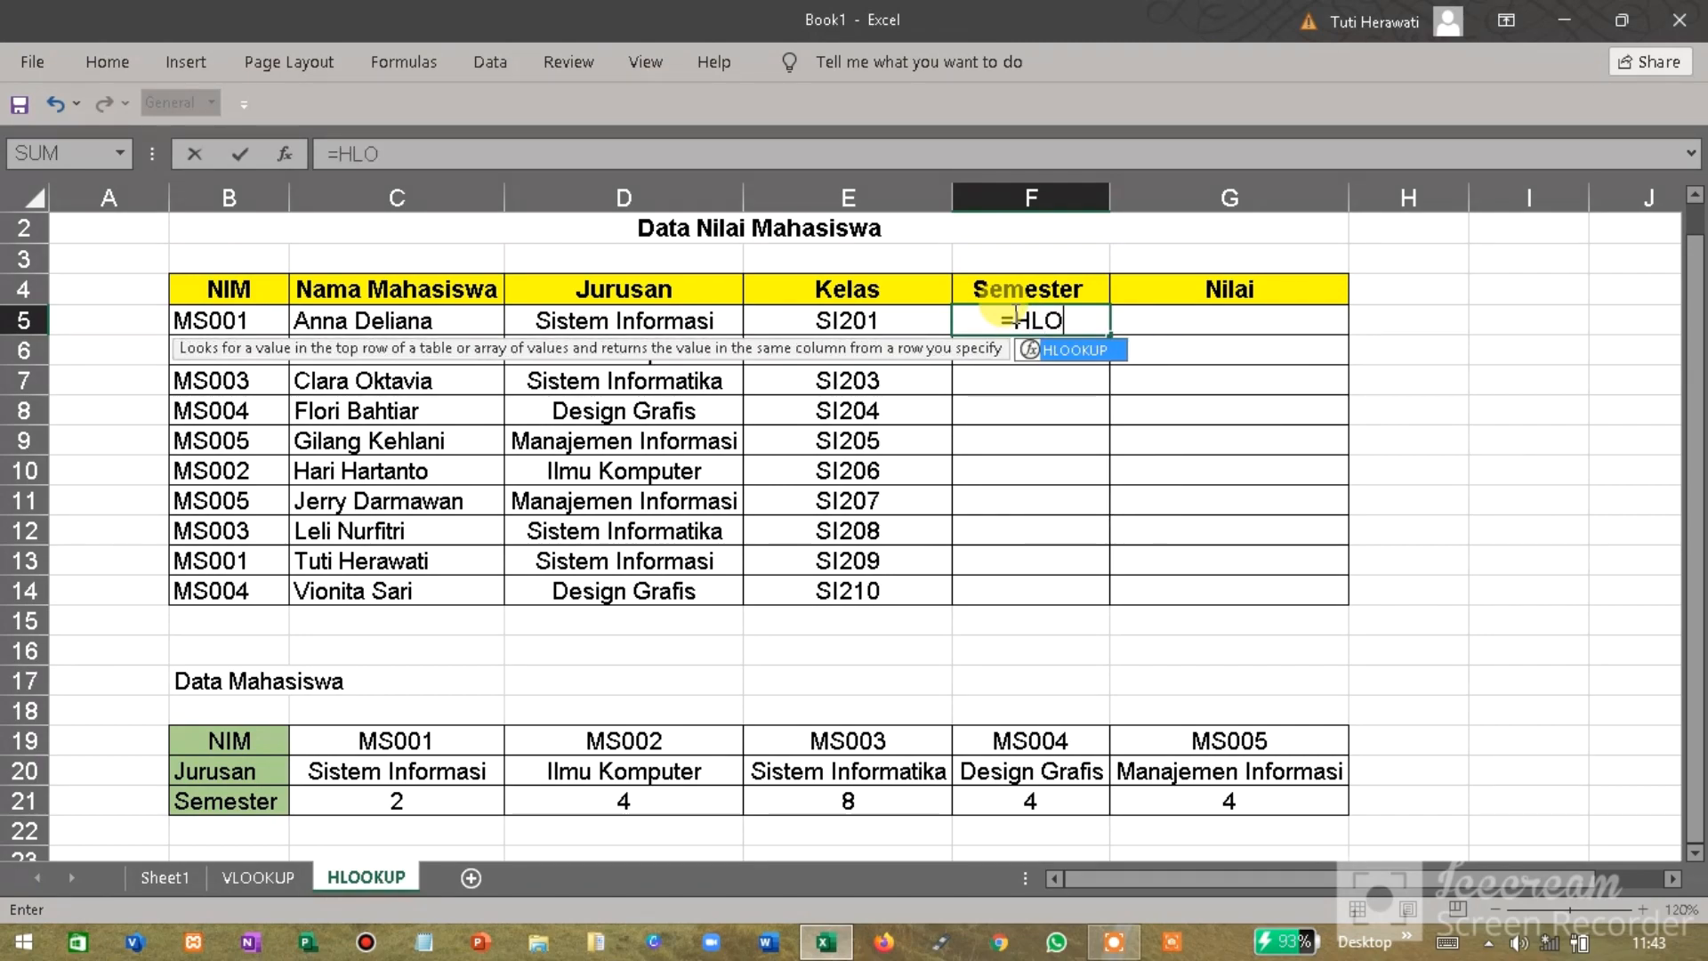
type("OKUP(")
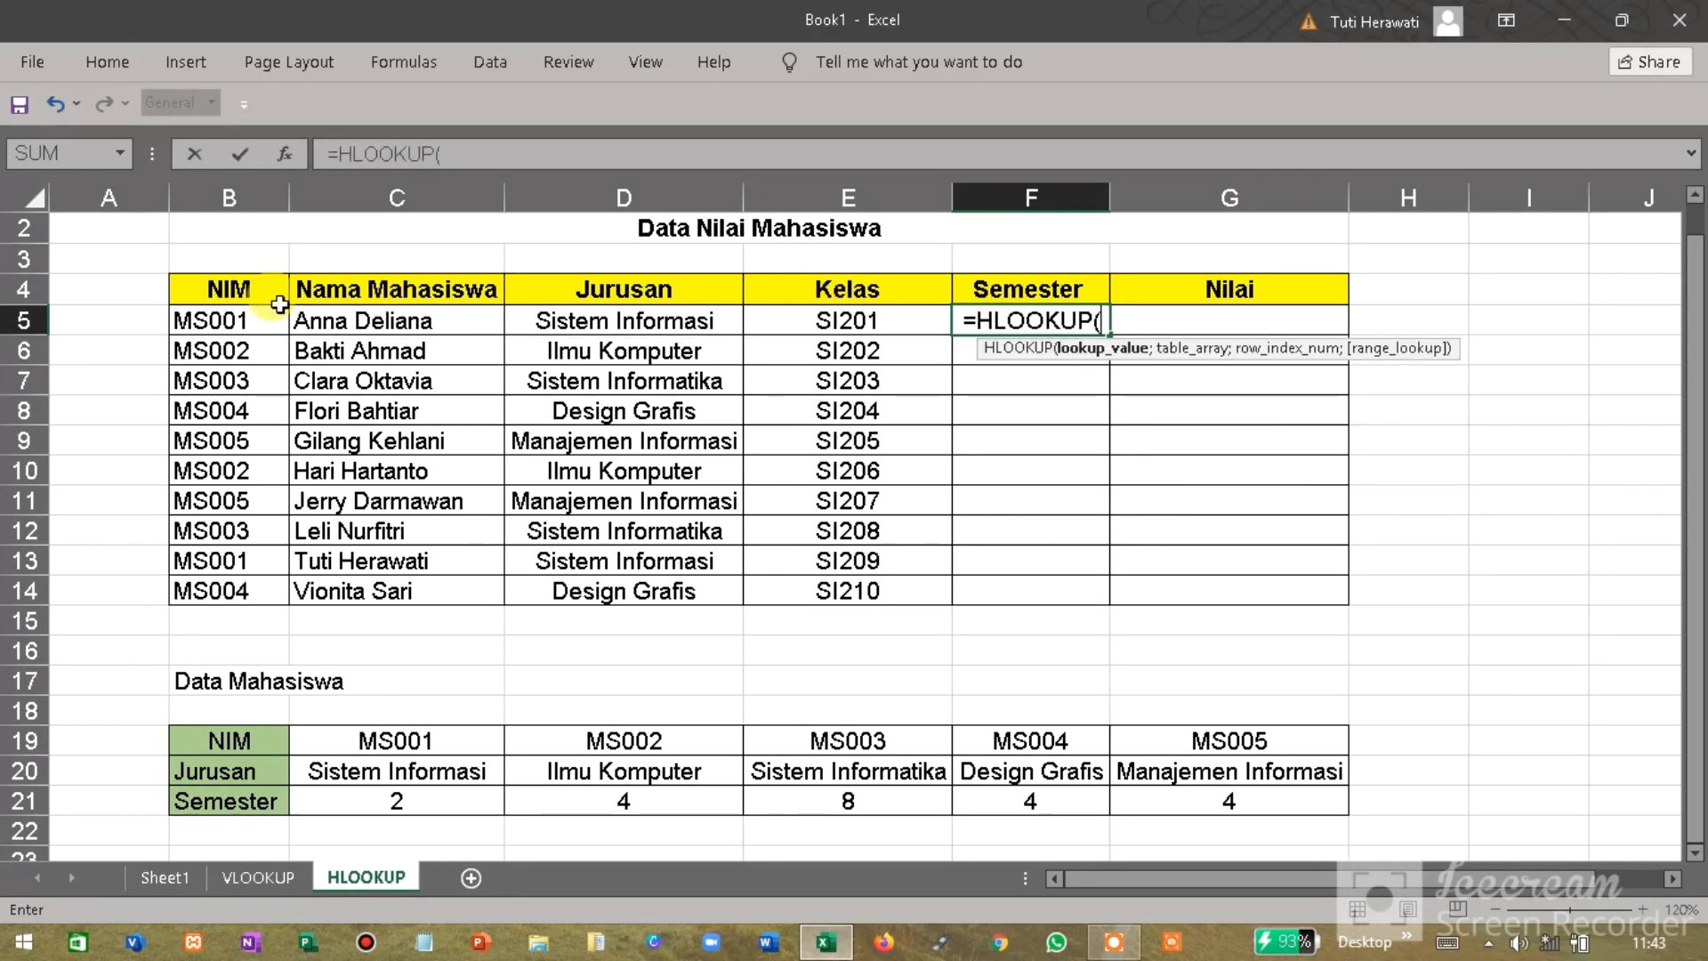
left_click(242, 318)
type(";")
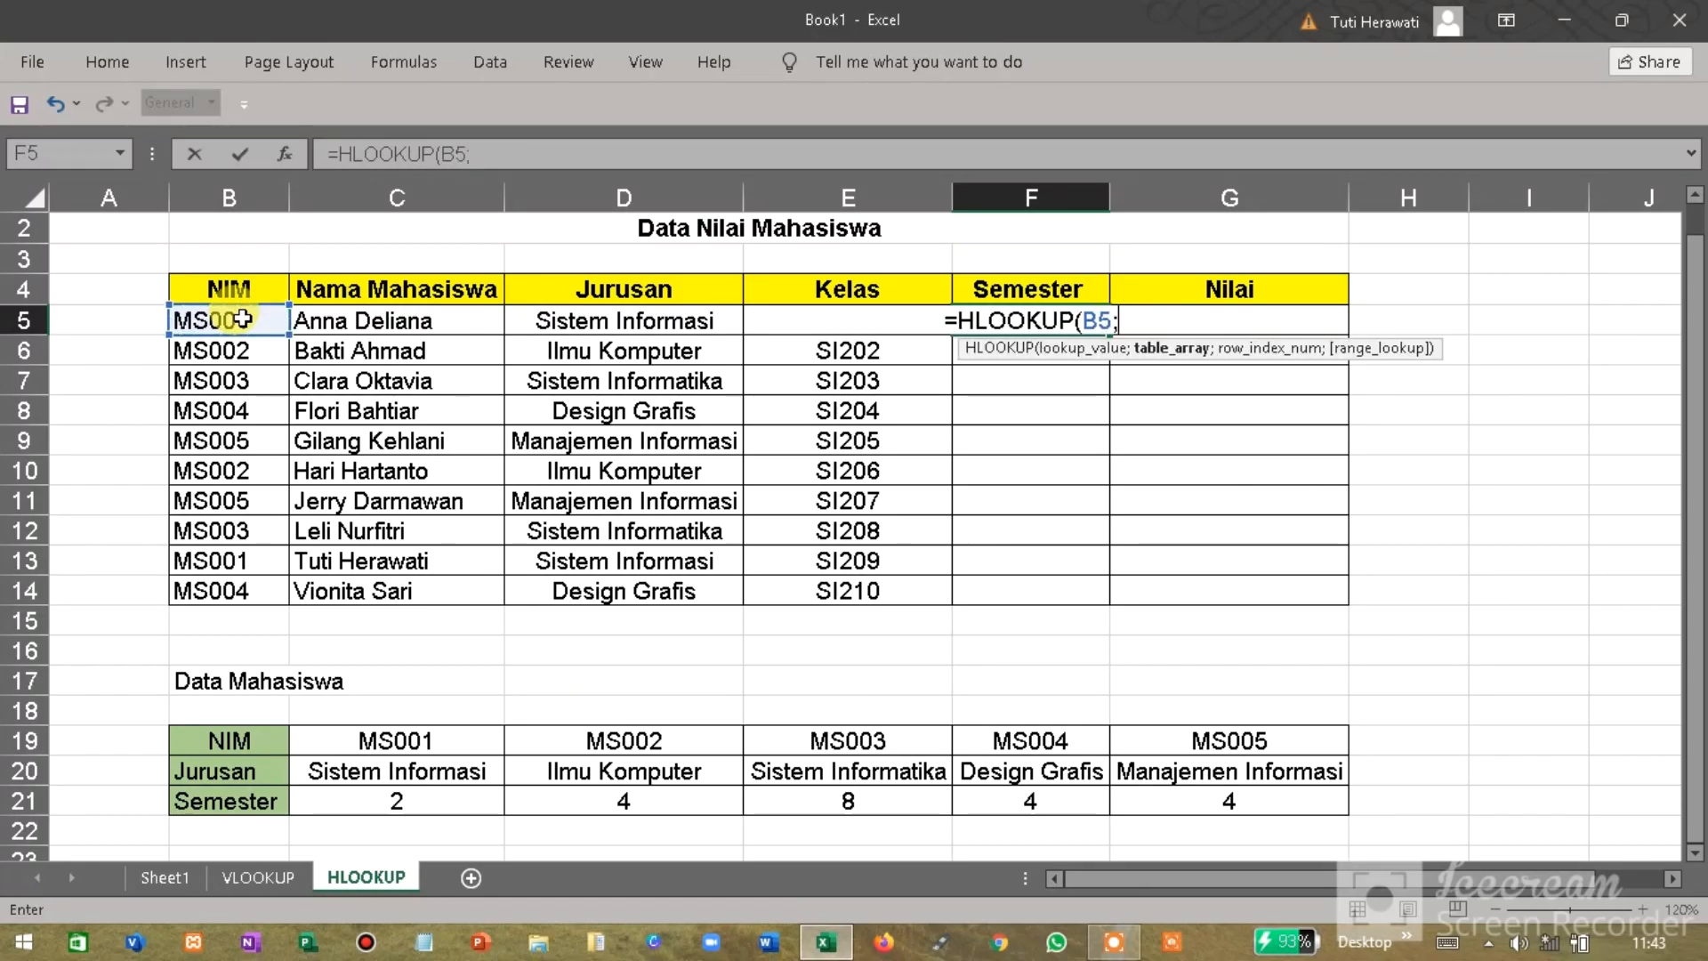
left_click_drag(242, 738, 1210, 800)
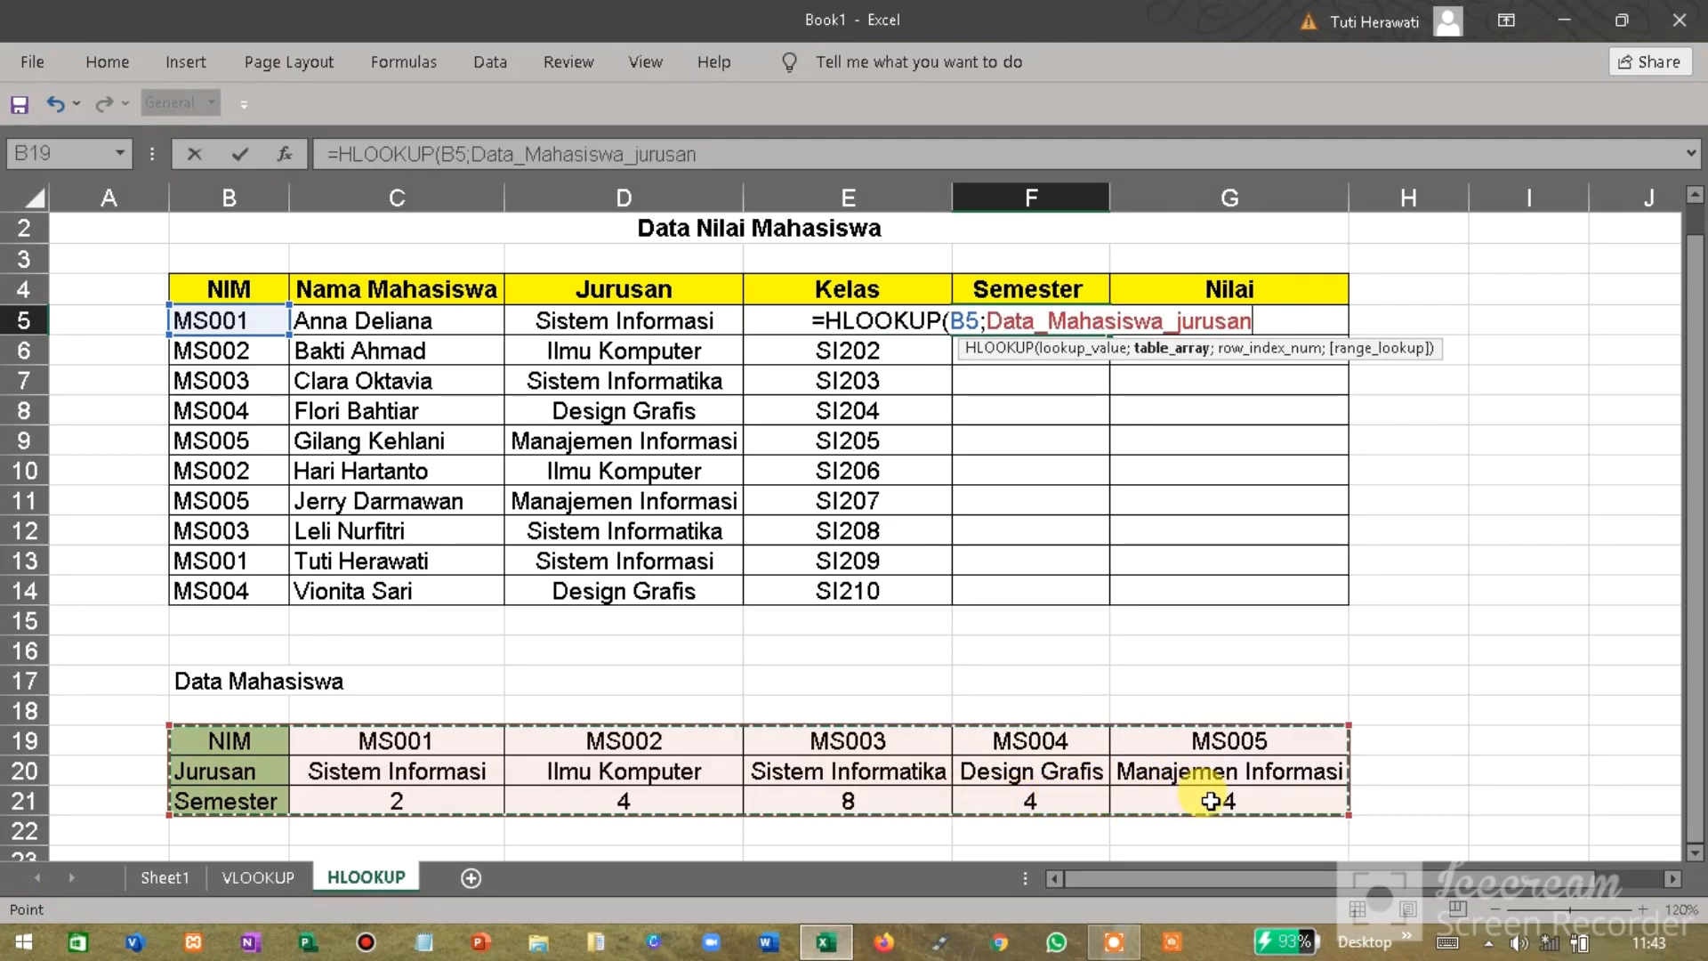
type(";")
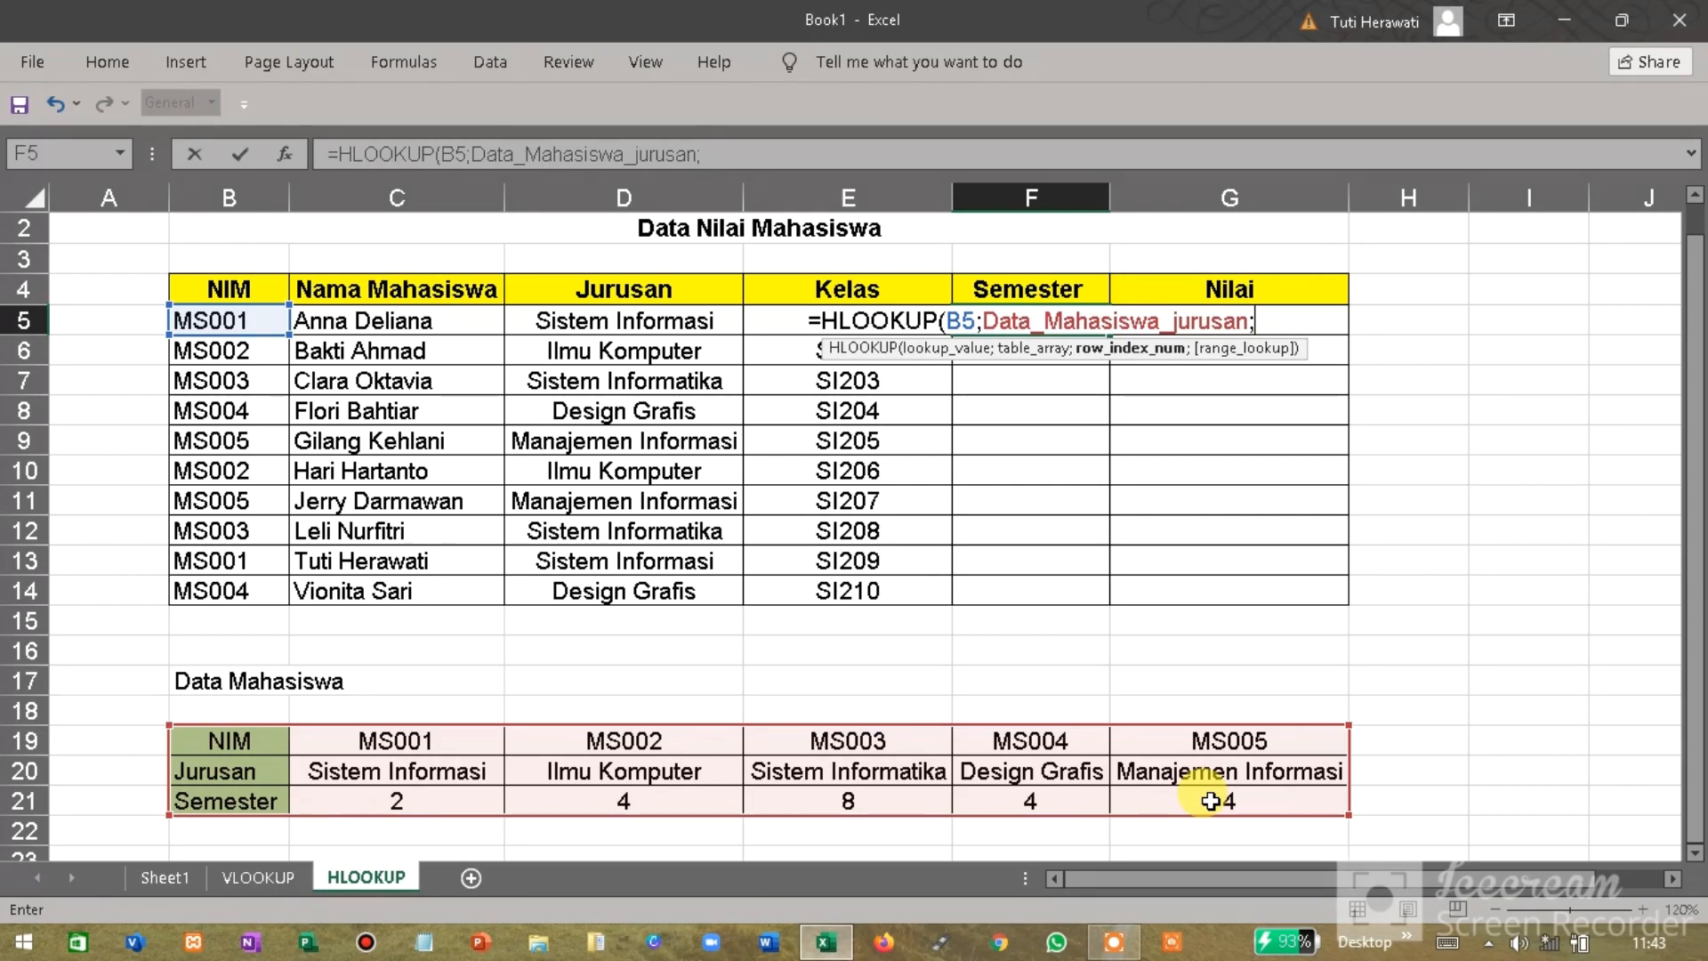
type("3")
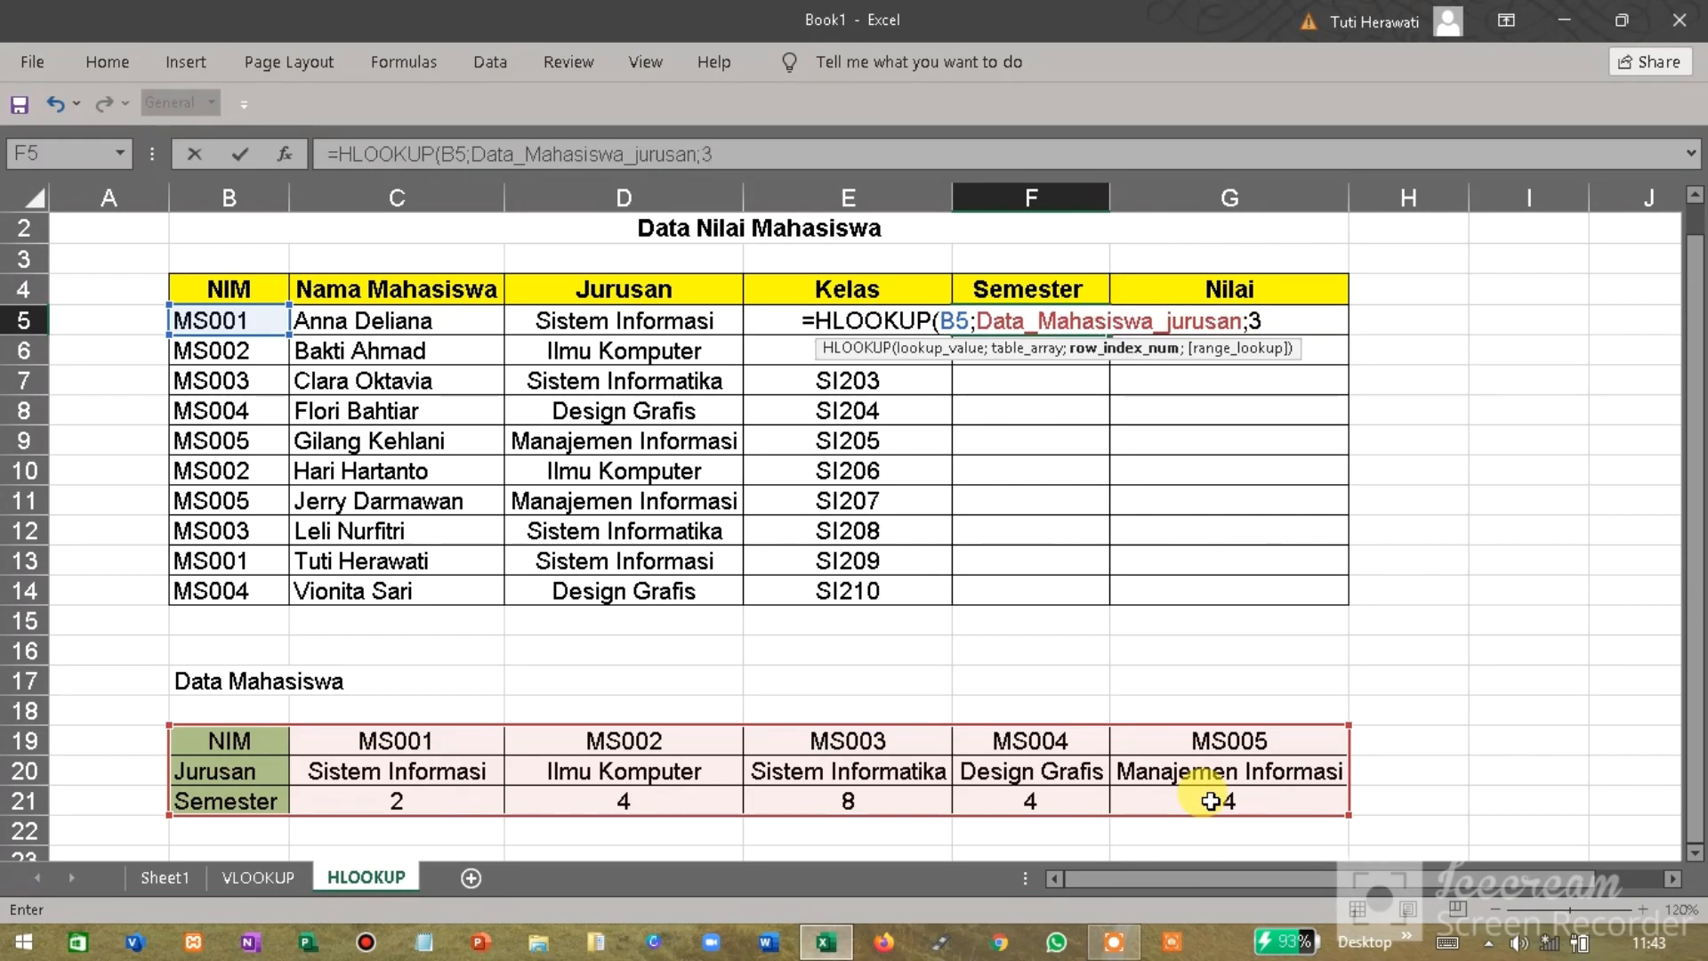
type(";0)")
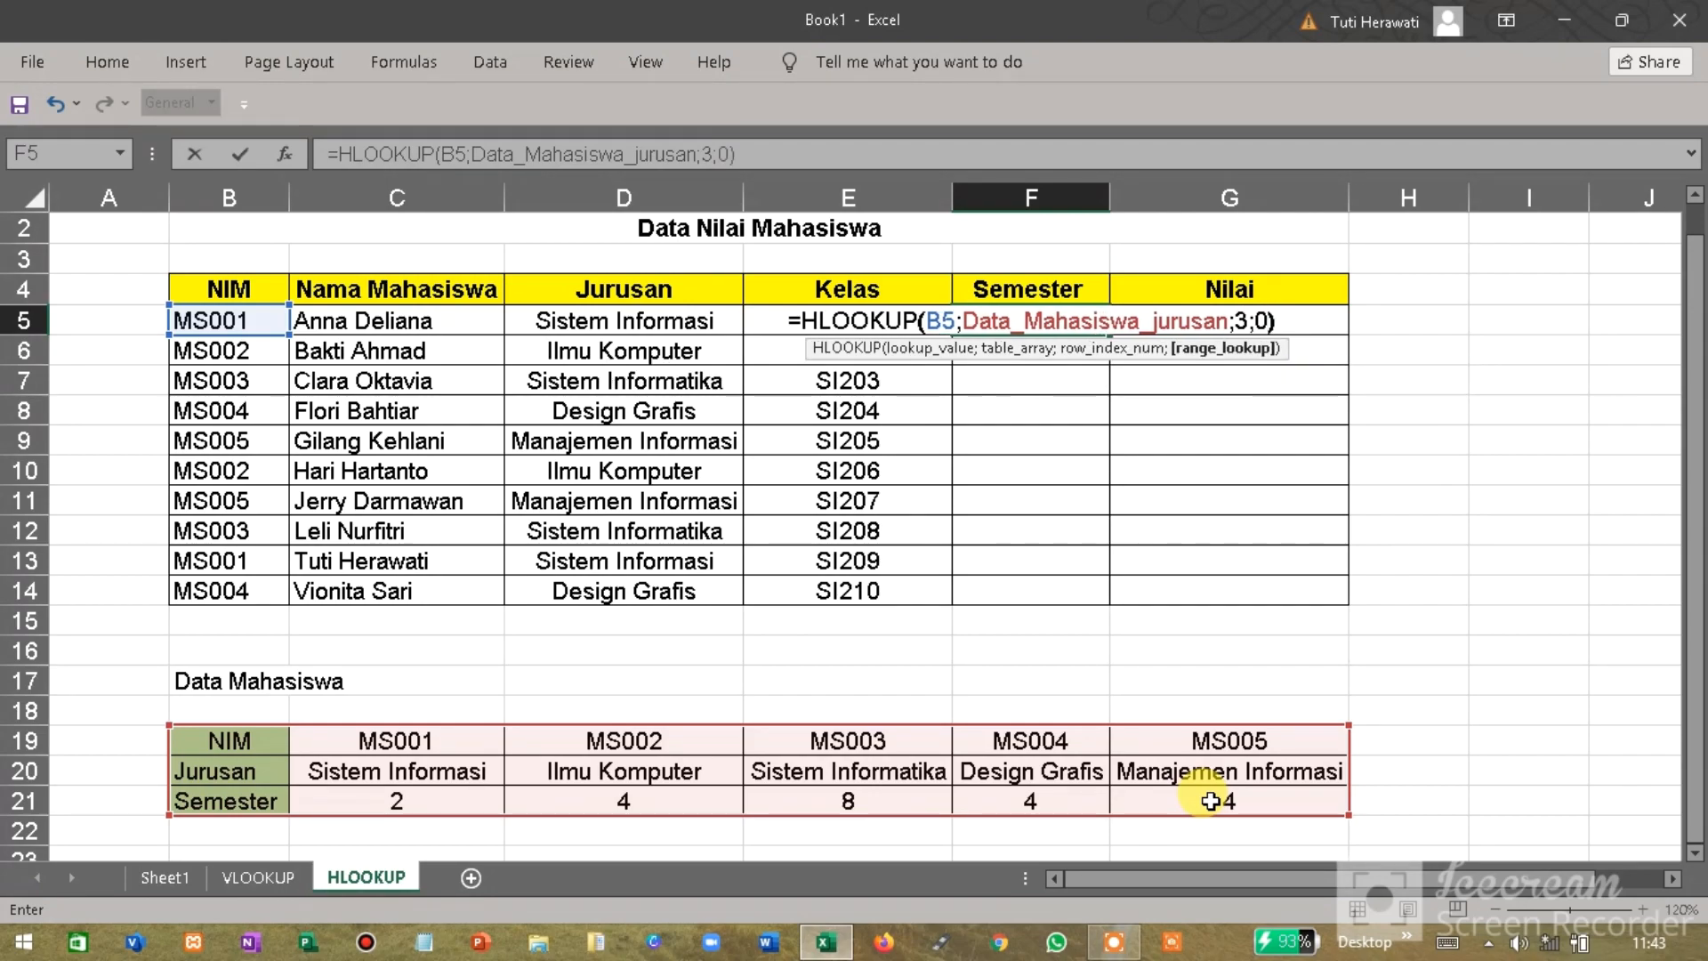
key("Return")
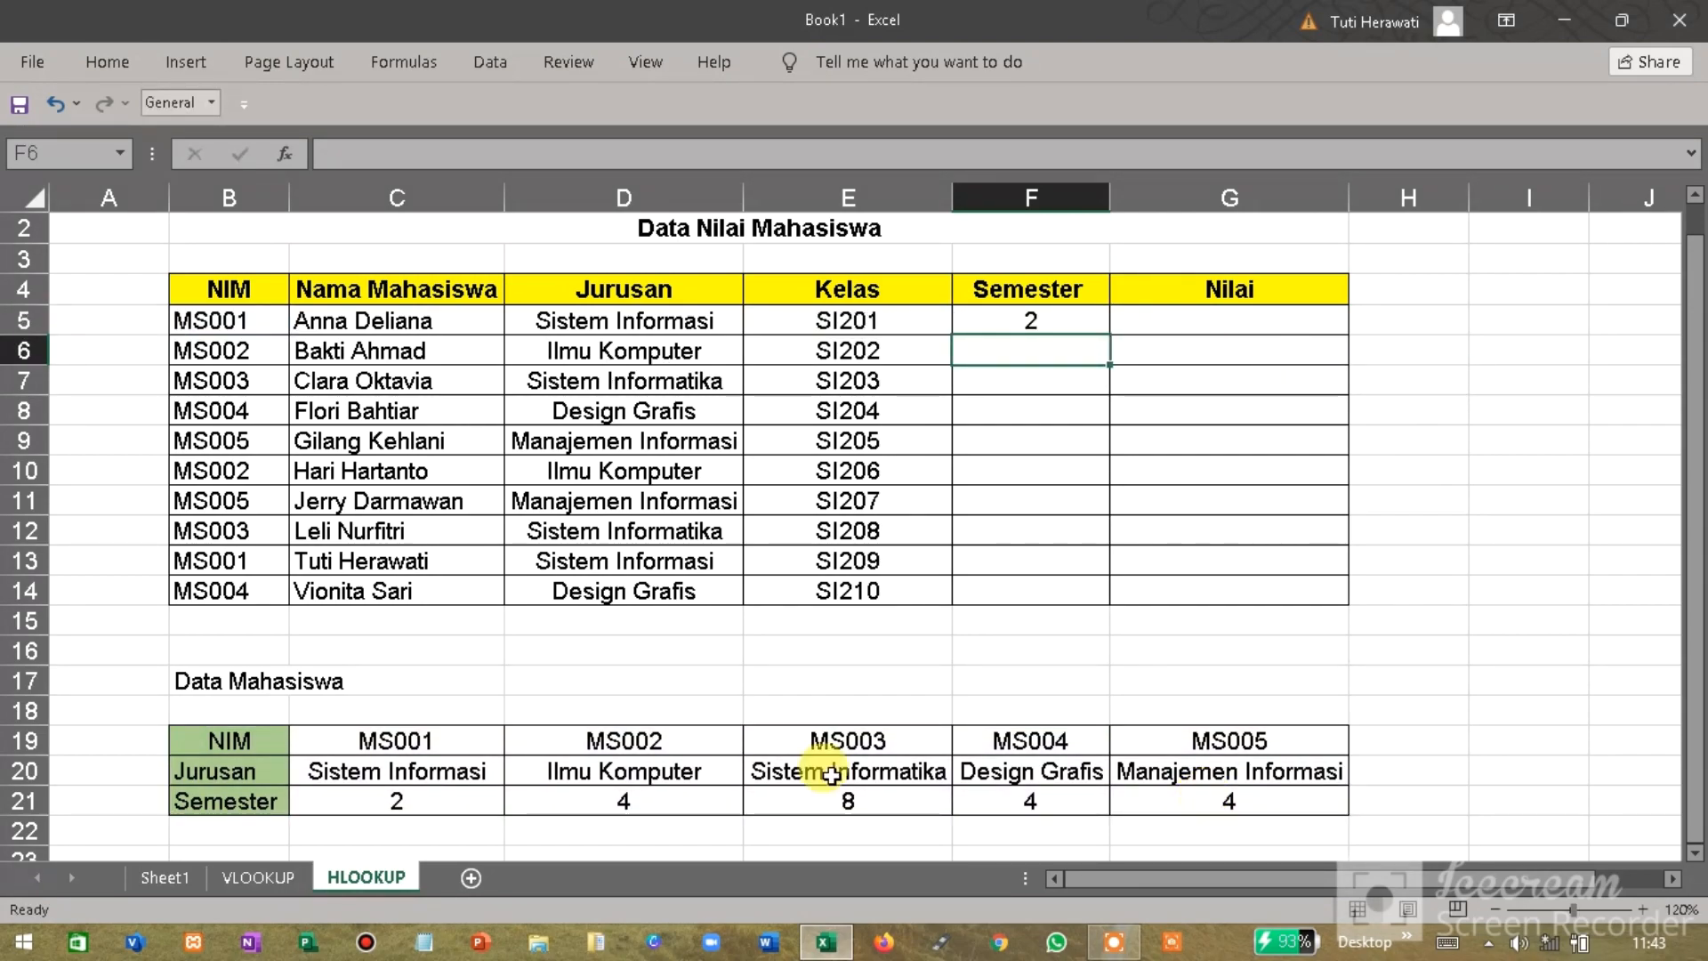
Step: Fill the Semester formula from F5 down to F14 and deselect the filled range
left_click(1063, 320)
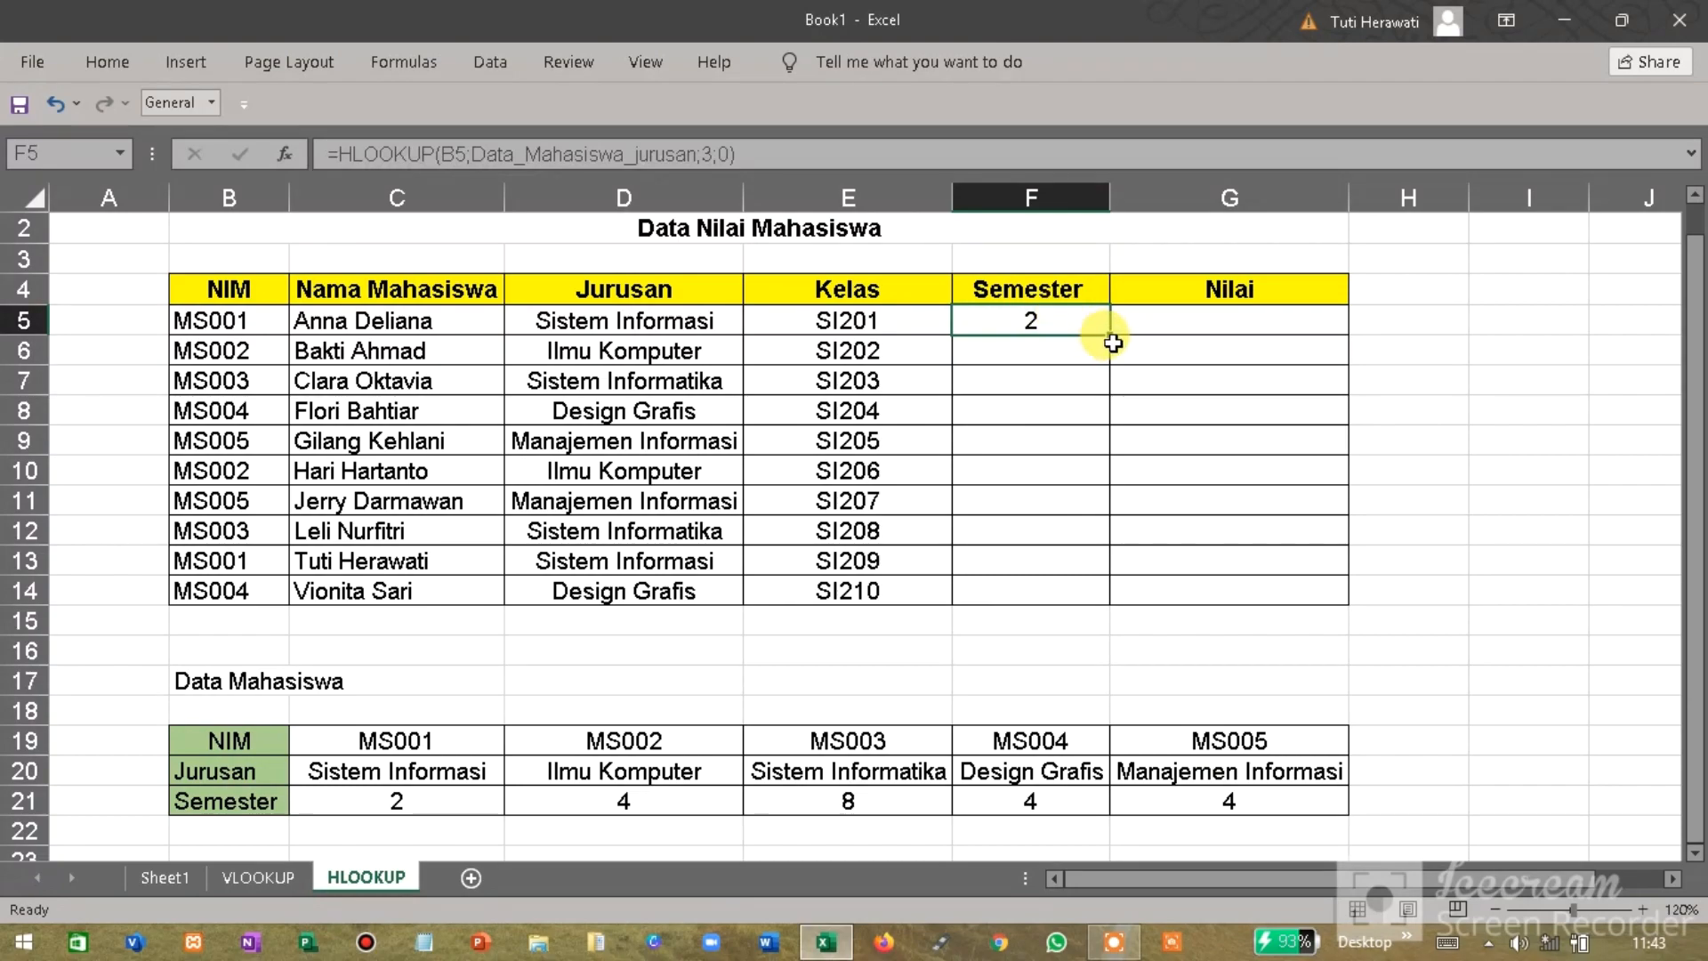
double_click(1109, 335)
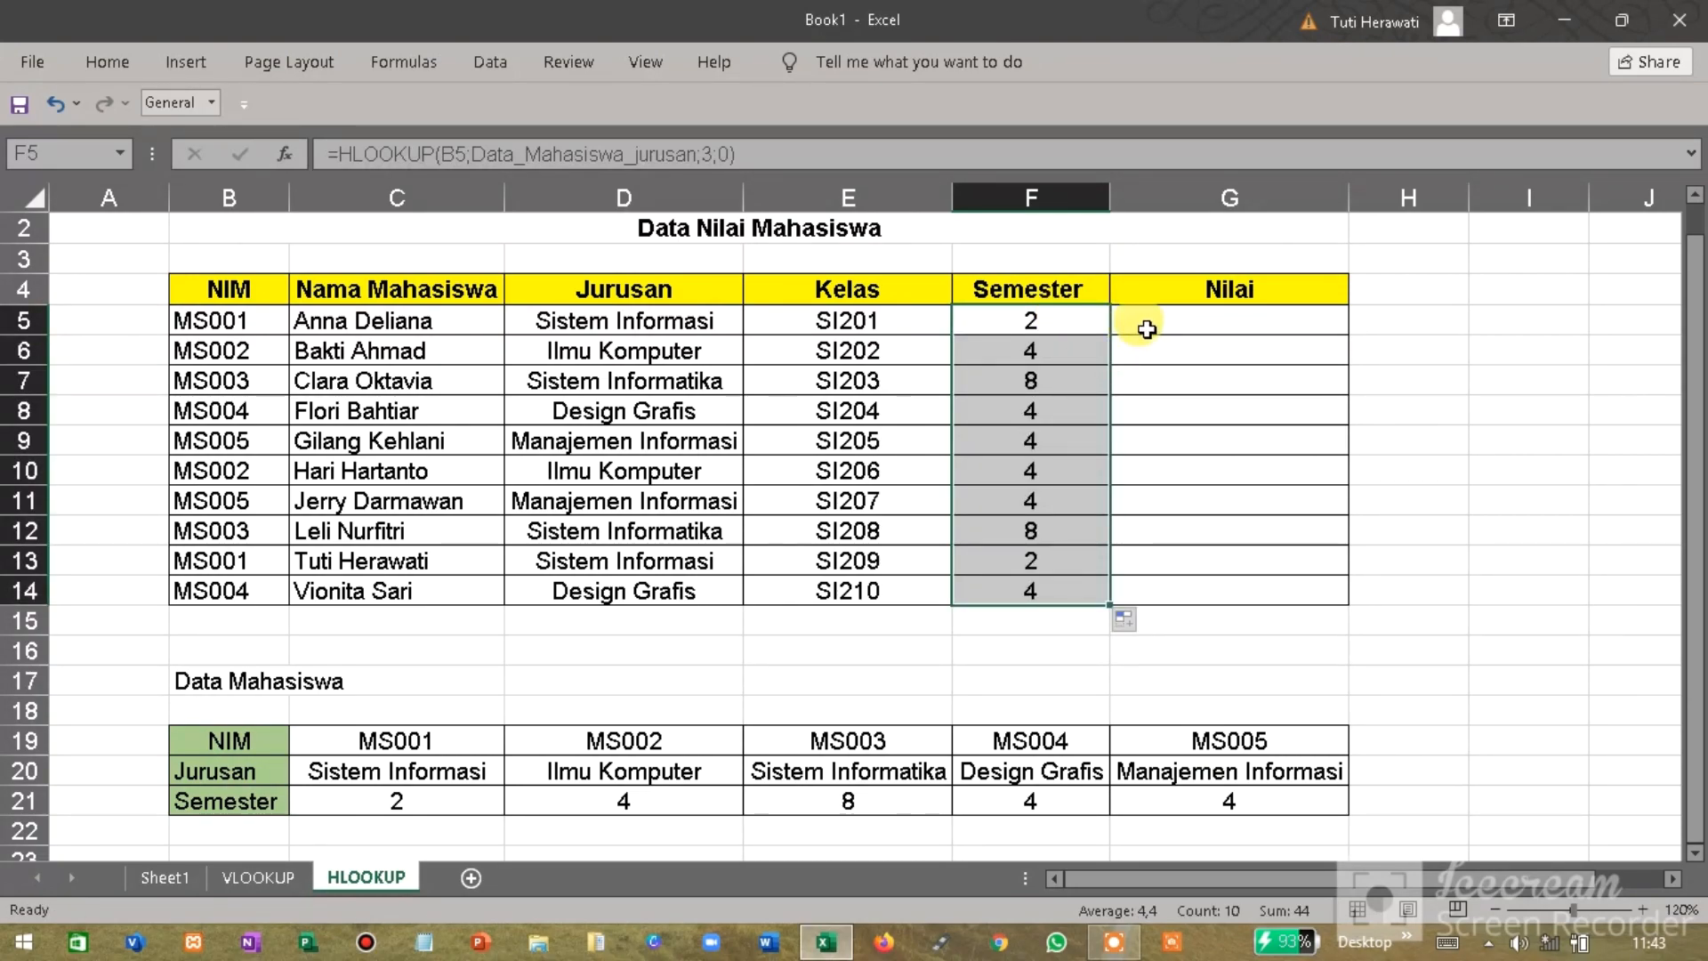
left_click(1144, 328)
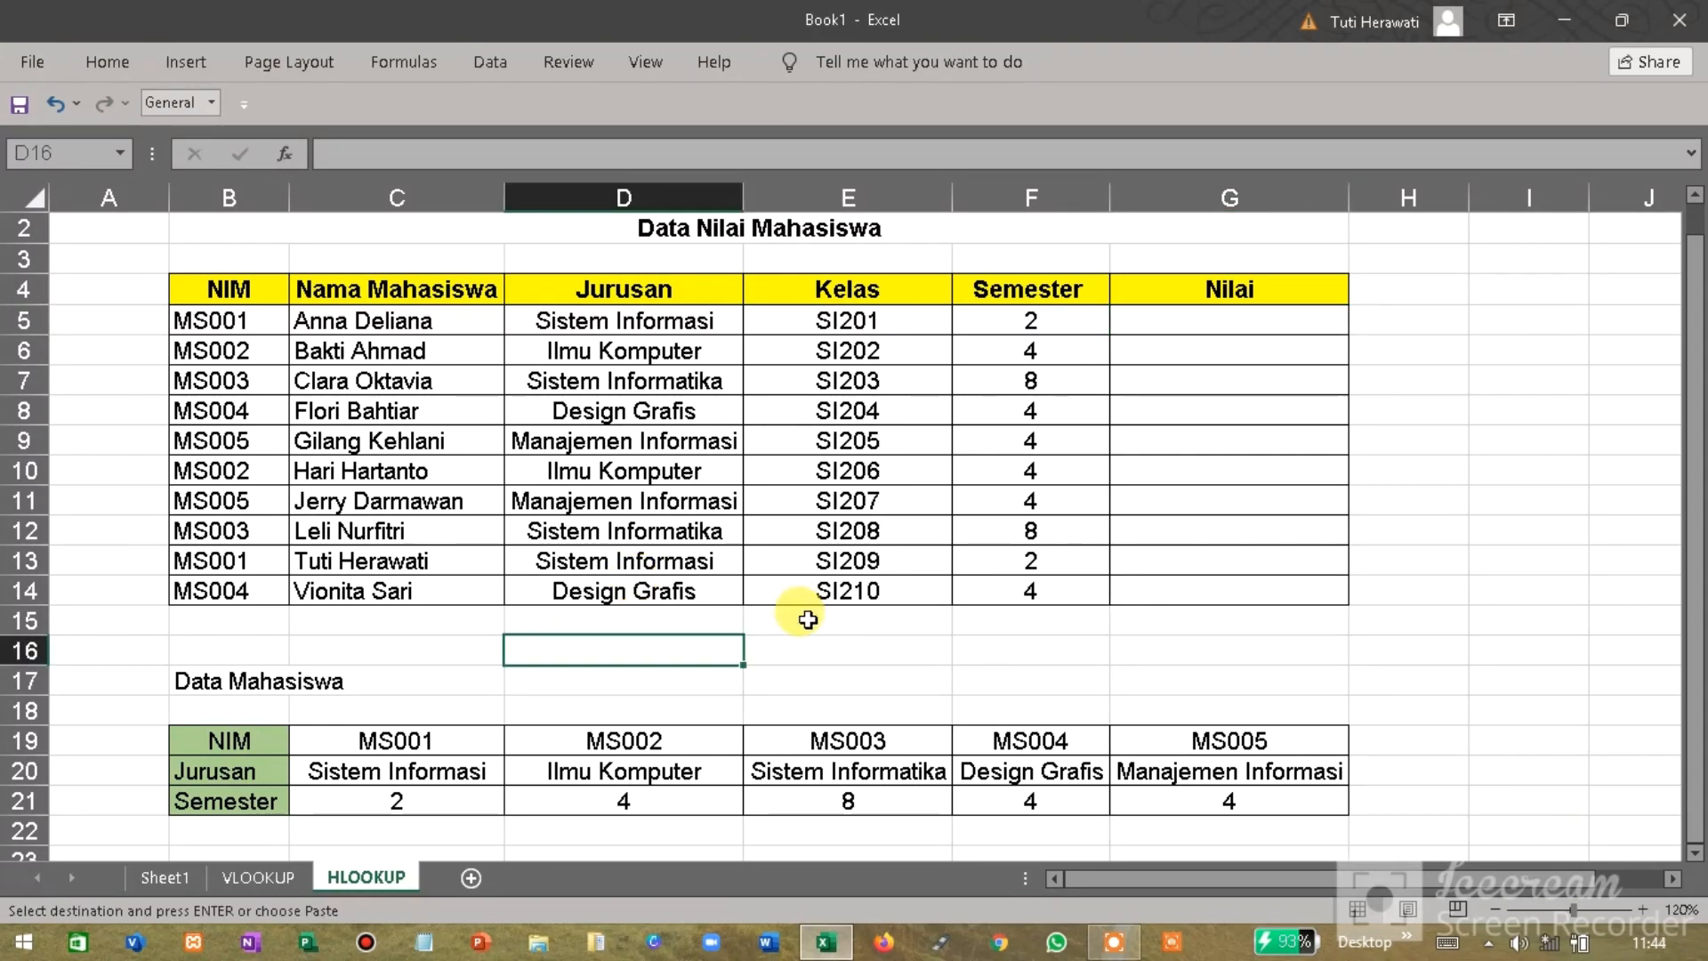
left_click(808, 621)
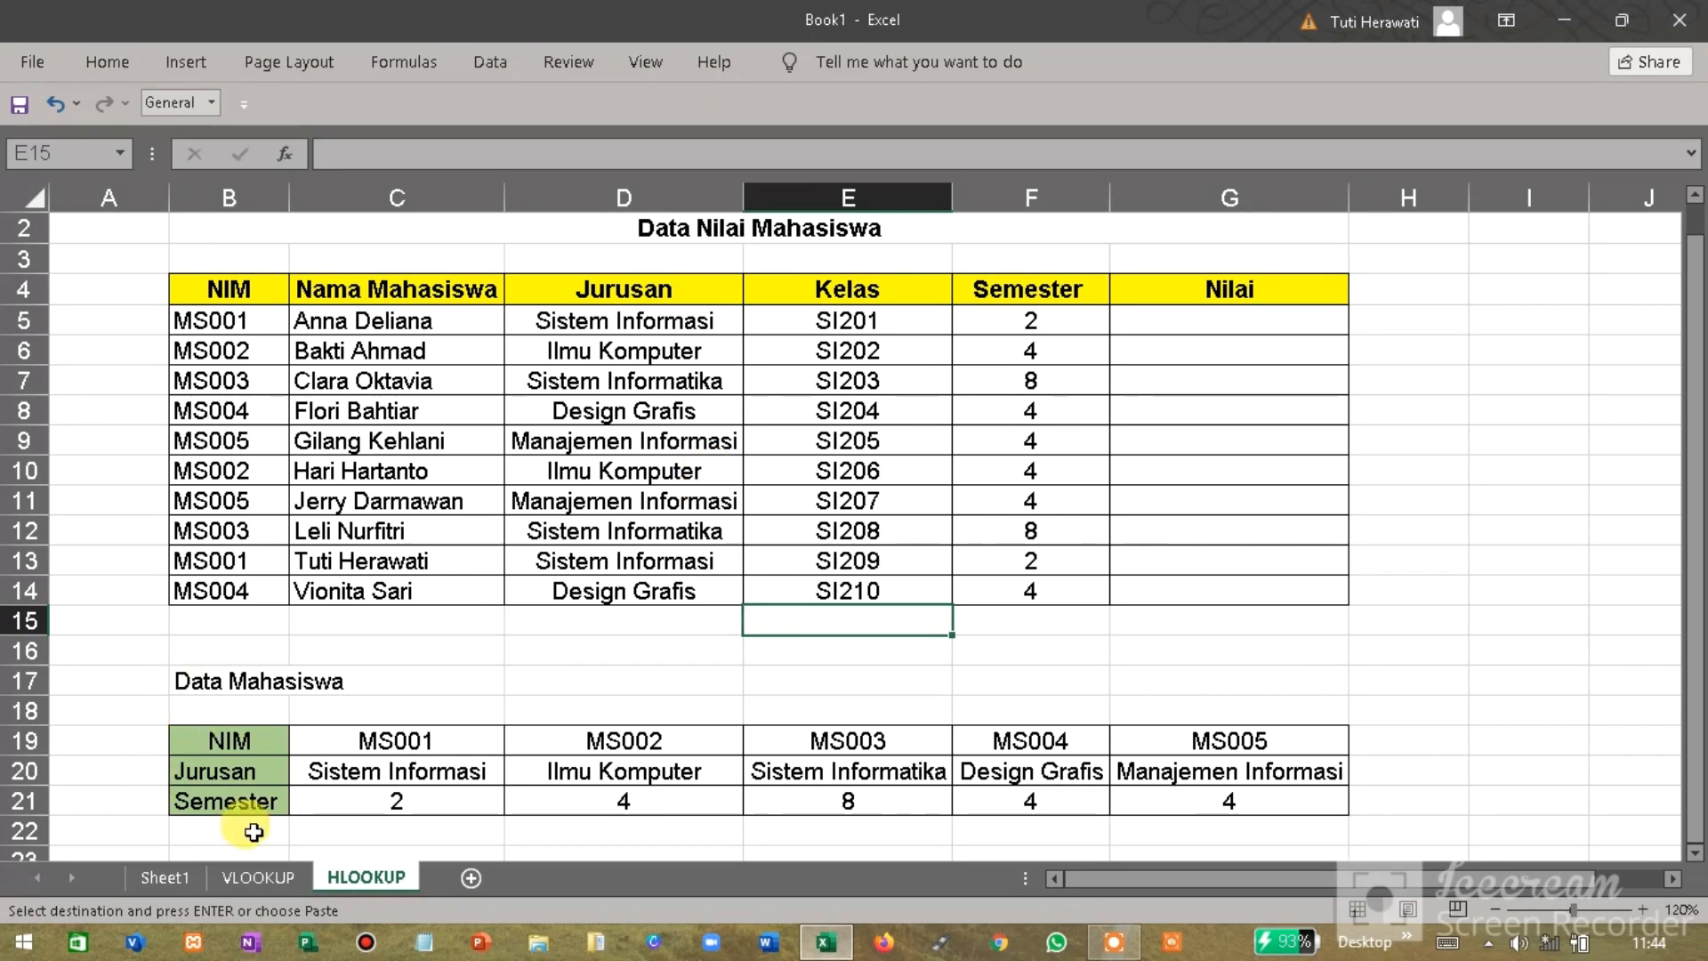
Step: Review the Vlookup and Hlookup definitions on Sheet1 and minimize the workbook window
left_click(185, 884)
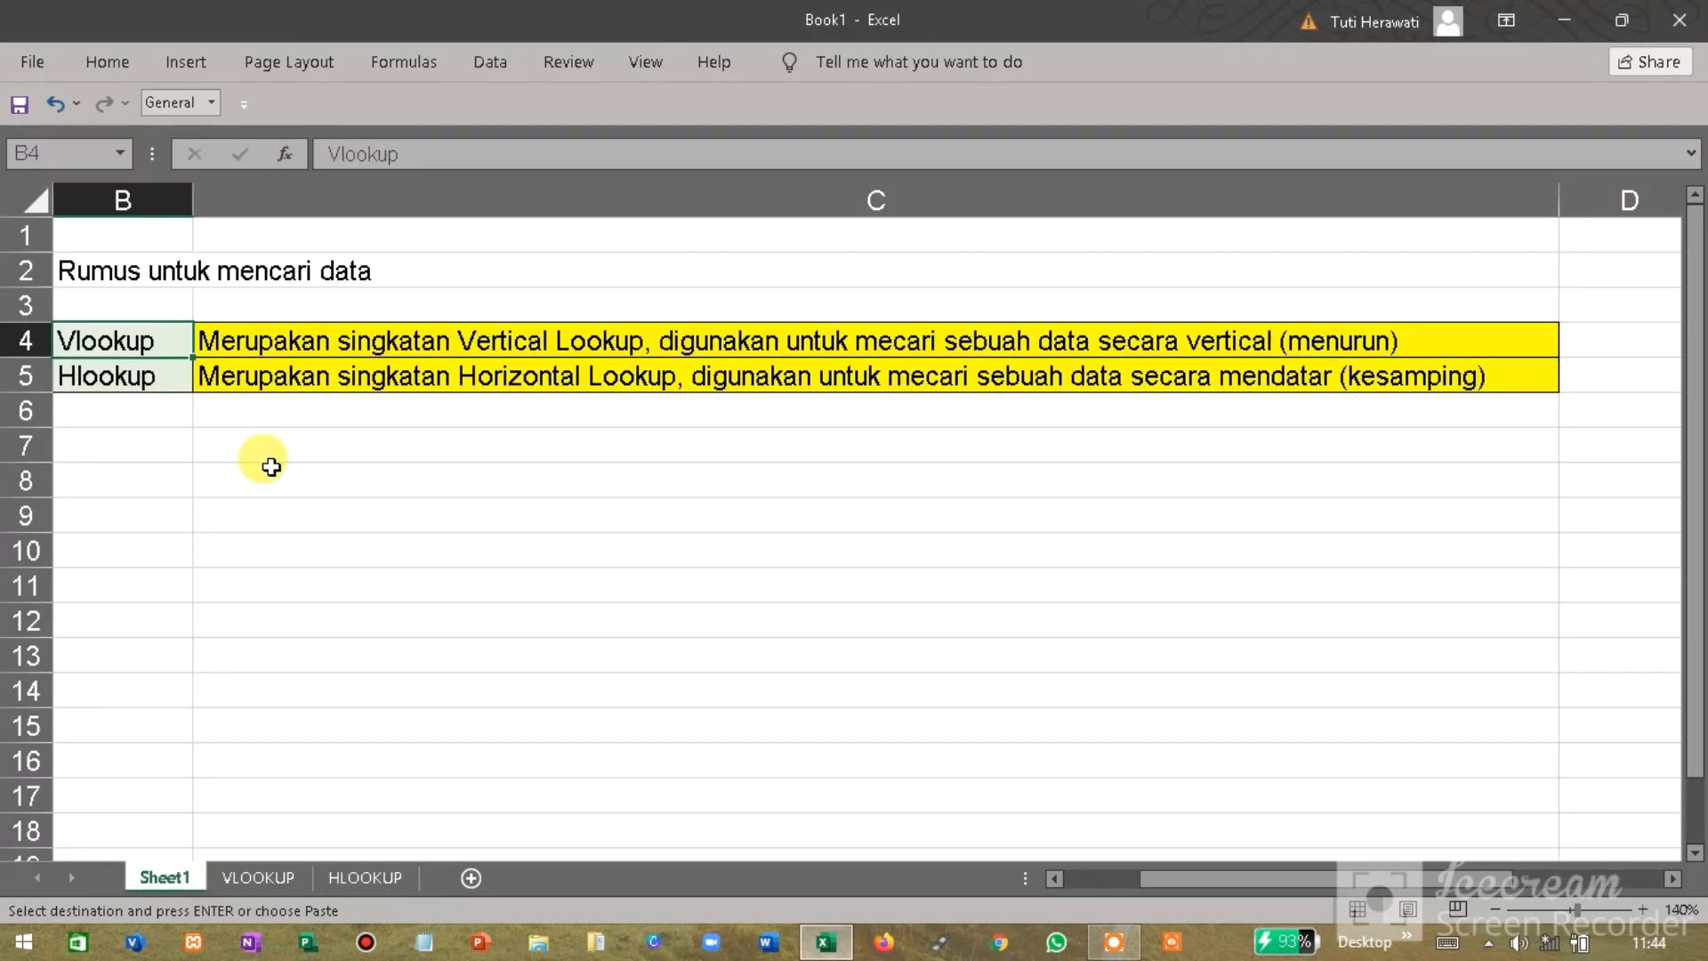
left_click(276, 434)
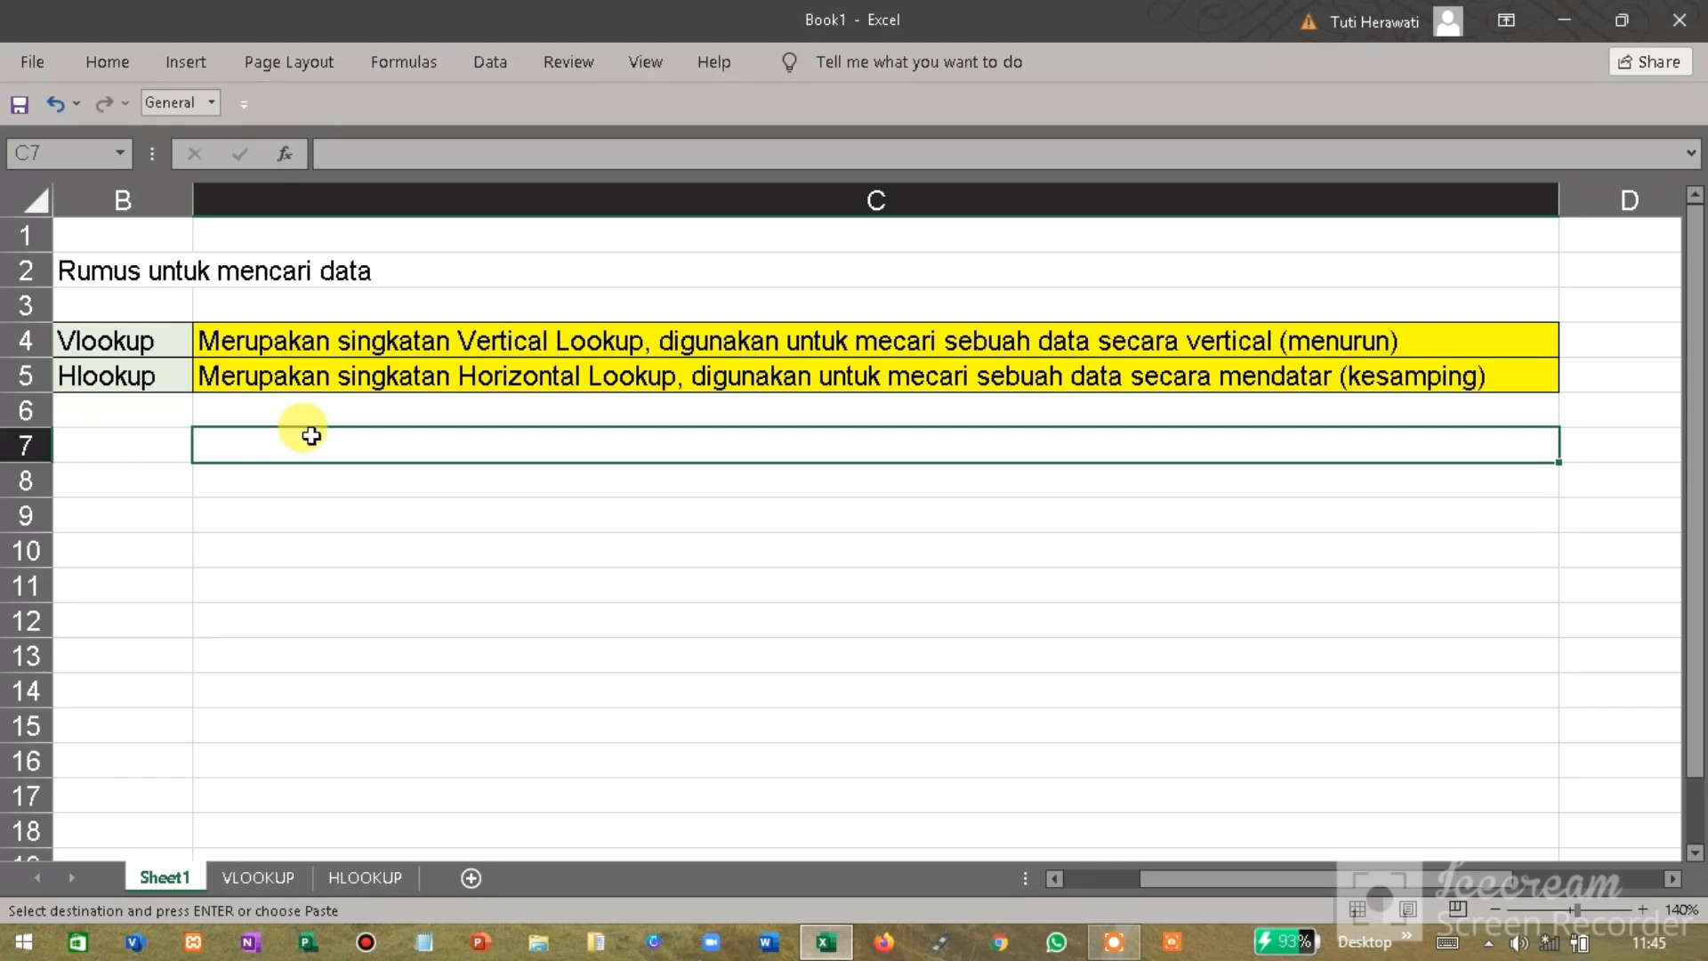
left_click(1565, 19)
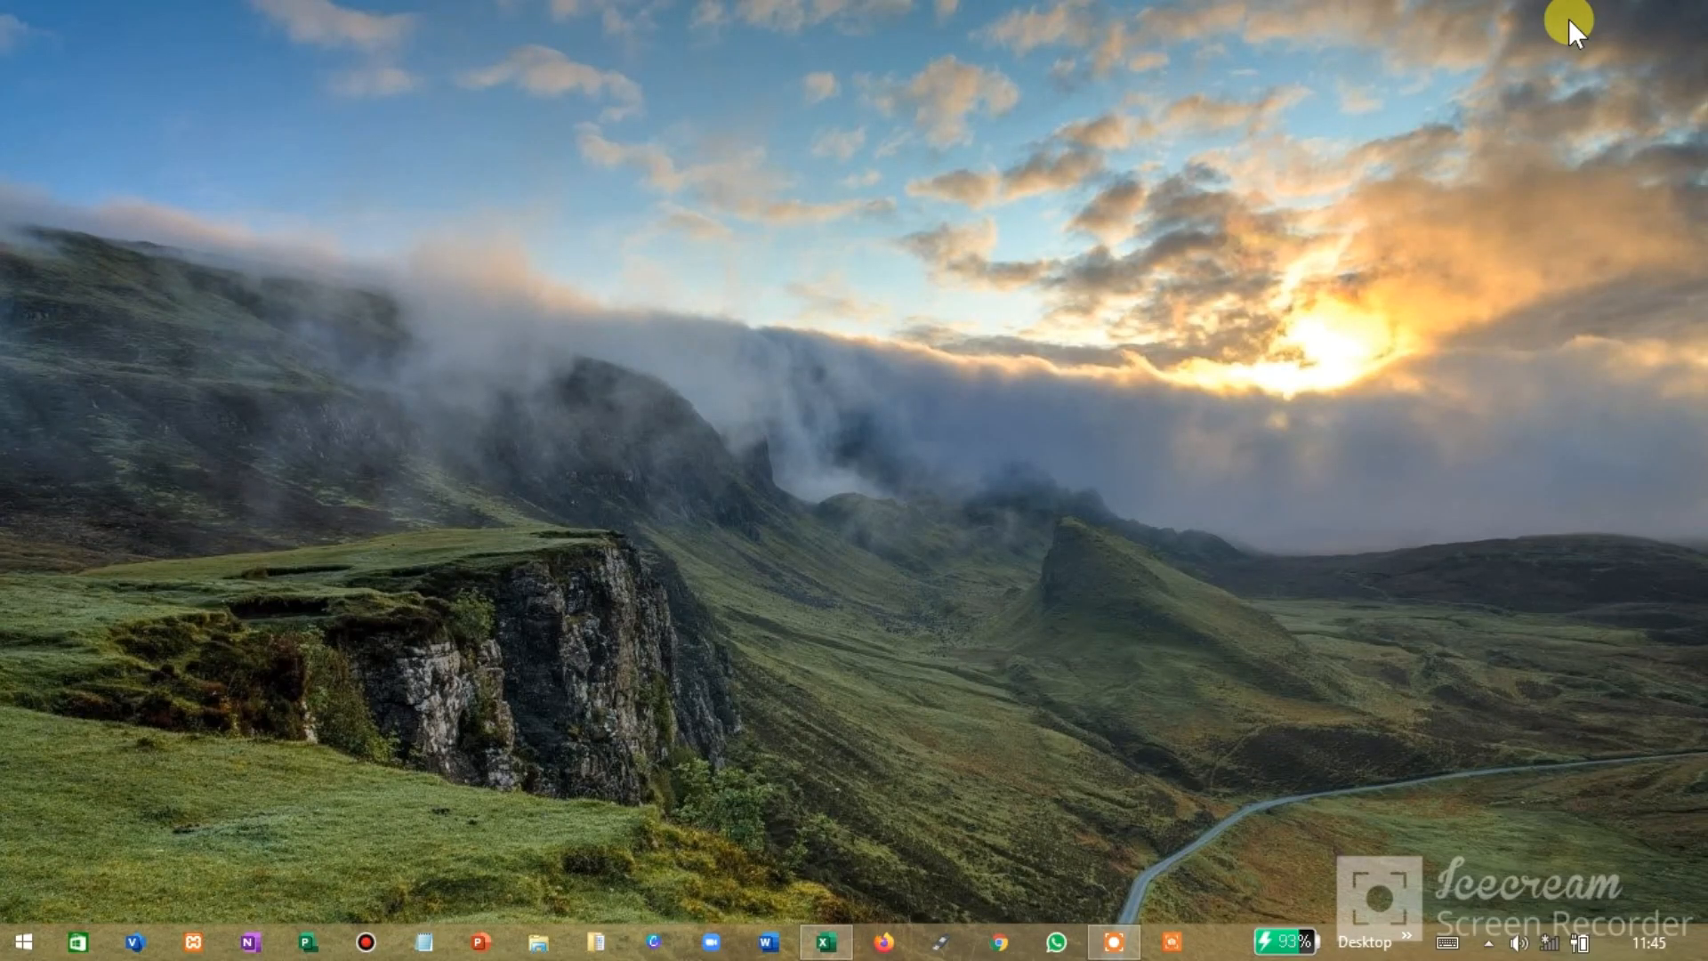